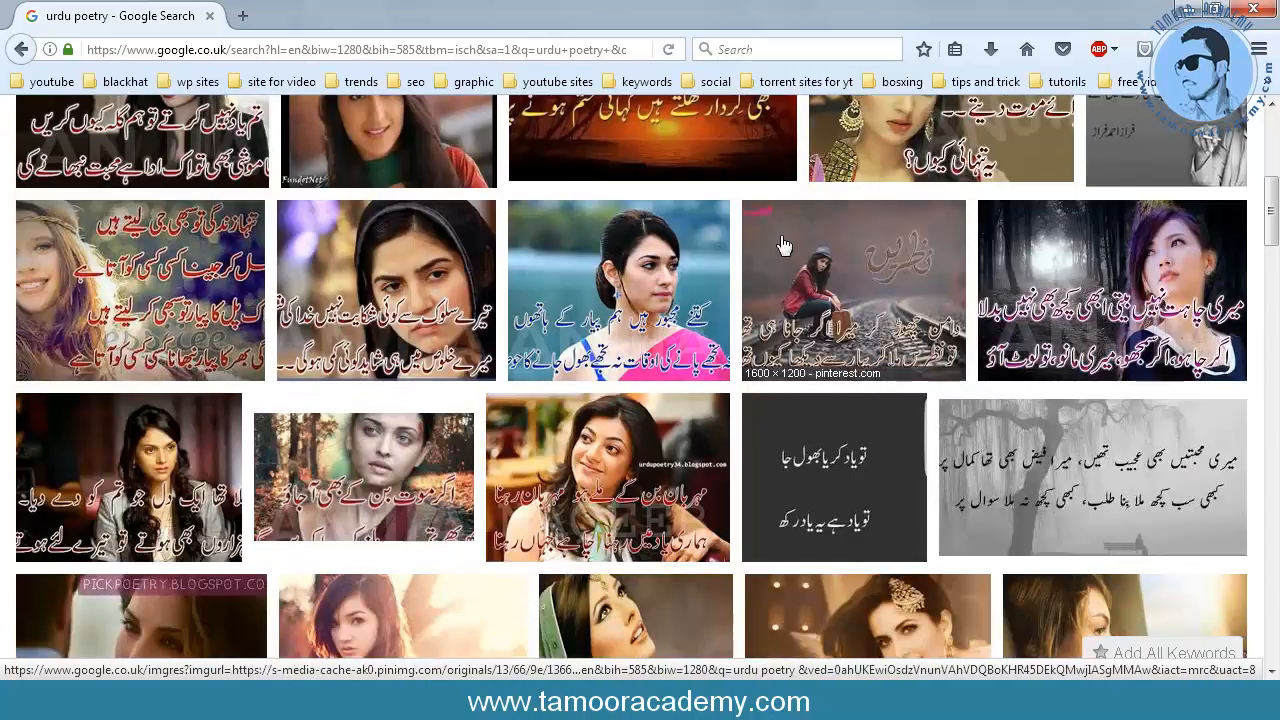
Browse the Urdu poetry image results and open the preview of the plain dark image with the verse تو یاد کر یا بھول جا.
scroll(914, 394, down, 4)
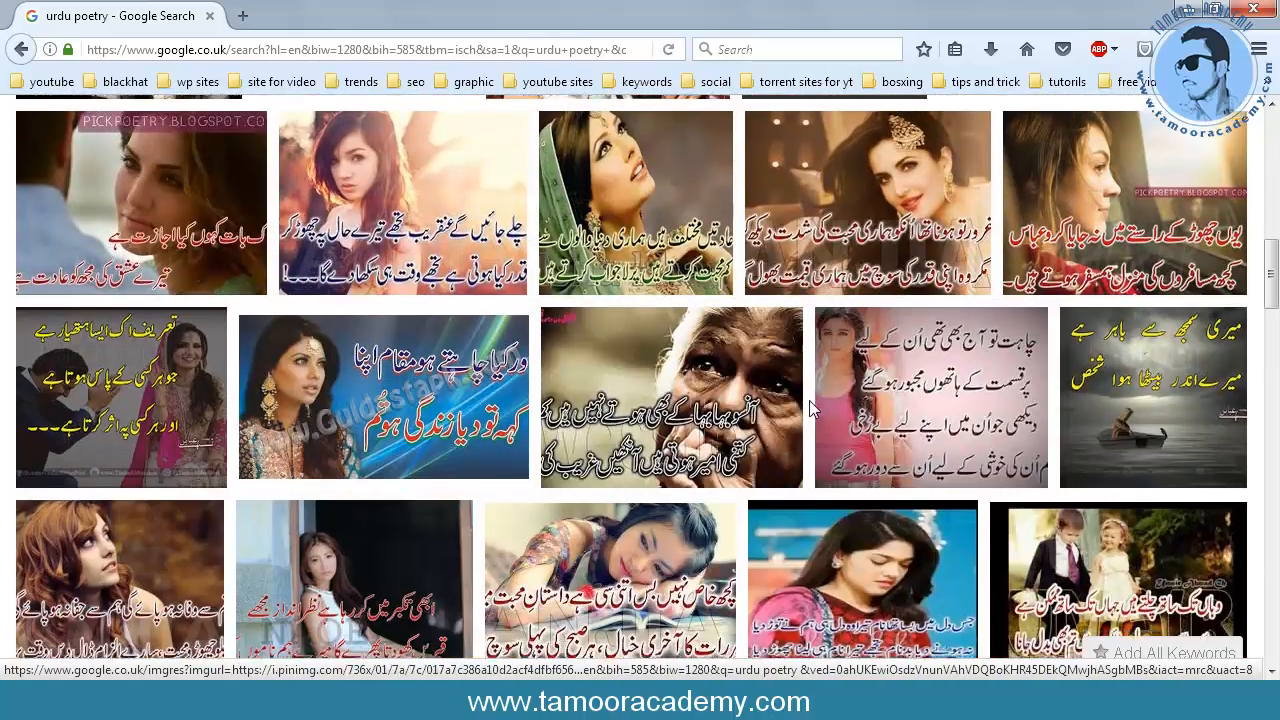
scroll(853, 418, down, 3)
scroll(853, 418, down, 10)
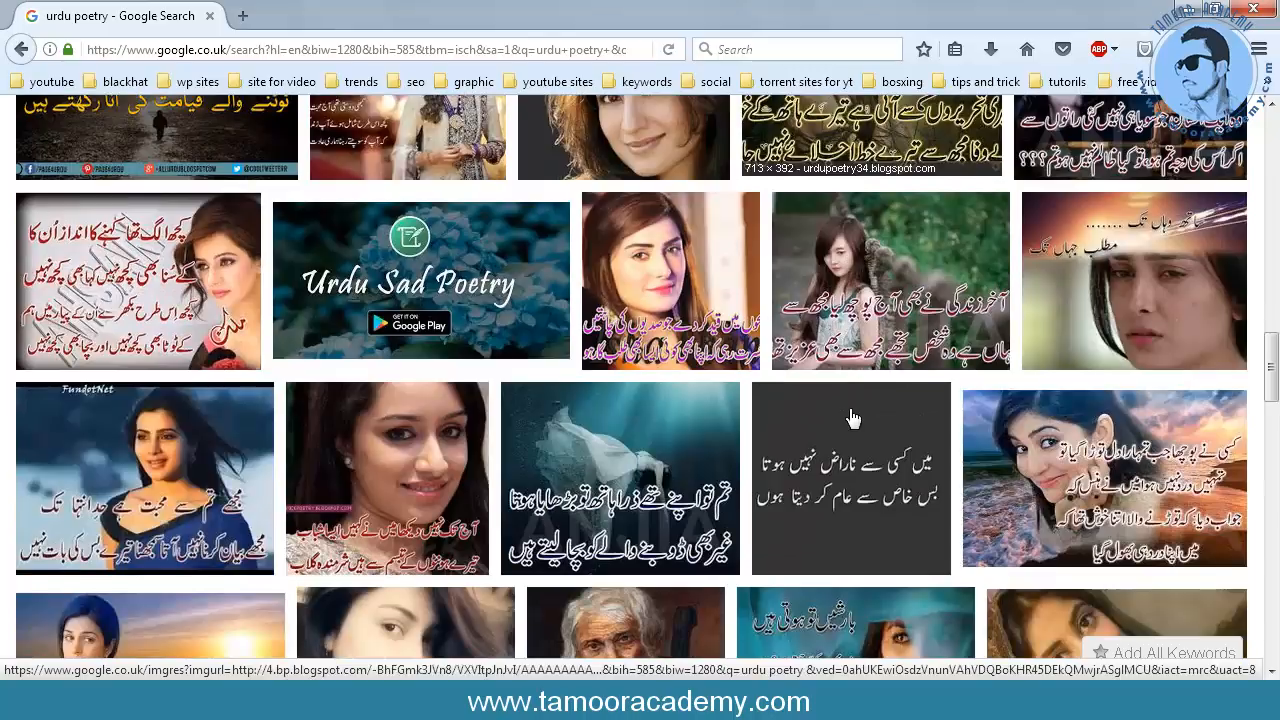
scroll(853, 418, up, 2)
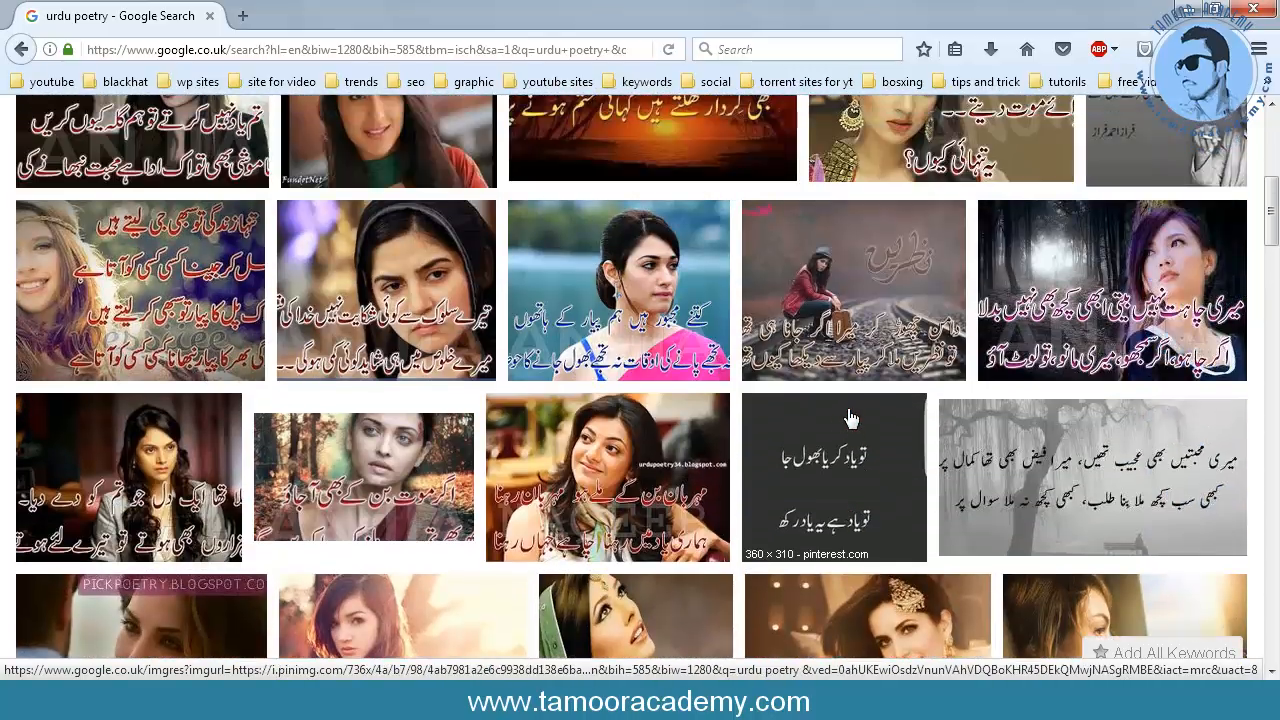
click(815, 455)
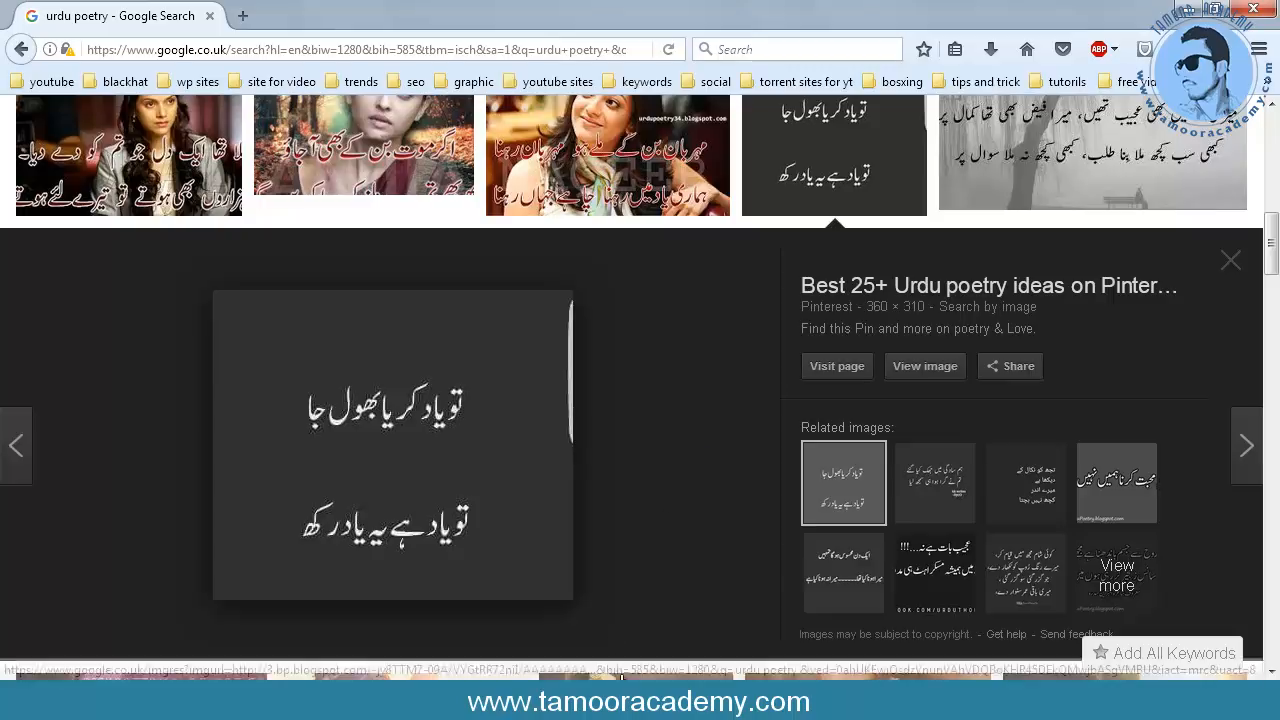
Switch to Photoshop and create a new document 800 pixels wide and 800 pixels high.
click(602, 701)
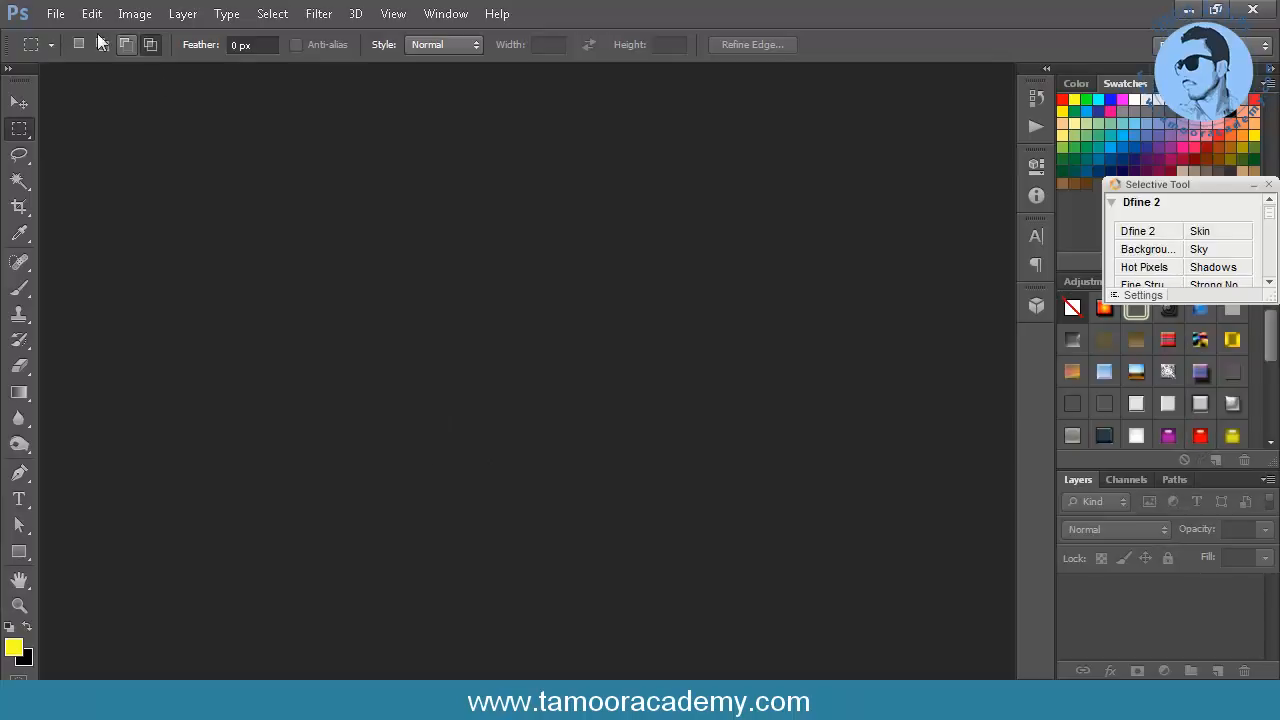
click(55, 13)
click(70, 37)
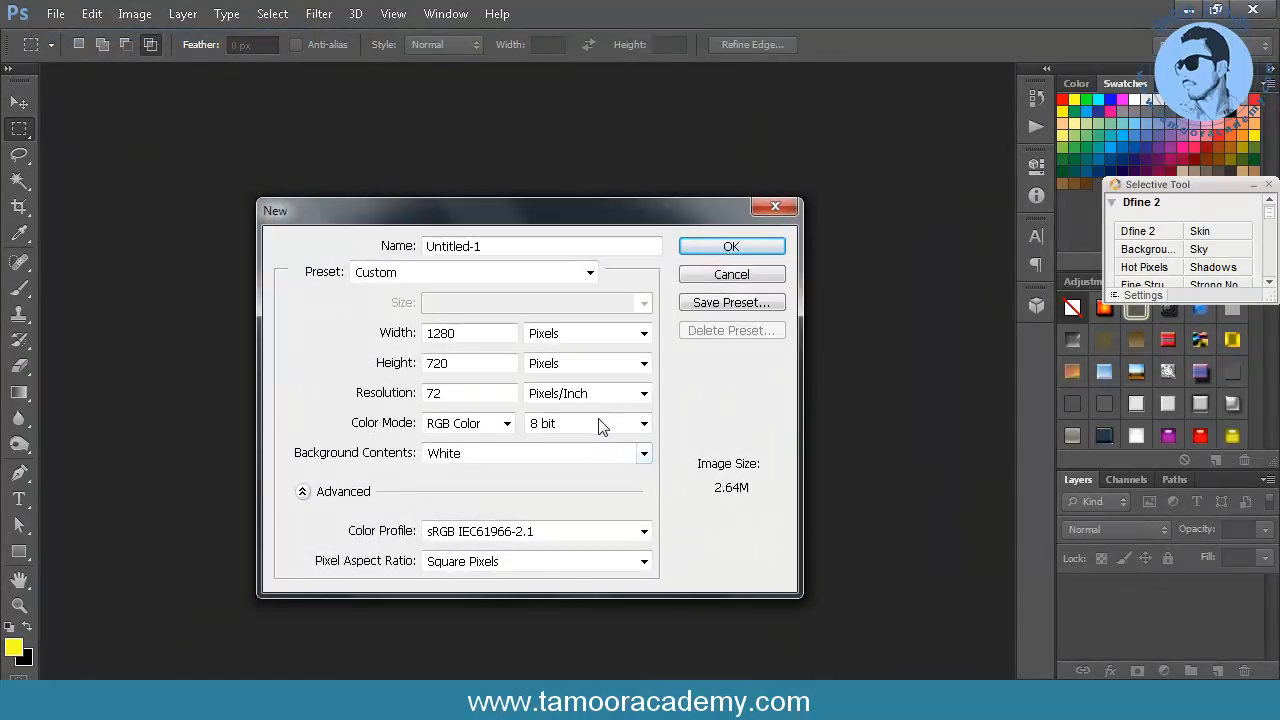
double_click(460, 334)
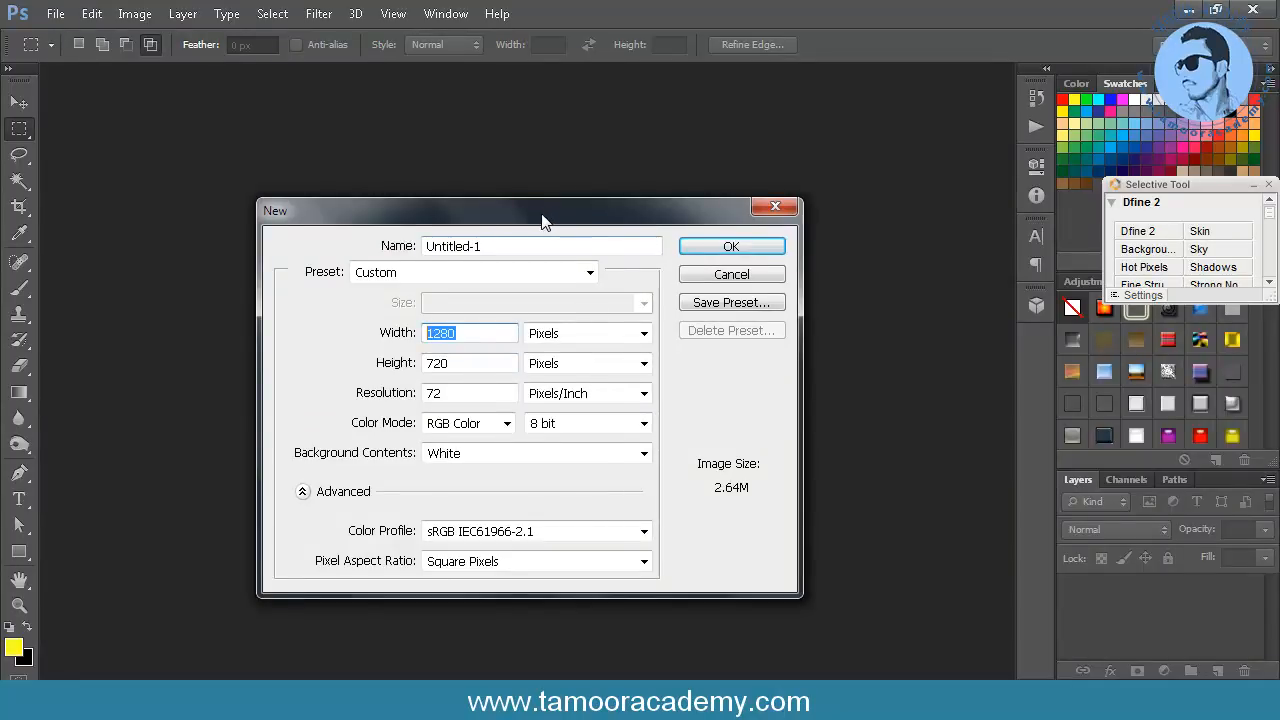
drag(548, 216, 558, 204)
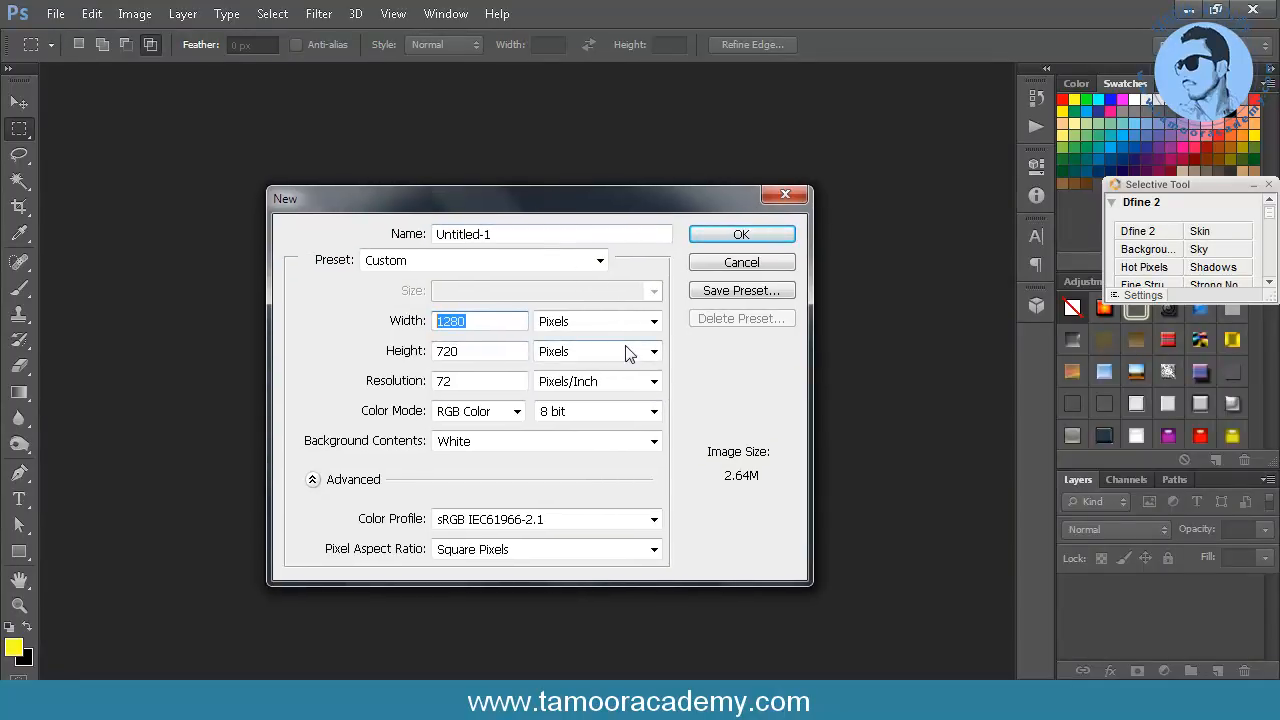
text(800)
click(481, 355)
double_click(478, 358)
text(800)
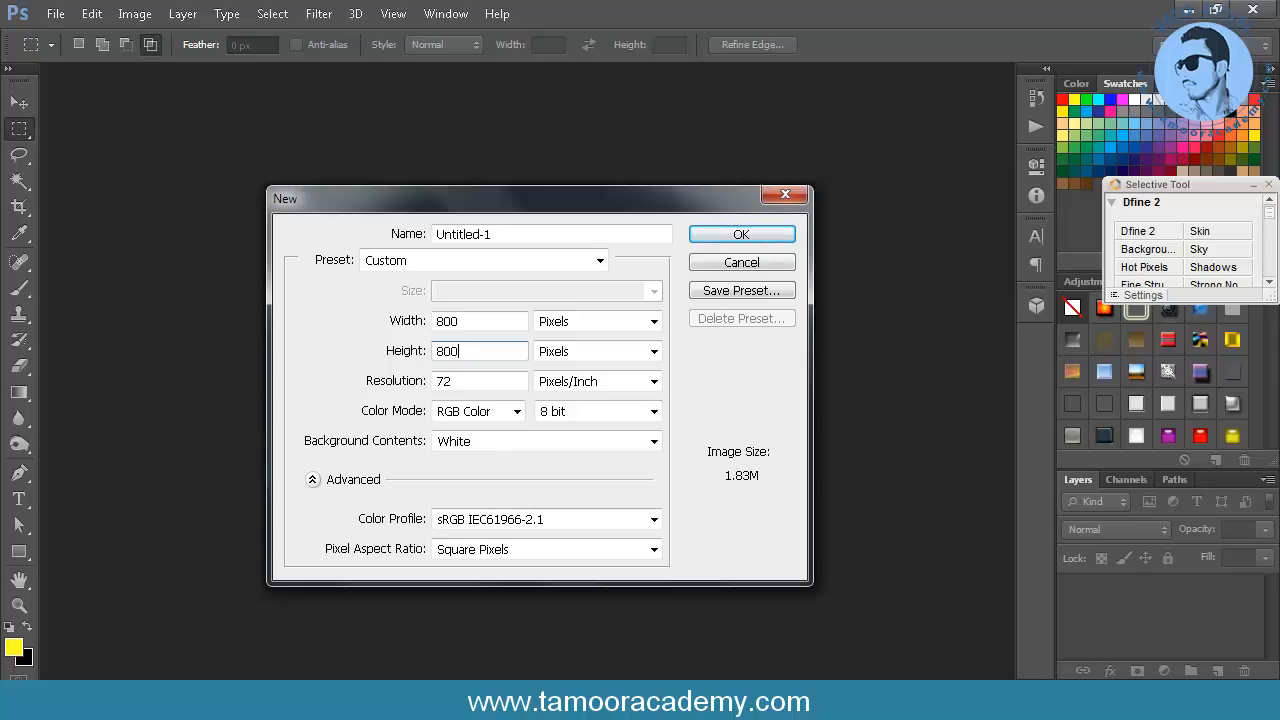
click(740, 234)
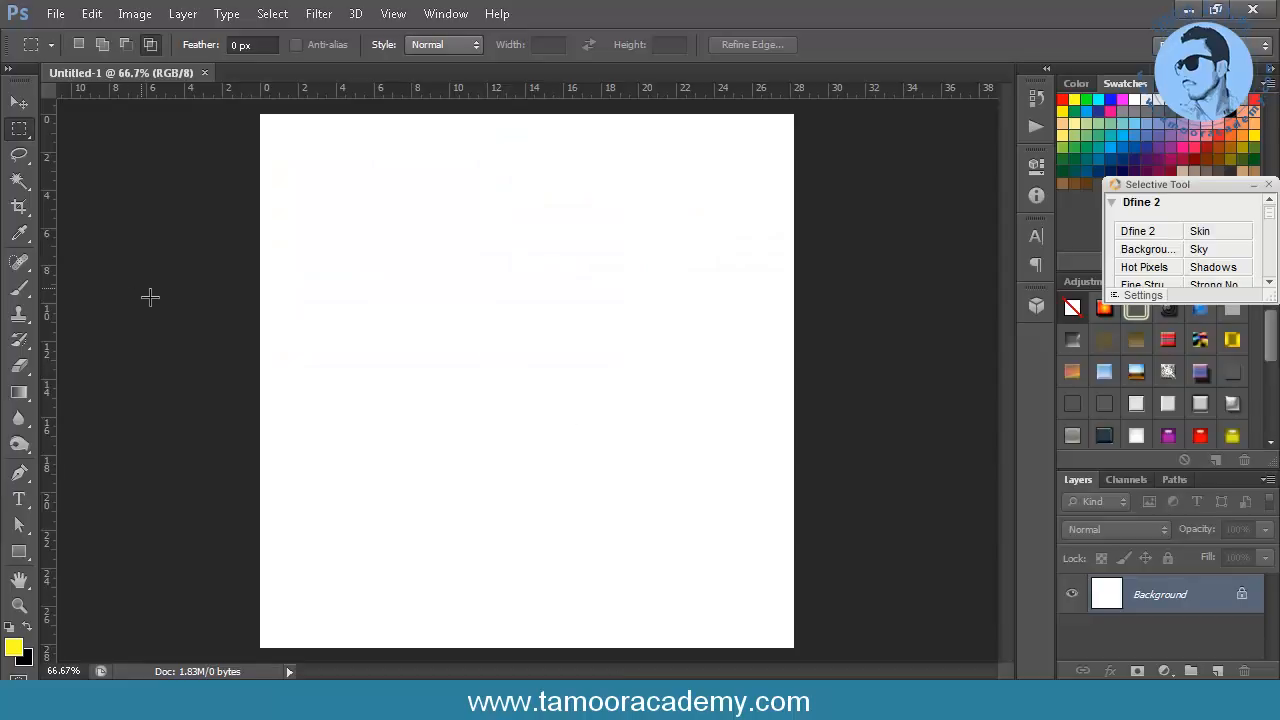
Set the text colour of the Type tool to near-black, #060606.
click(20, 498)
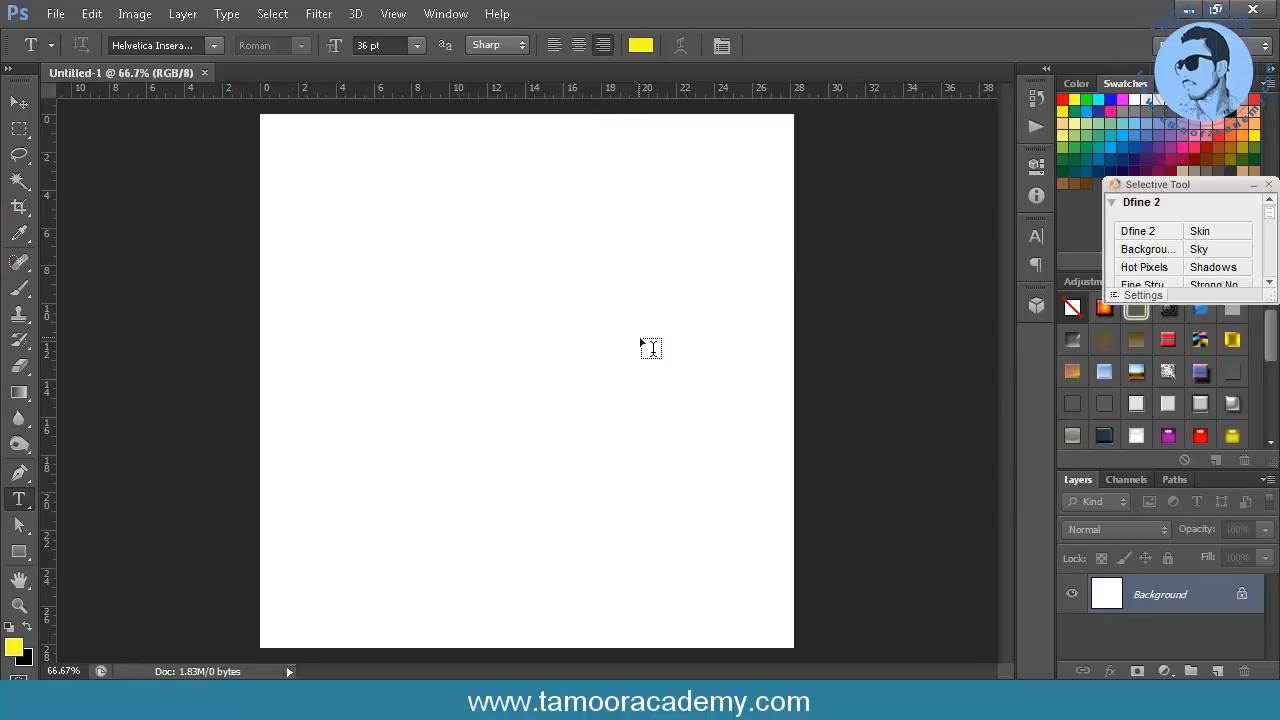
click(641, 46)
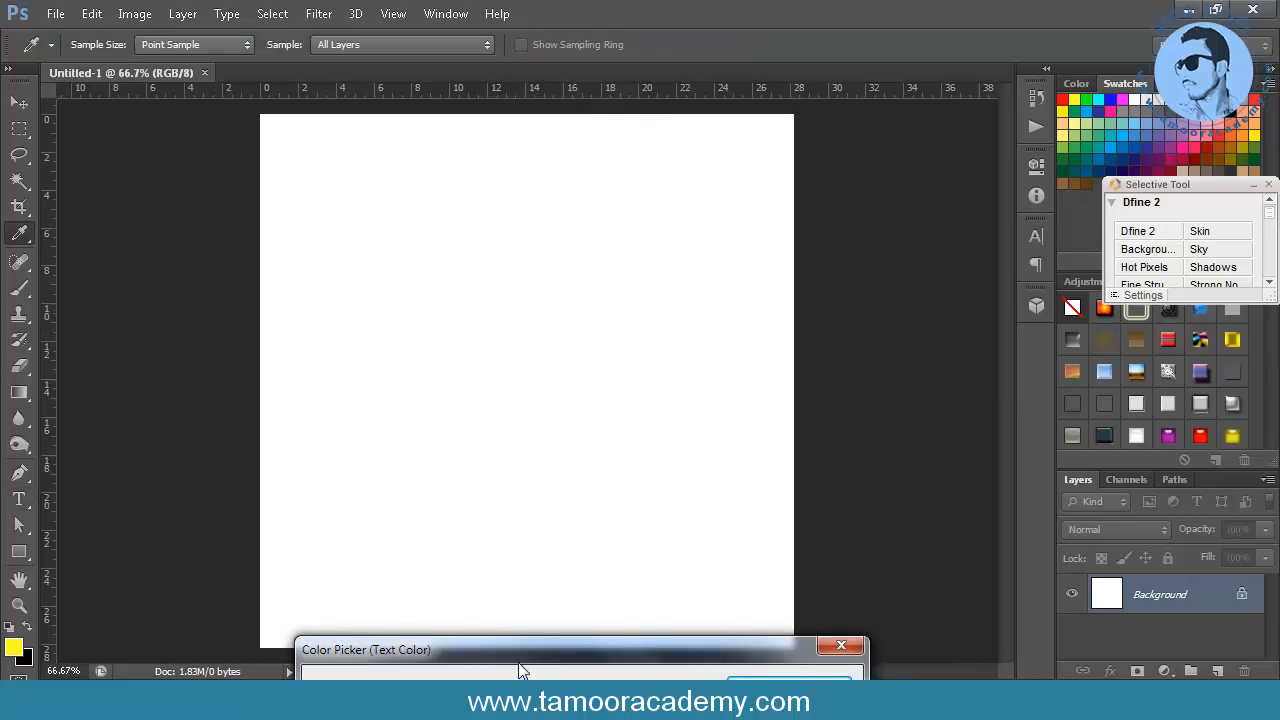
drag(518, 663, 603, 298)
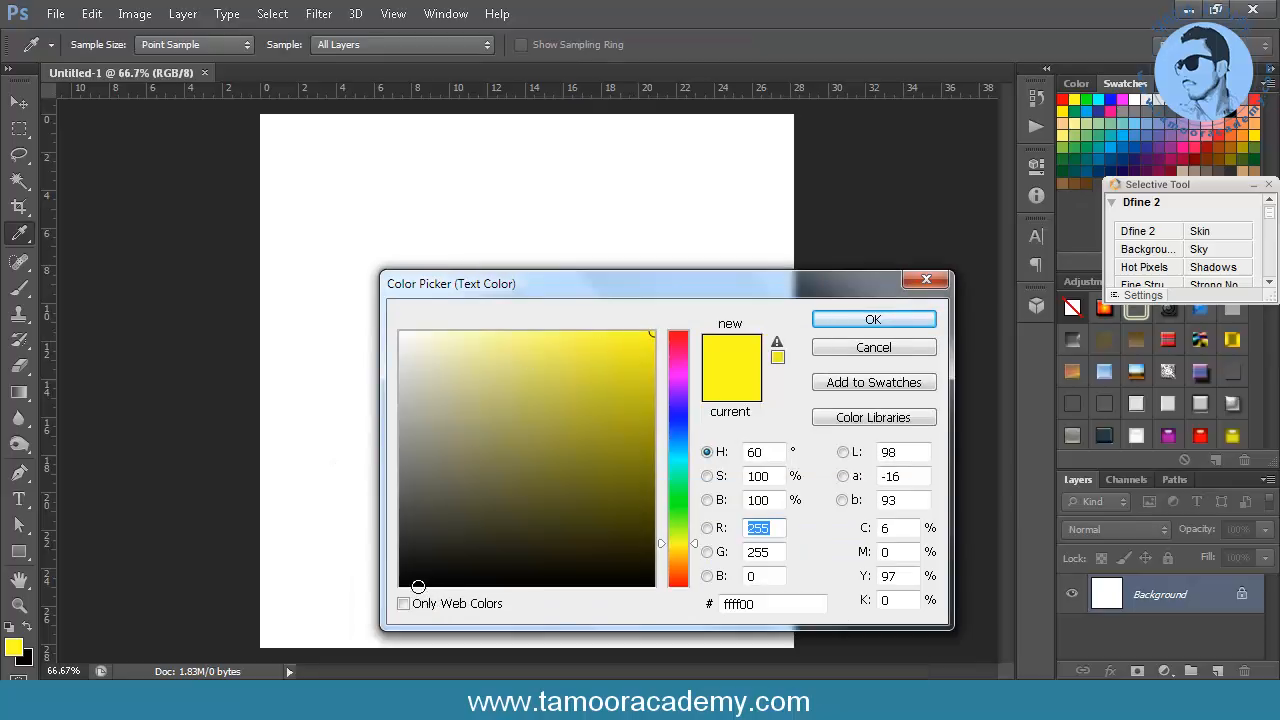
click(410, 580)
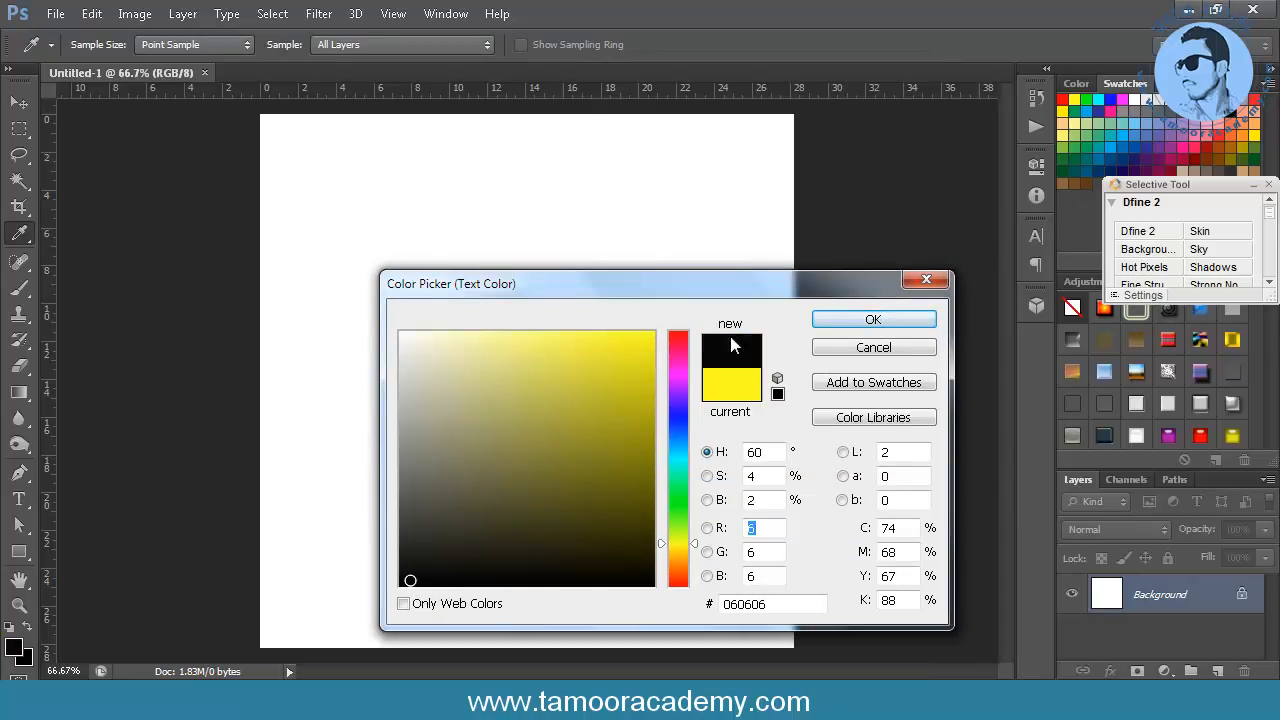
key(Return)
Add the first verse line تو یاد کر یا بھول جا as text, copied from the browser image, and move it about 4.8 cm left and 2.9 cm up.
click(675, 337)
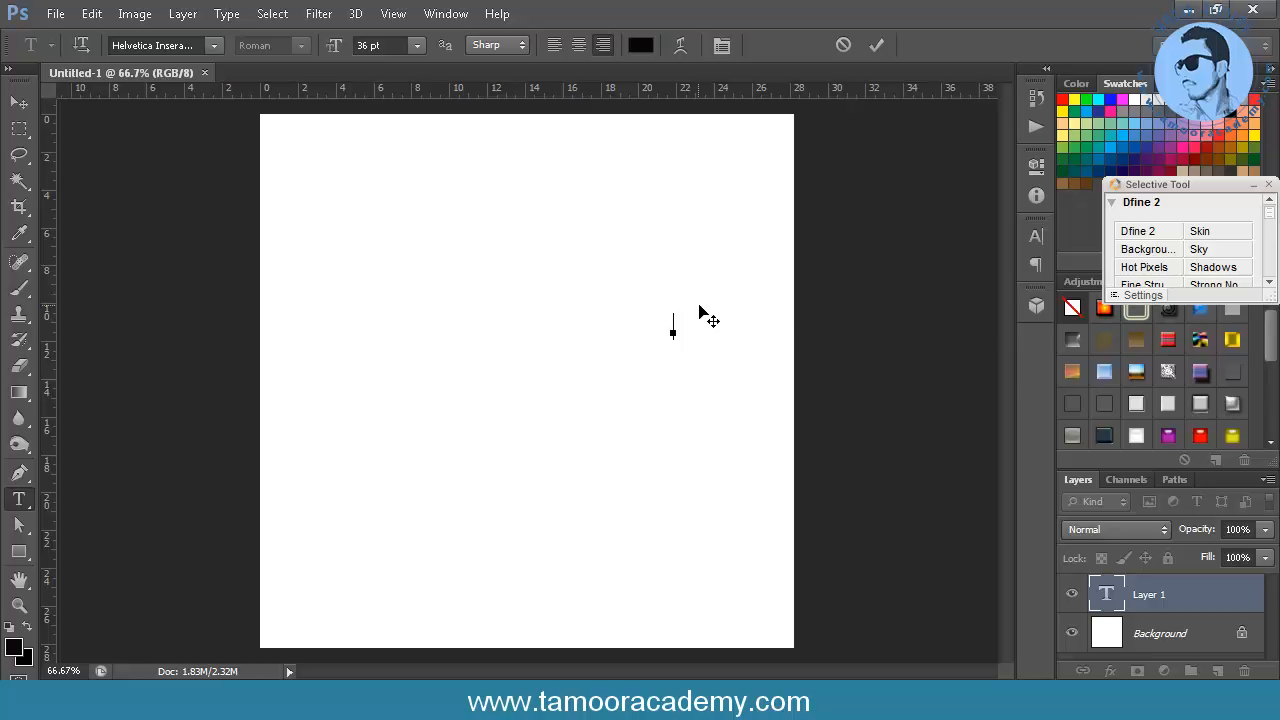
text(ش)
click(440, 702)
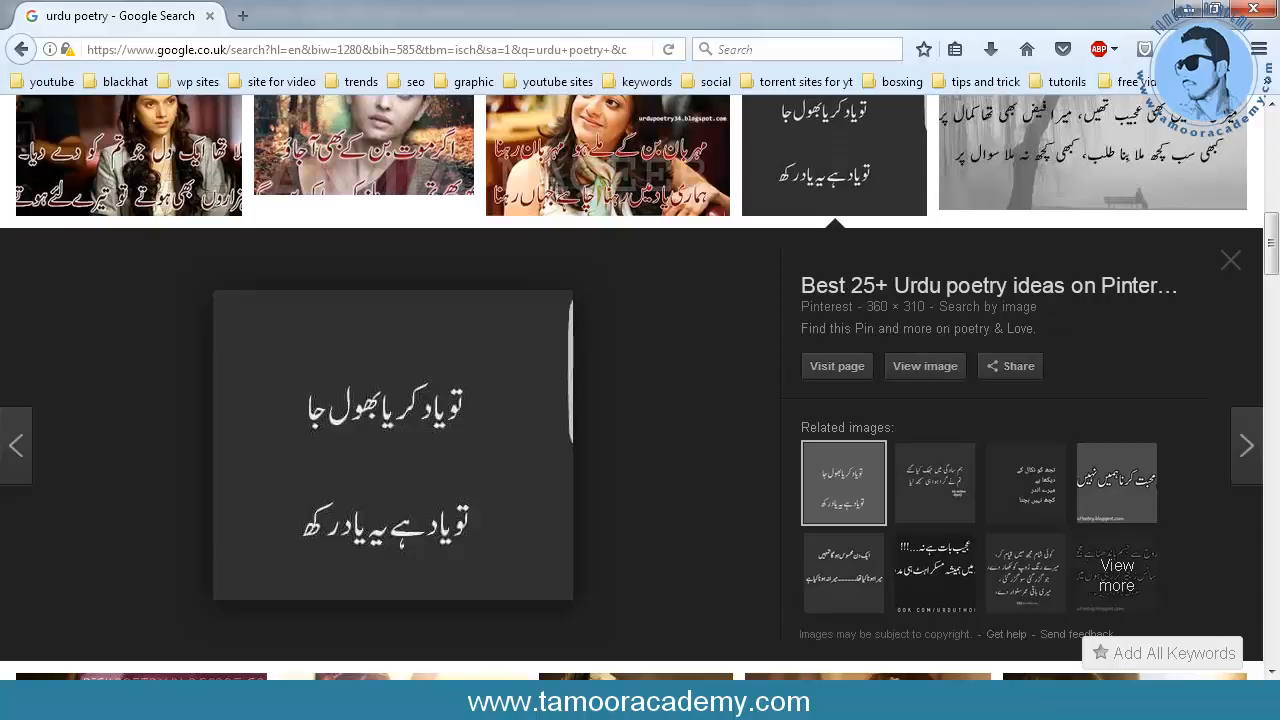
click(550, 702)
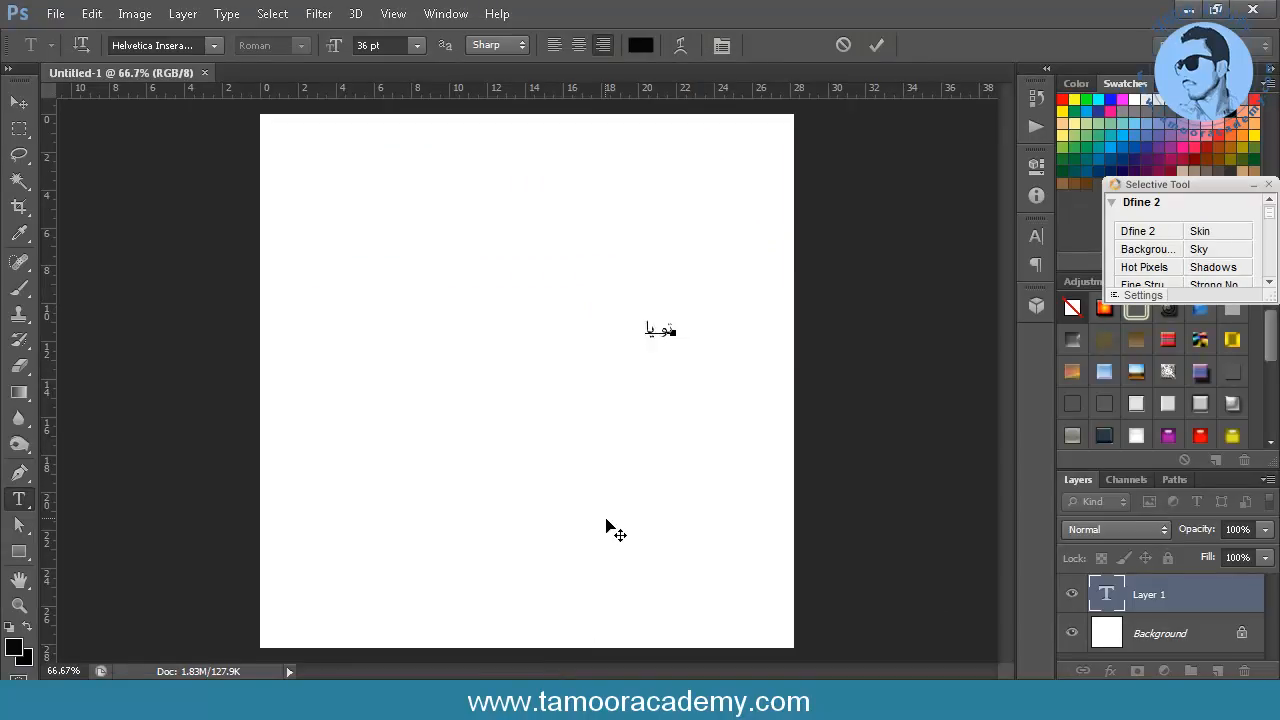
text(کر یا)
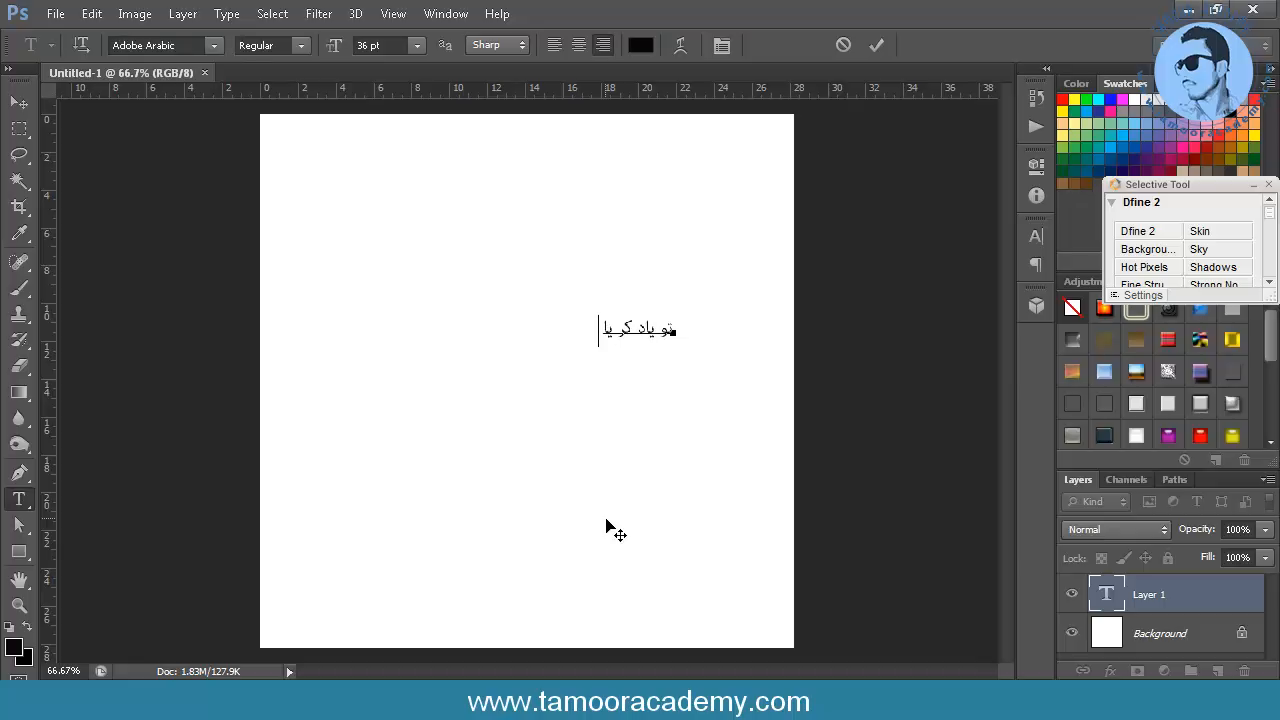
text( بھول جا)
key(alt+Tab)
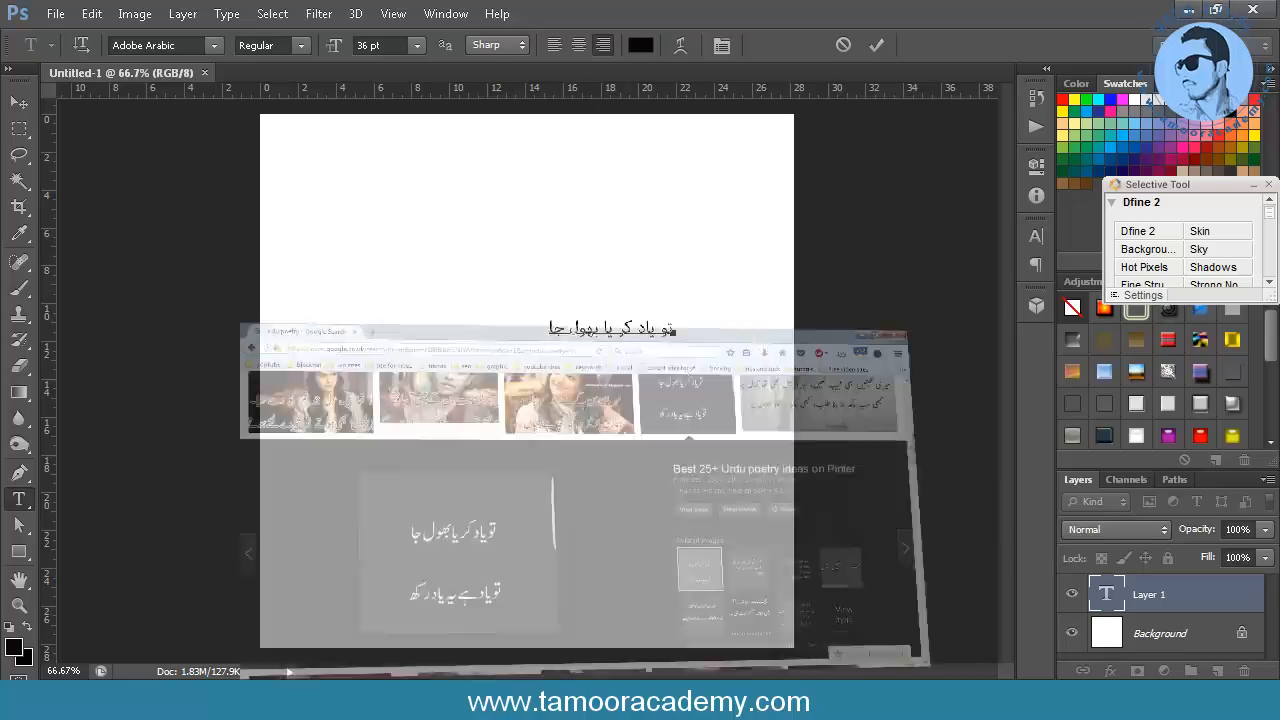
key(alt+Tab)
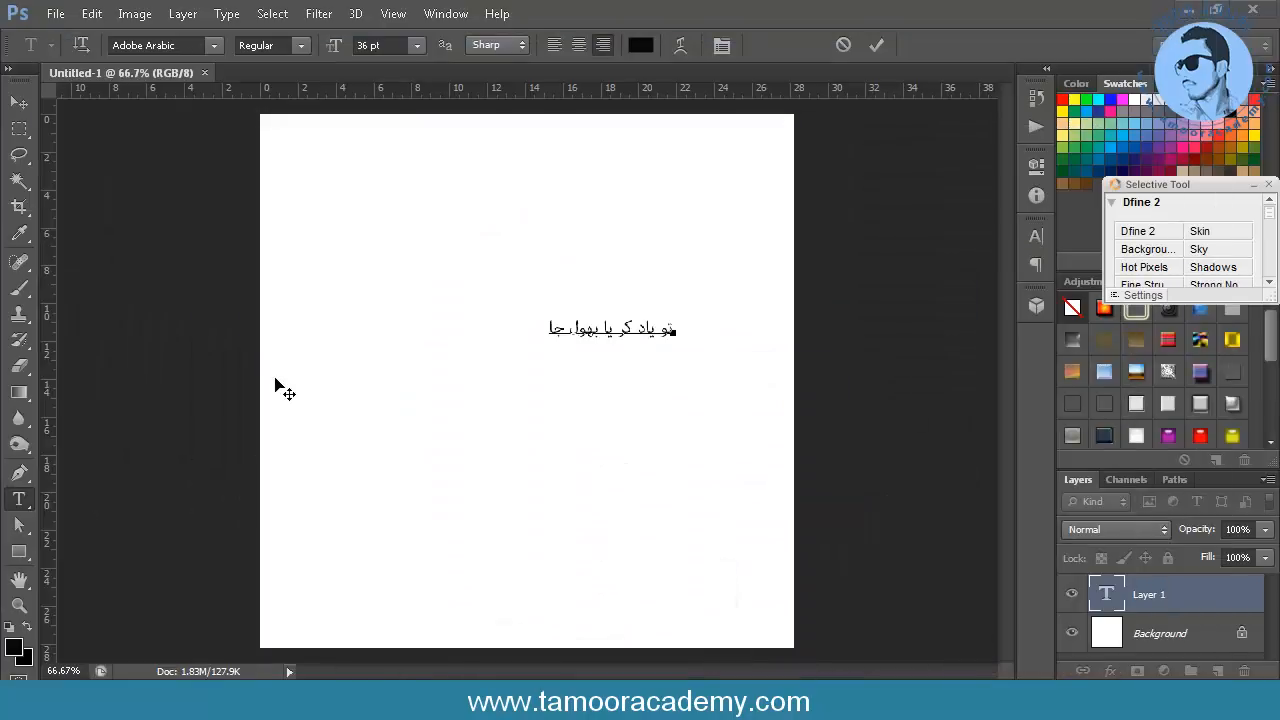
click(28, 104)
drag(549, 337, 460, 281)
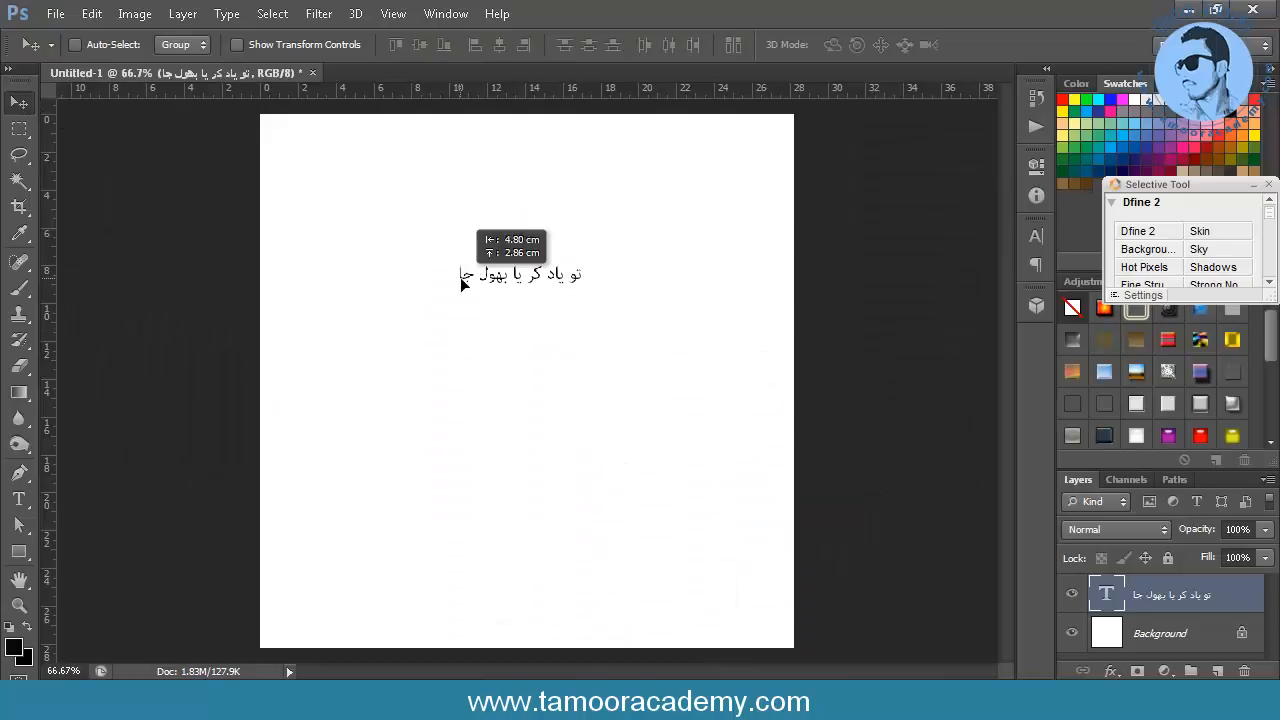
Add the second verse line تو یاد ہے یہ یاد رکھ as a separate text layer and place it directly beneath the first line.
click(21, 499)
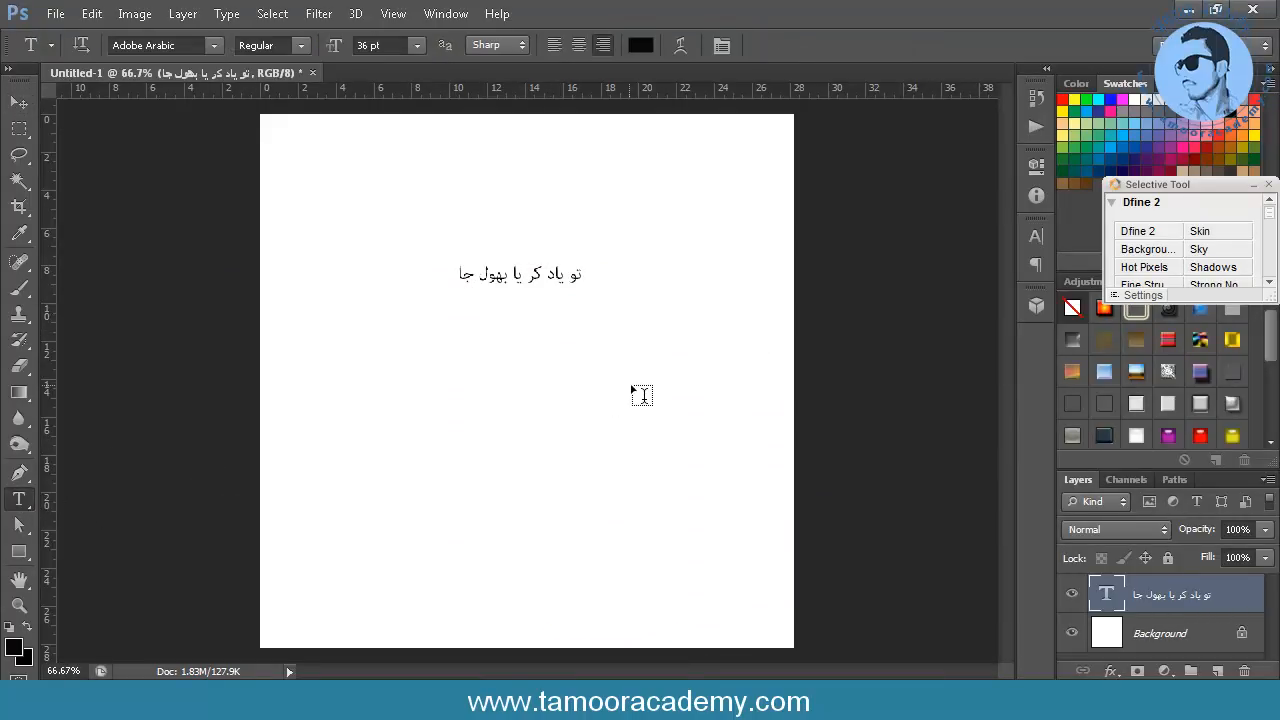
click(612, 350)
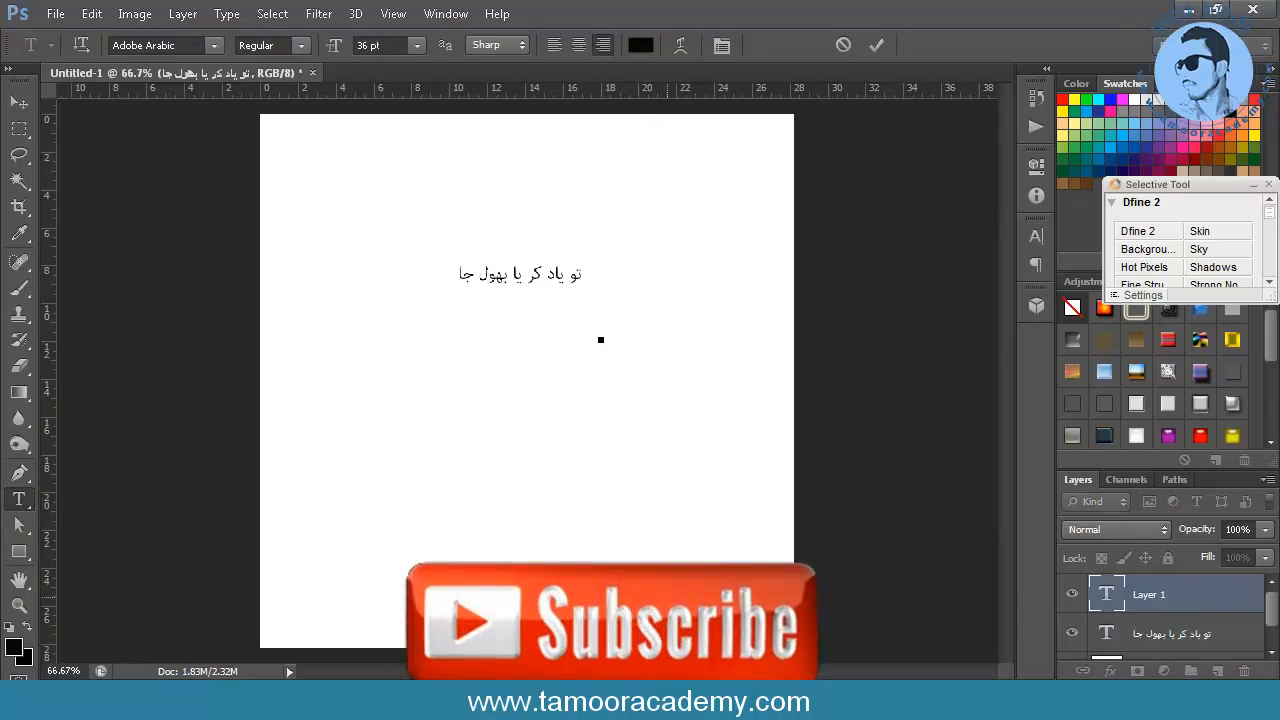
key(alt+Tab)
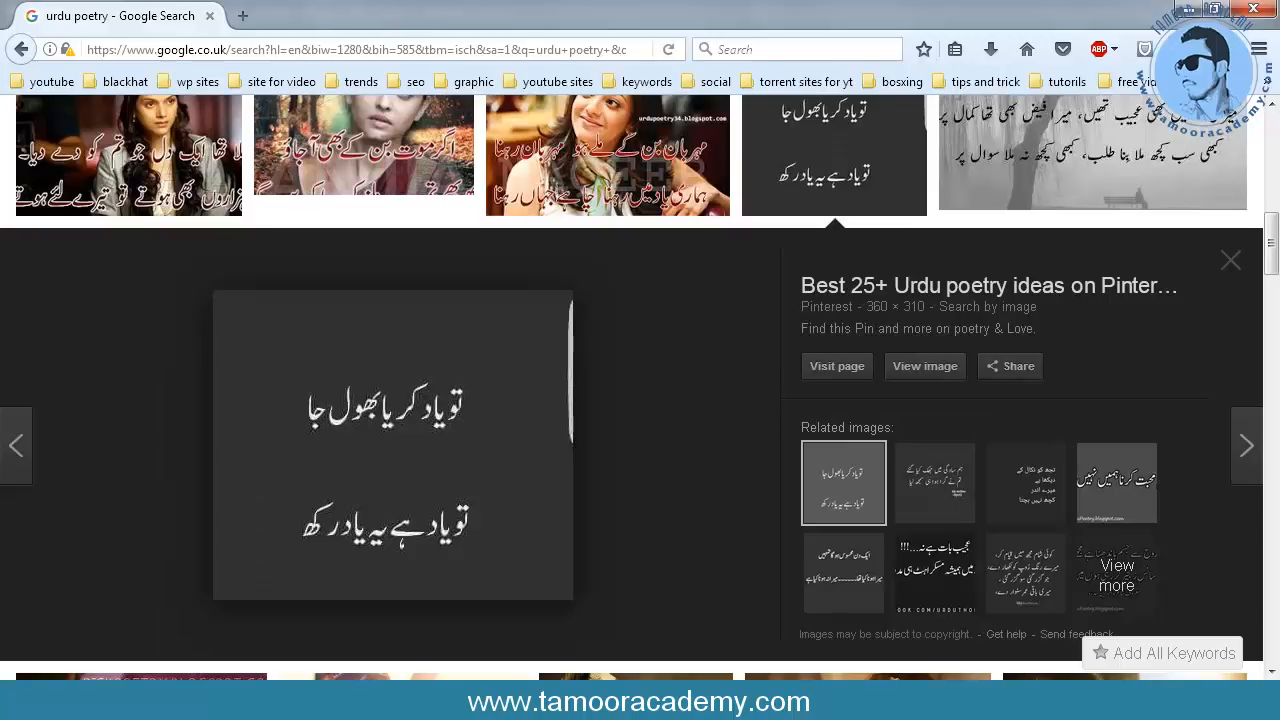
key(alt+Tab)
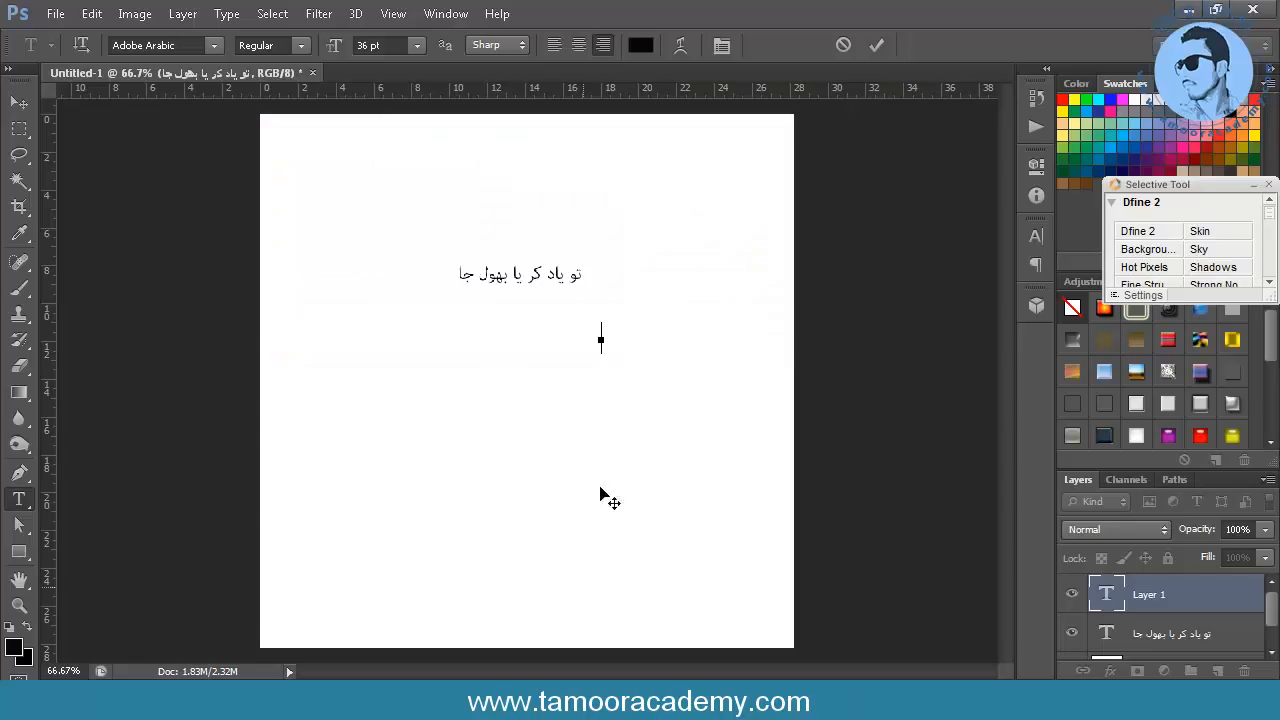
text(و)
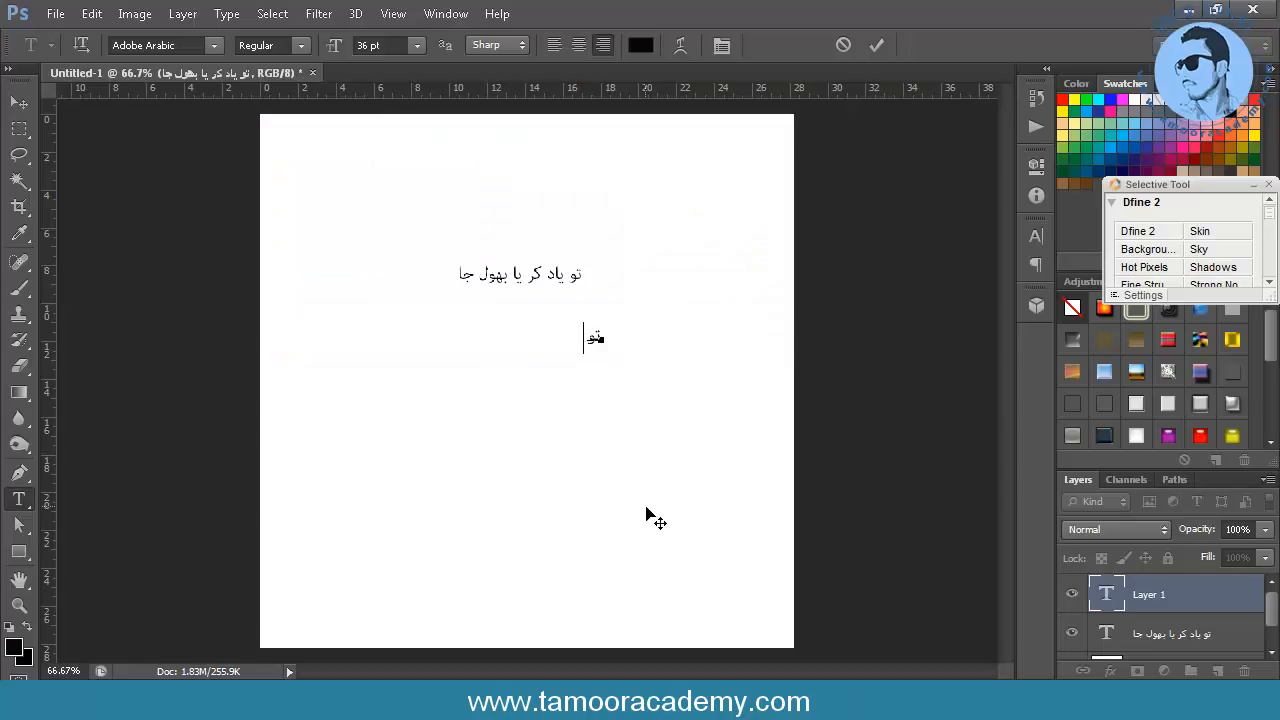
text( یاد)
text( ہے یہ)
text( ٹاد)
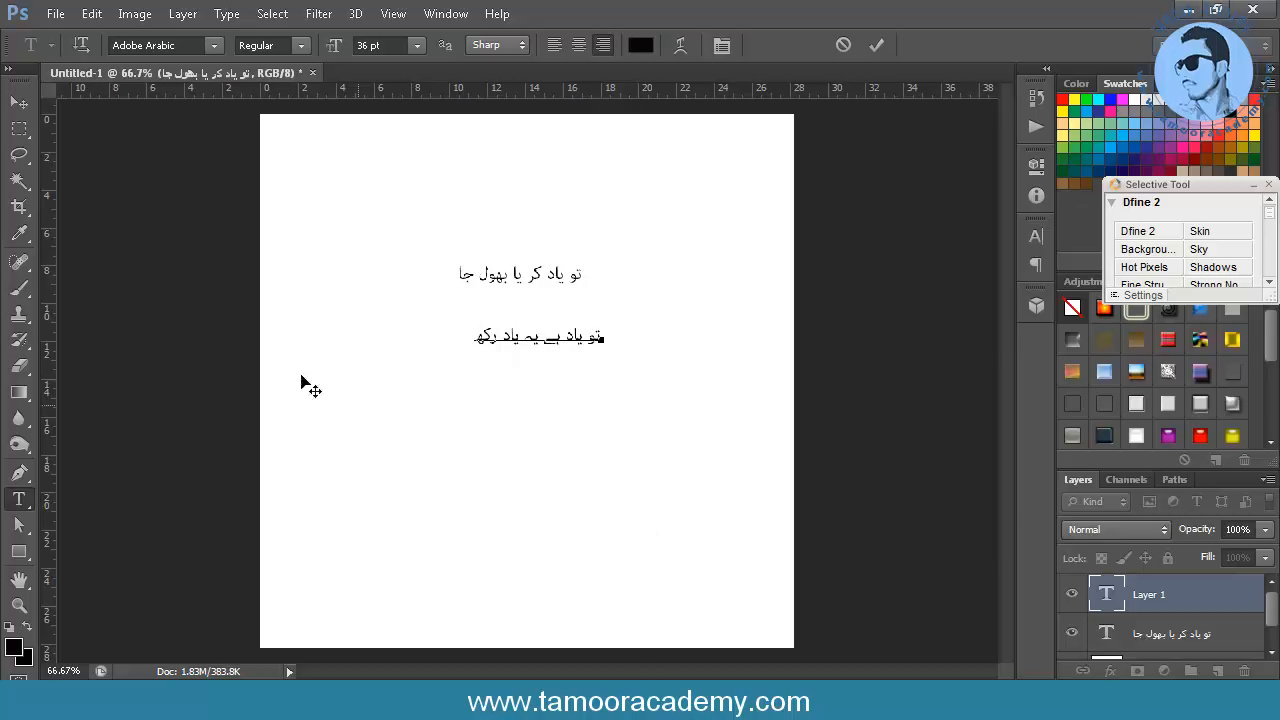
click(19, 102)
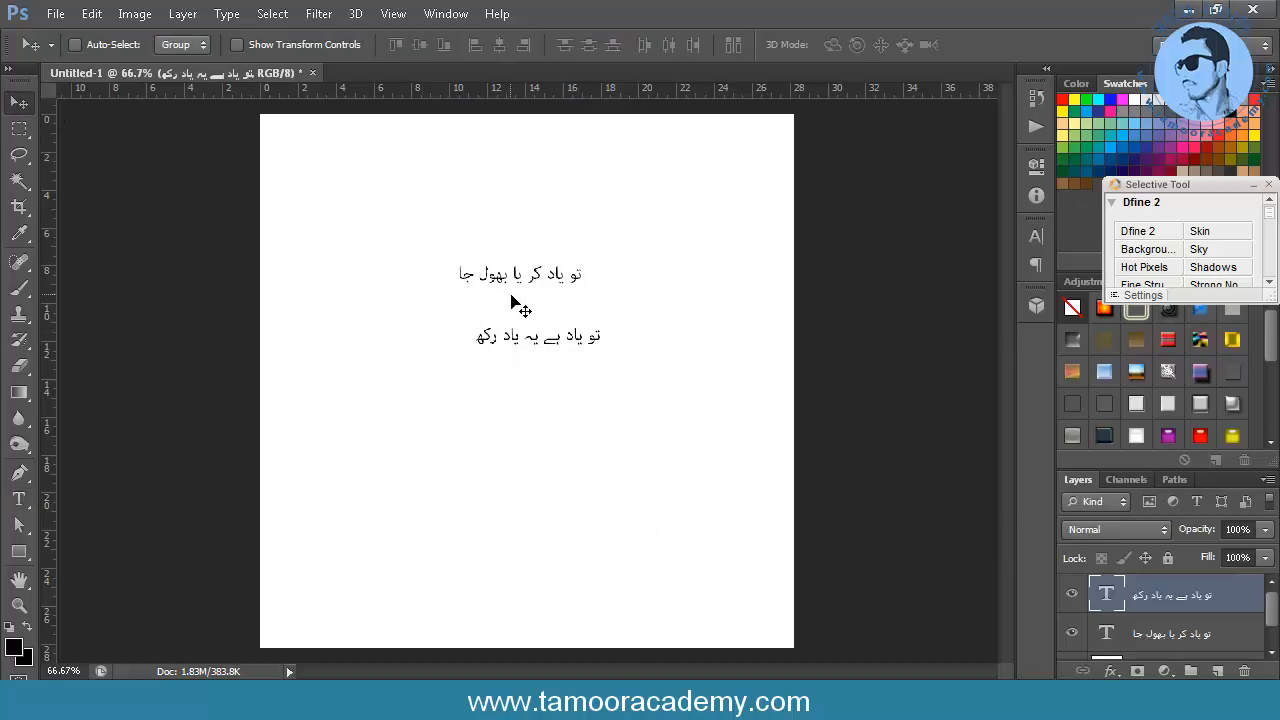
drag(558, 347, 537, 315)
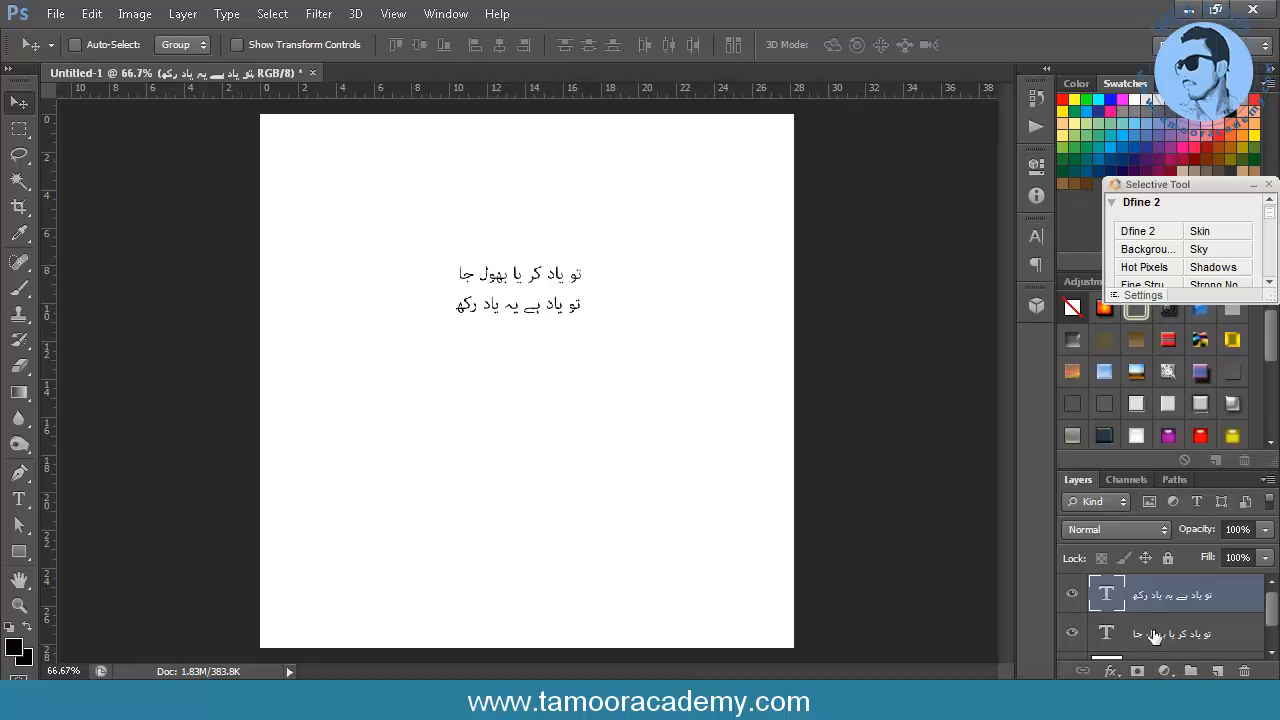
Select both verse layers, enlarge them together to about 213%, and centre them horizontally on the canvas.
shift+click(1152, 635)
drag(558, 309, 632, 304)
key(ctrl+t)
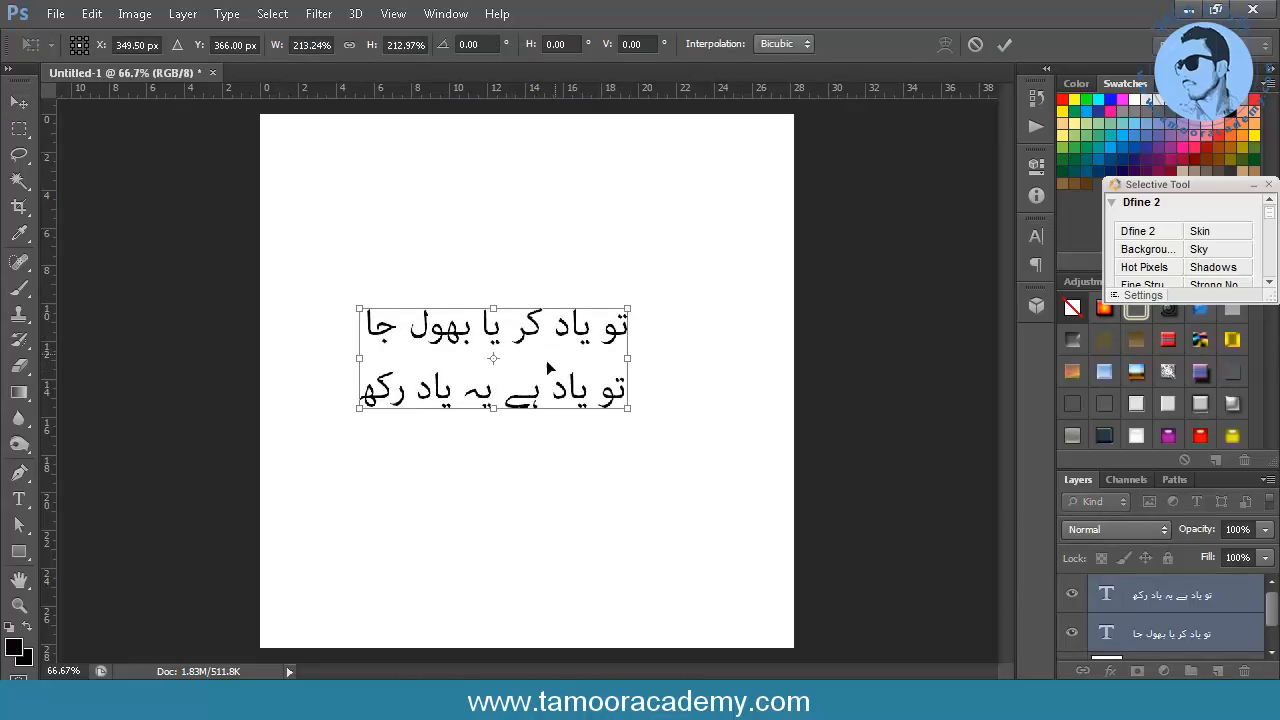
key(Return)
drag(556, 414, 584, 408)
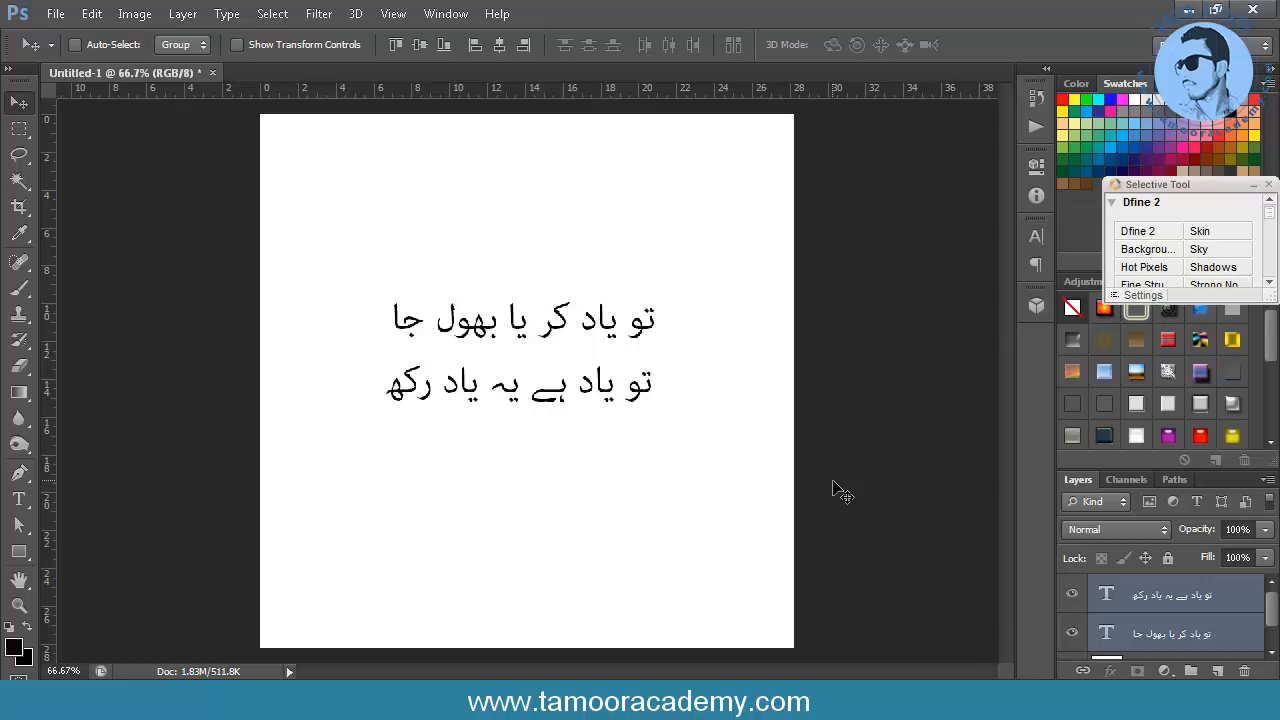
Crop the canvas above and below the verse to a full-width band about 10 cm high.
key(c)
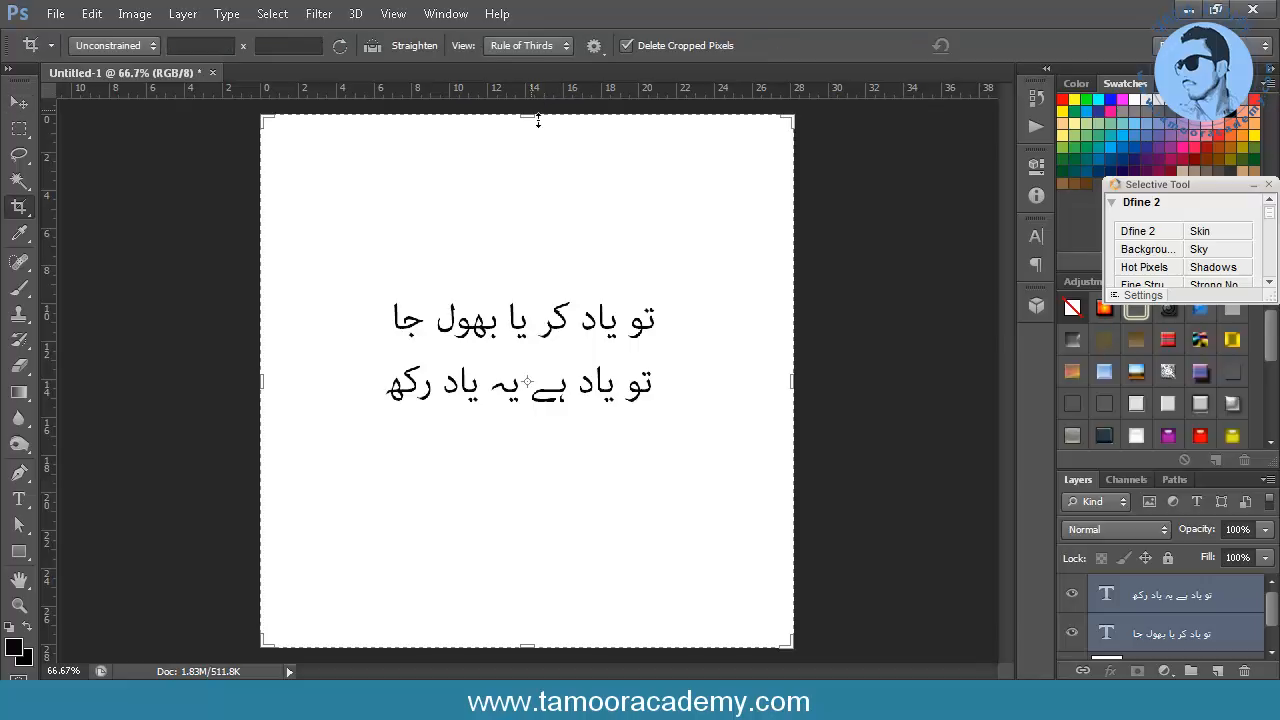
drag(538, 120, 538, 200)
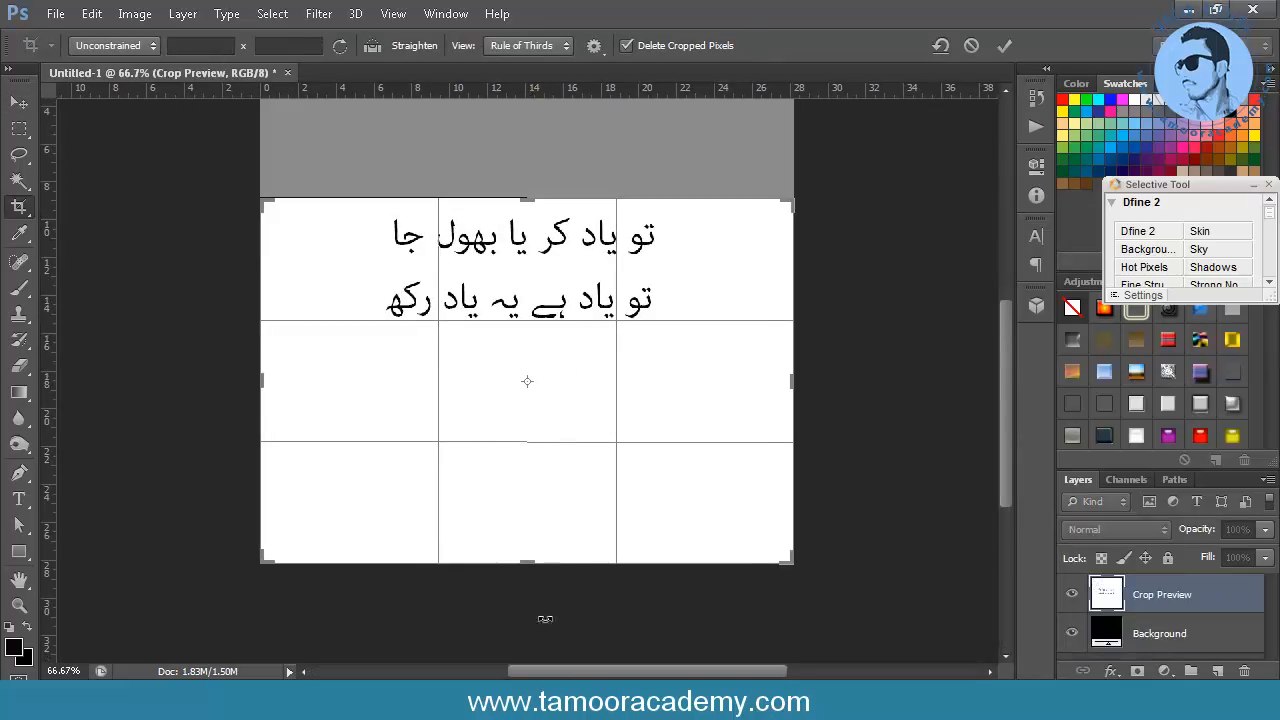
drag(528, 565, 545, 487)
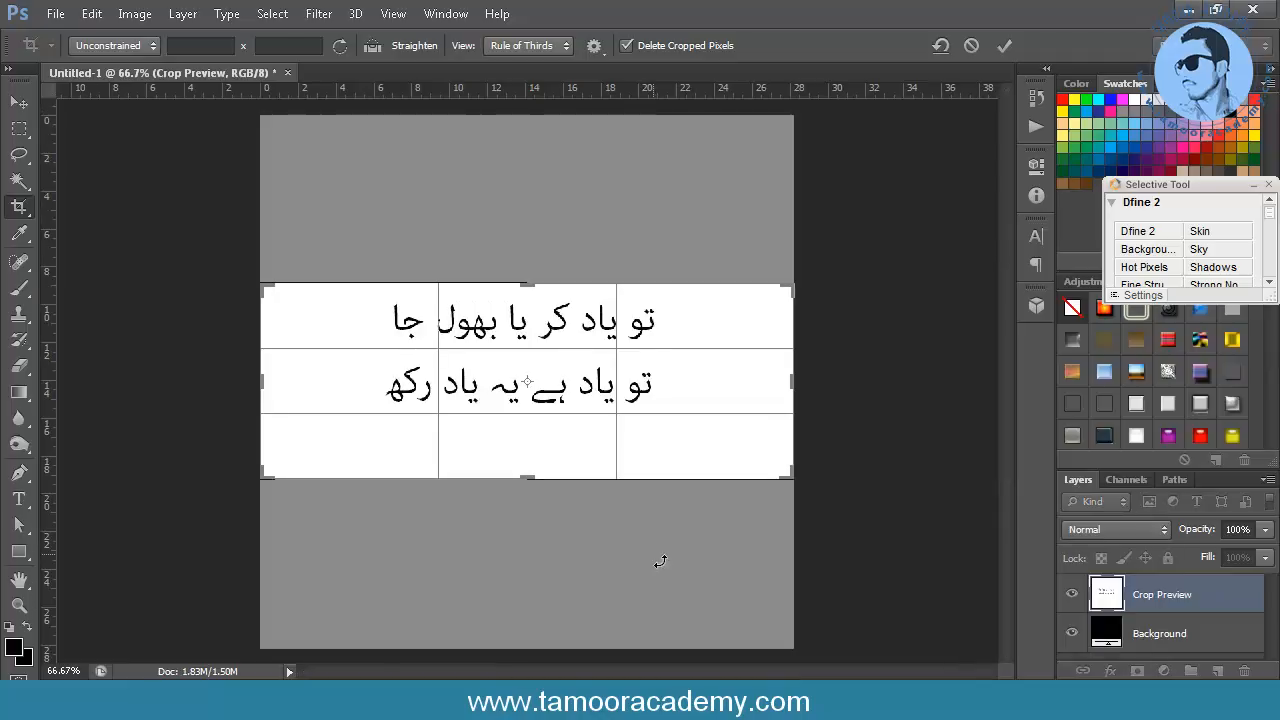
key(Return)
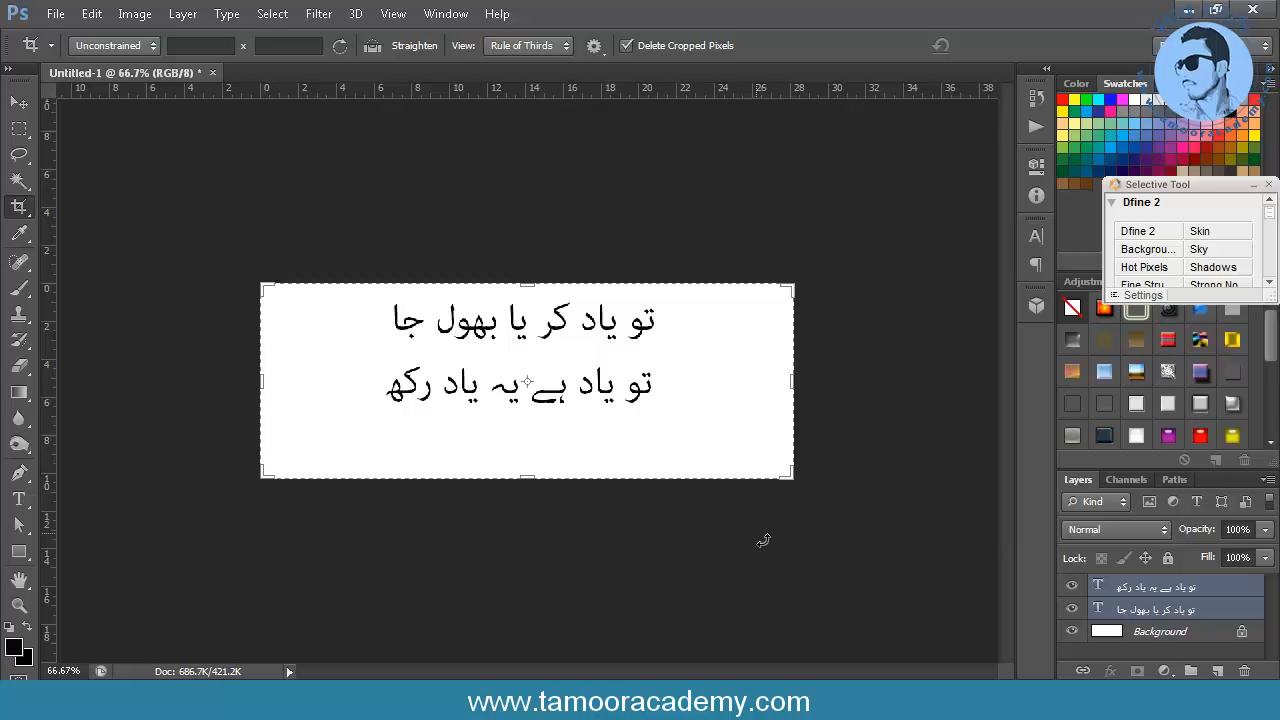
Undo the crop to restore the full square canvas.
key(ctrl+z)
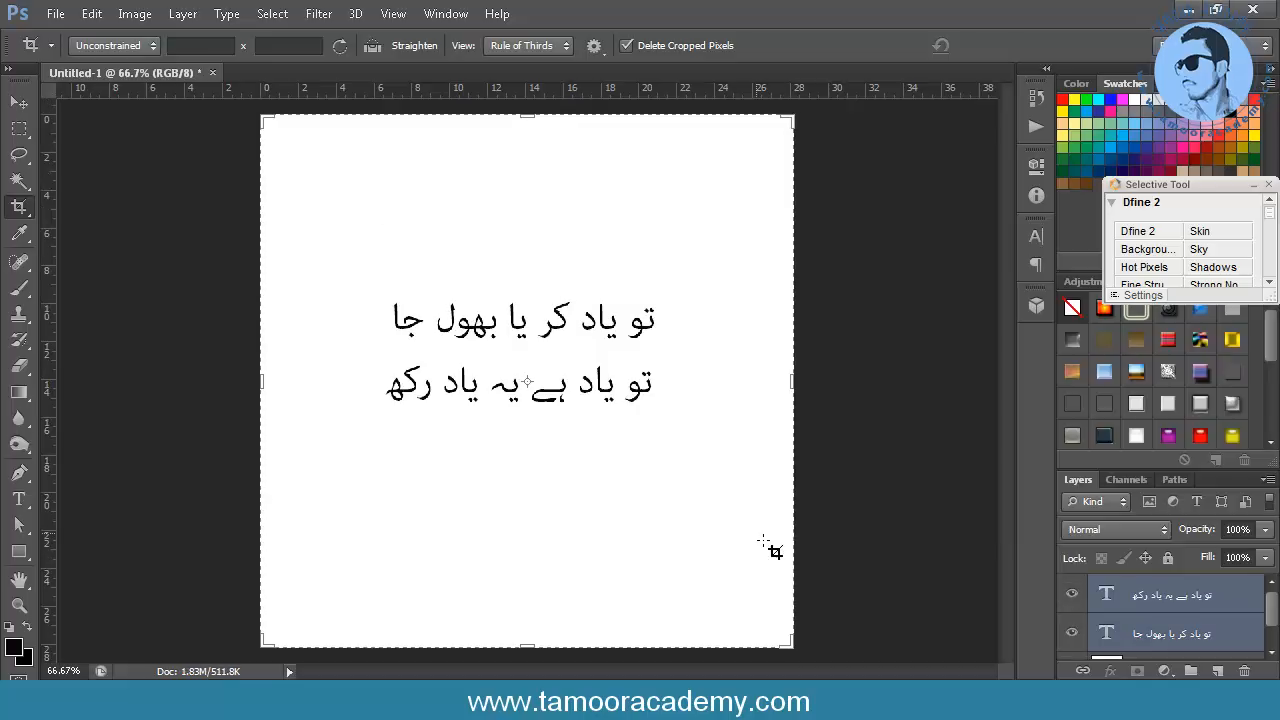
click(26, 104)
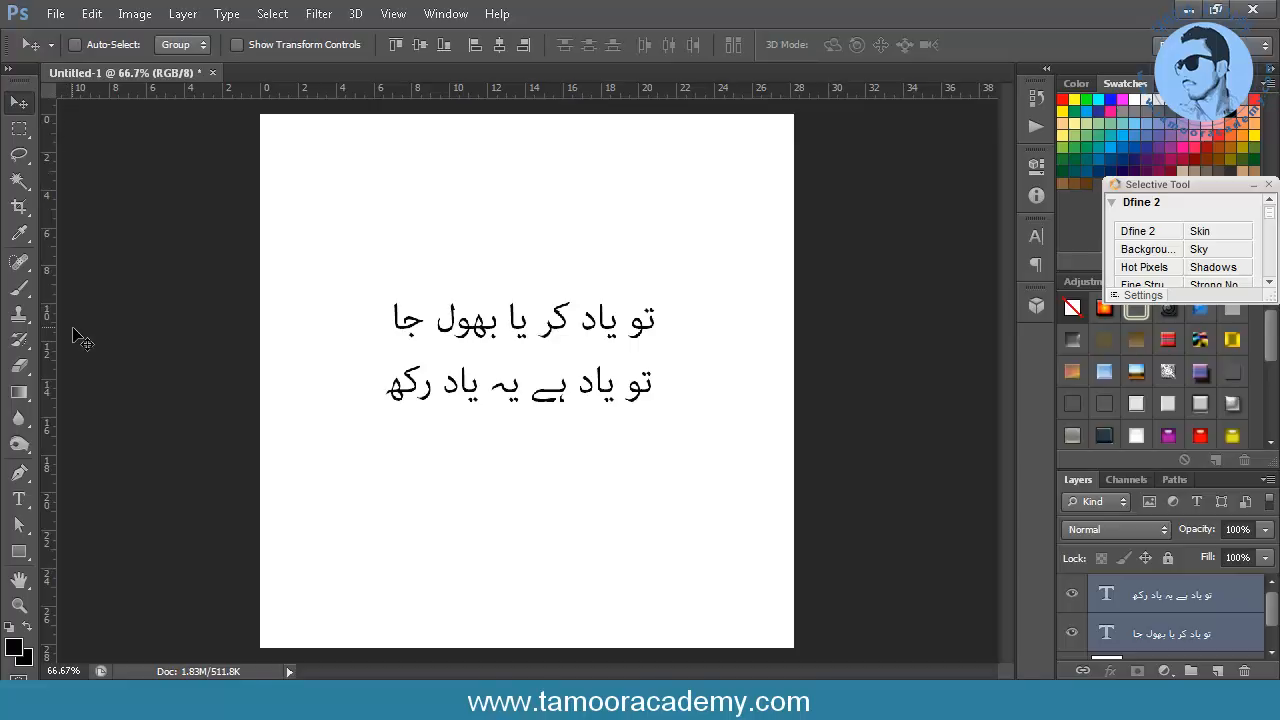
Set the font of the first verse line to Jameel Noori Nastaleeq and shift the line slightly upward.
click(19, 499)
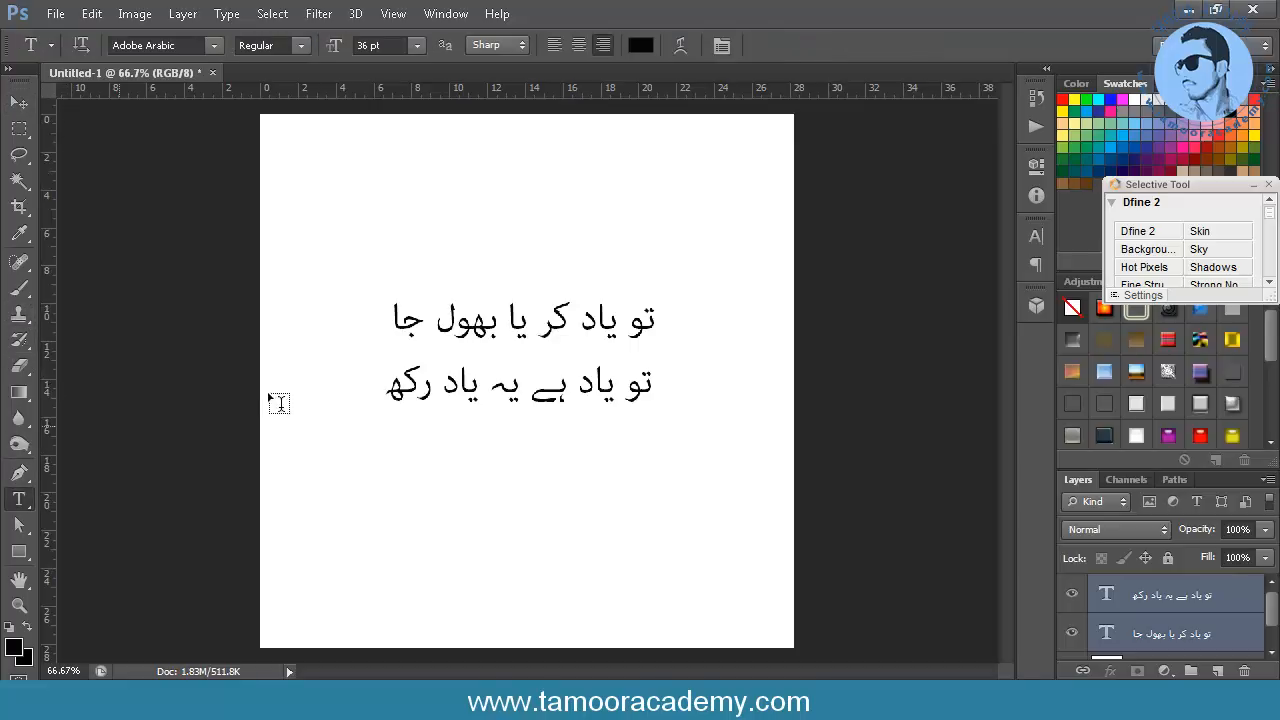
drag(400, 320, 670, 339)
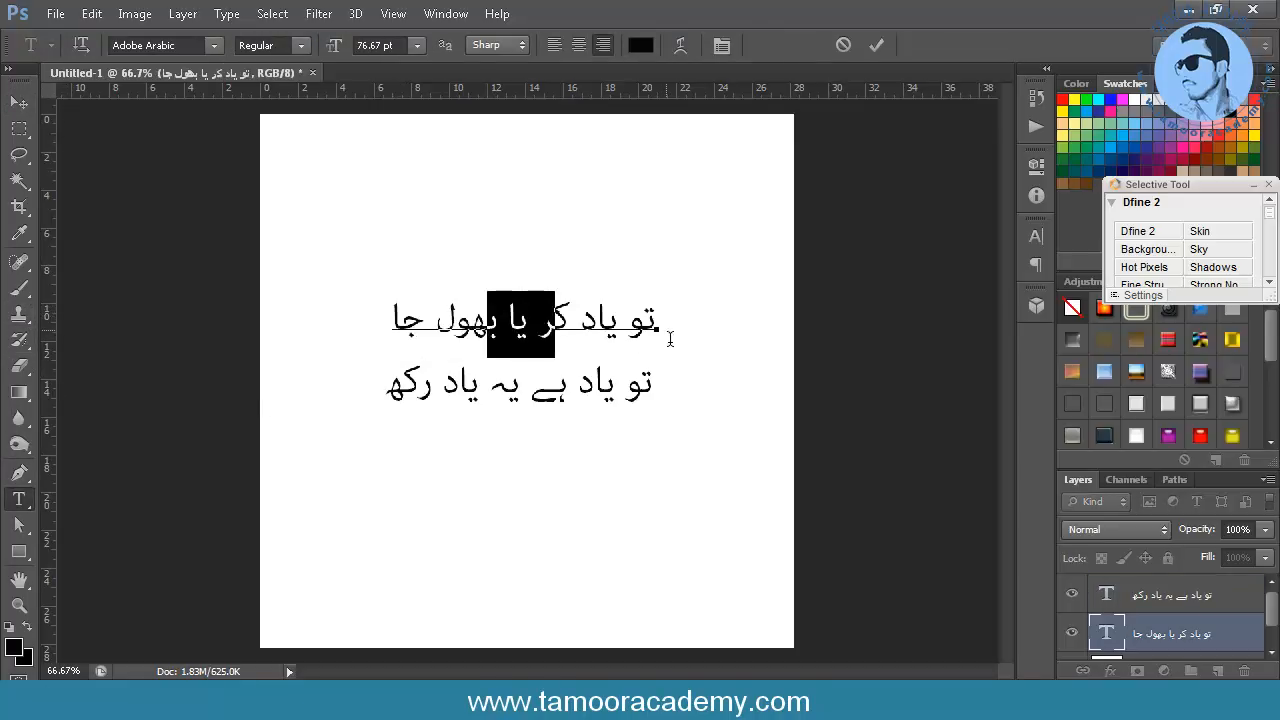
click(670, 339)
drag(392, 325, 662, 329)
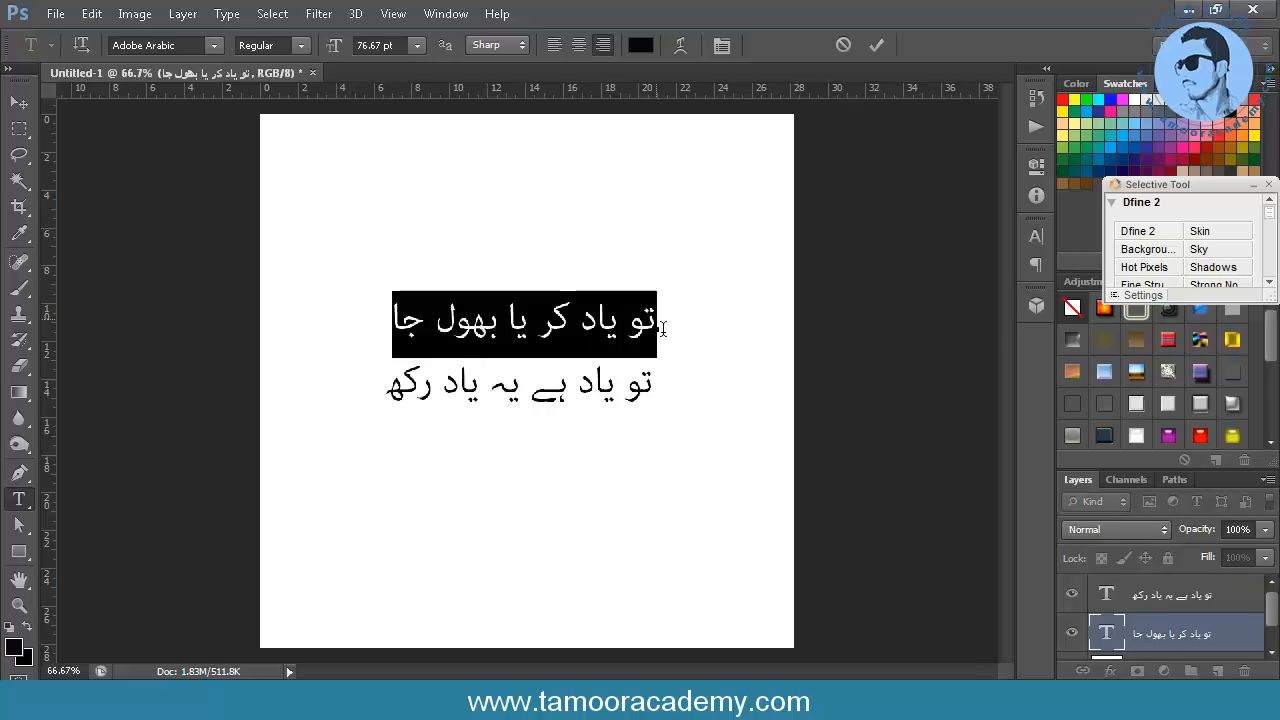
click(212, 42)
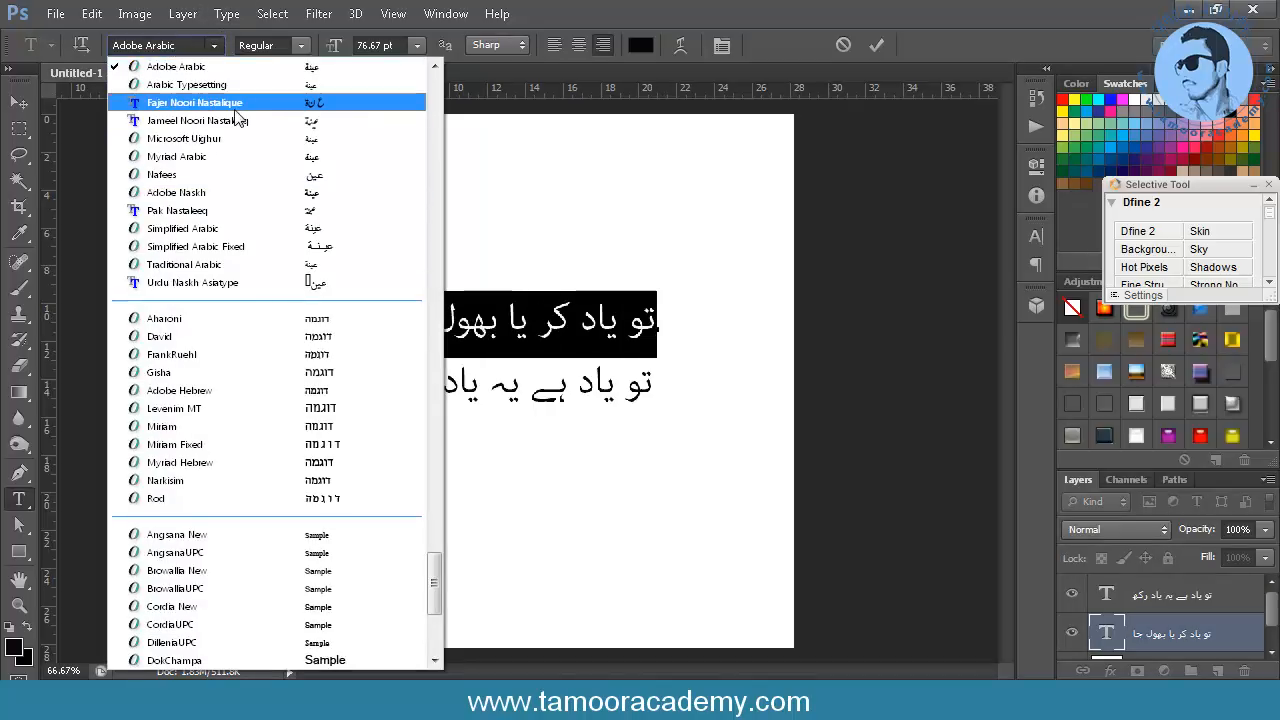
click(228, 120)
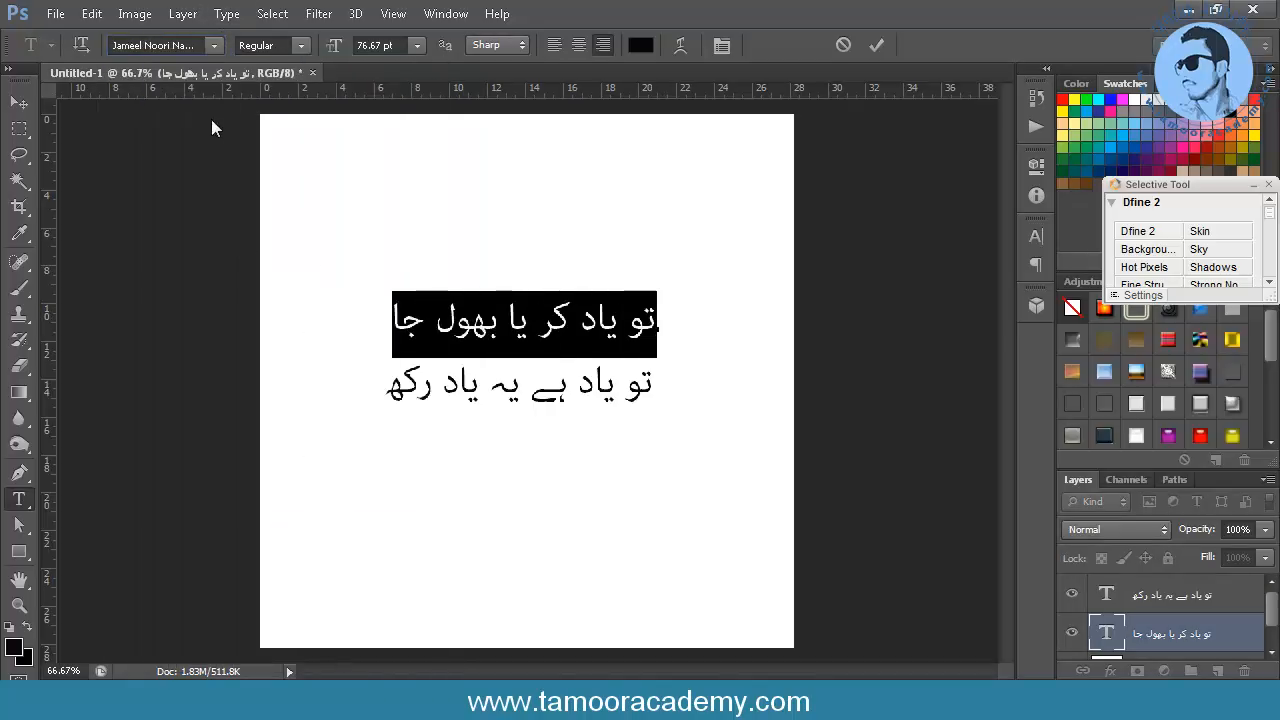
click(20, 104)
drag(528, 342, 528, 318)
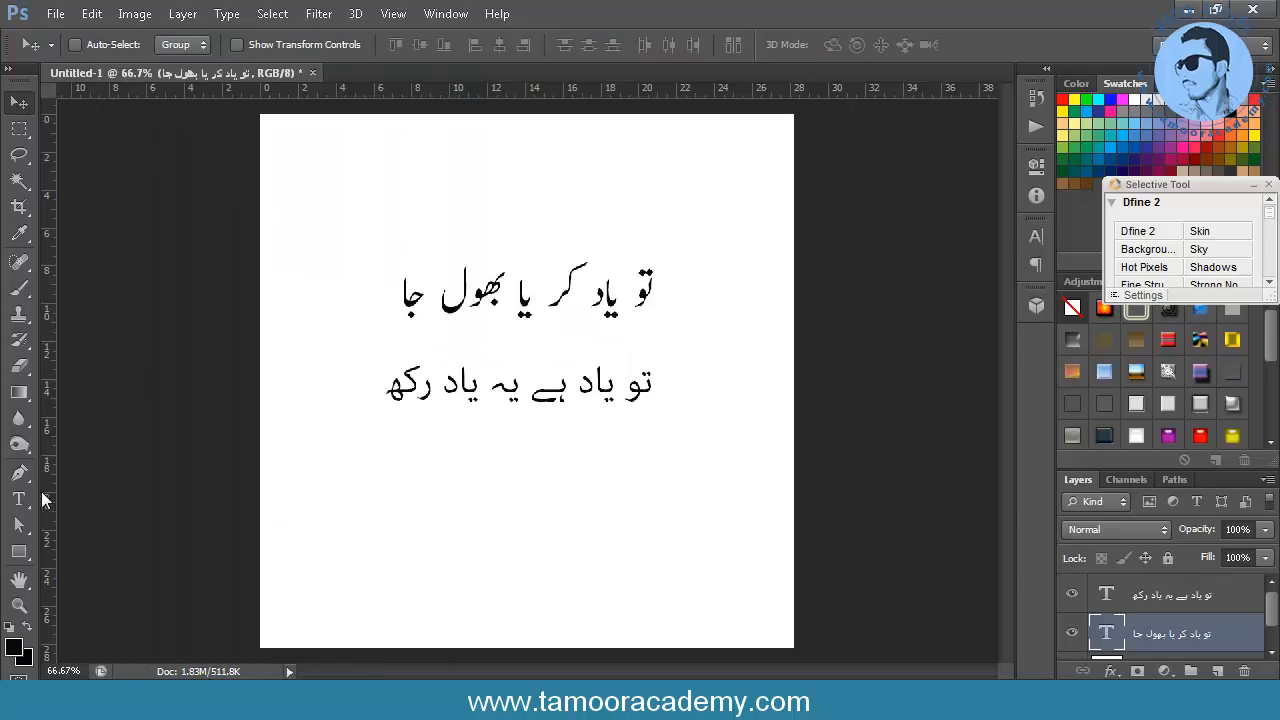
Set the second verse line's font to Jameel Noori Nastaleeq and move it about 0.5 cm right and 0.6 cm up.
click(20, 499)
drag(388, 398, 665, 396)
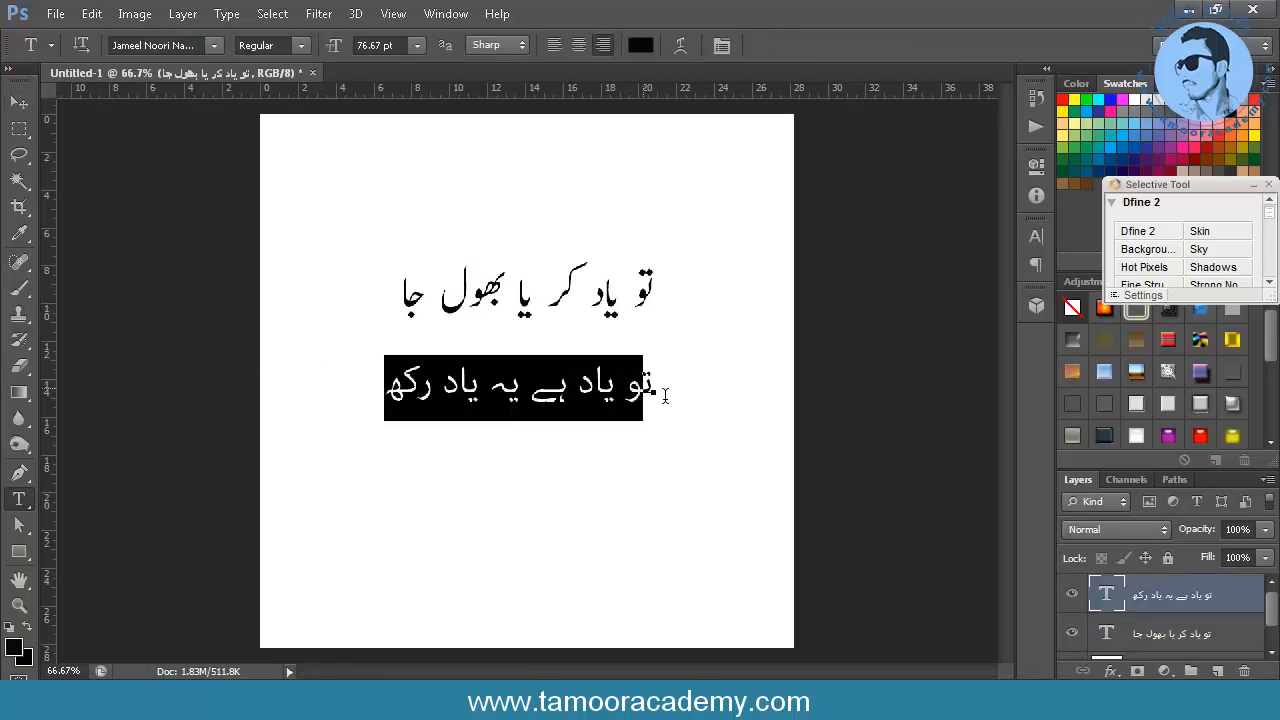
click(665, 396)
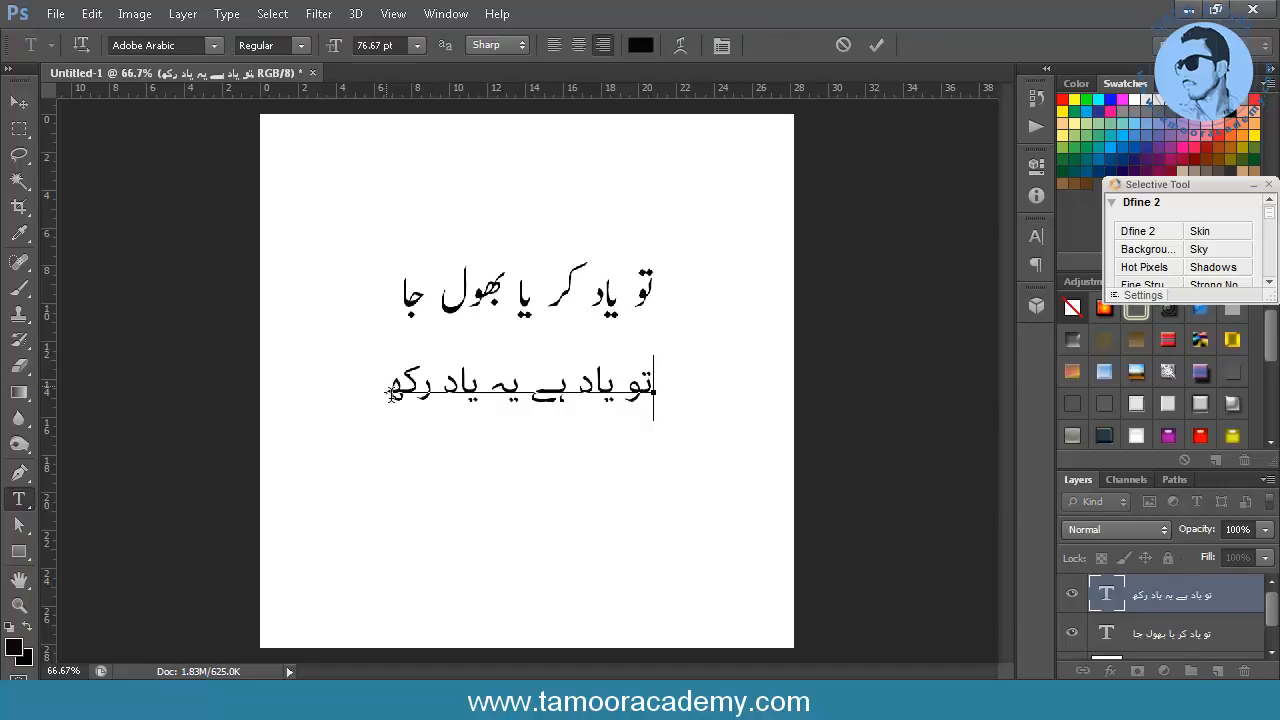
mouse_move(391, 393)
mouse_down()
mouse_move(660, 396)
mouse_move(384, 396)
mouse_up()
click(586, 337)
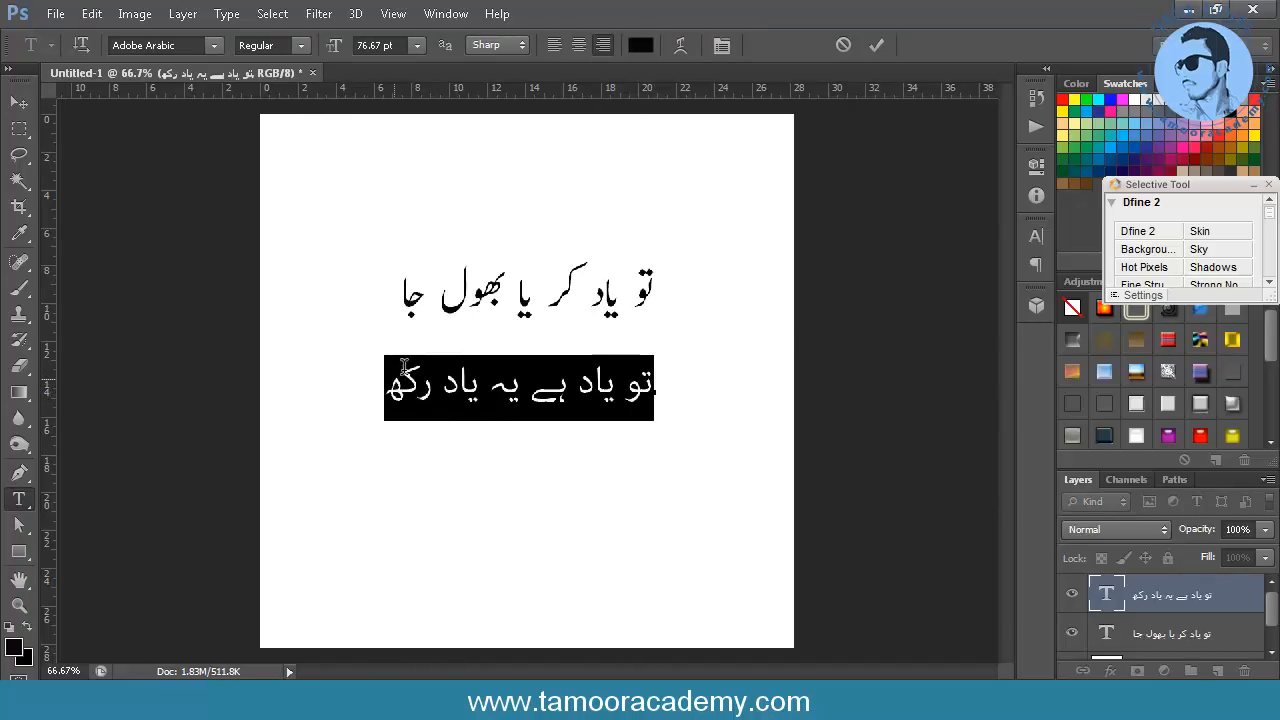
click(214, 45)
click(205, 120)
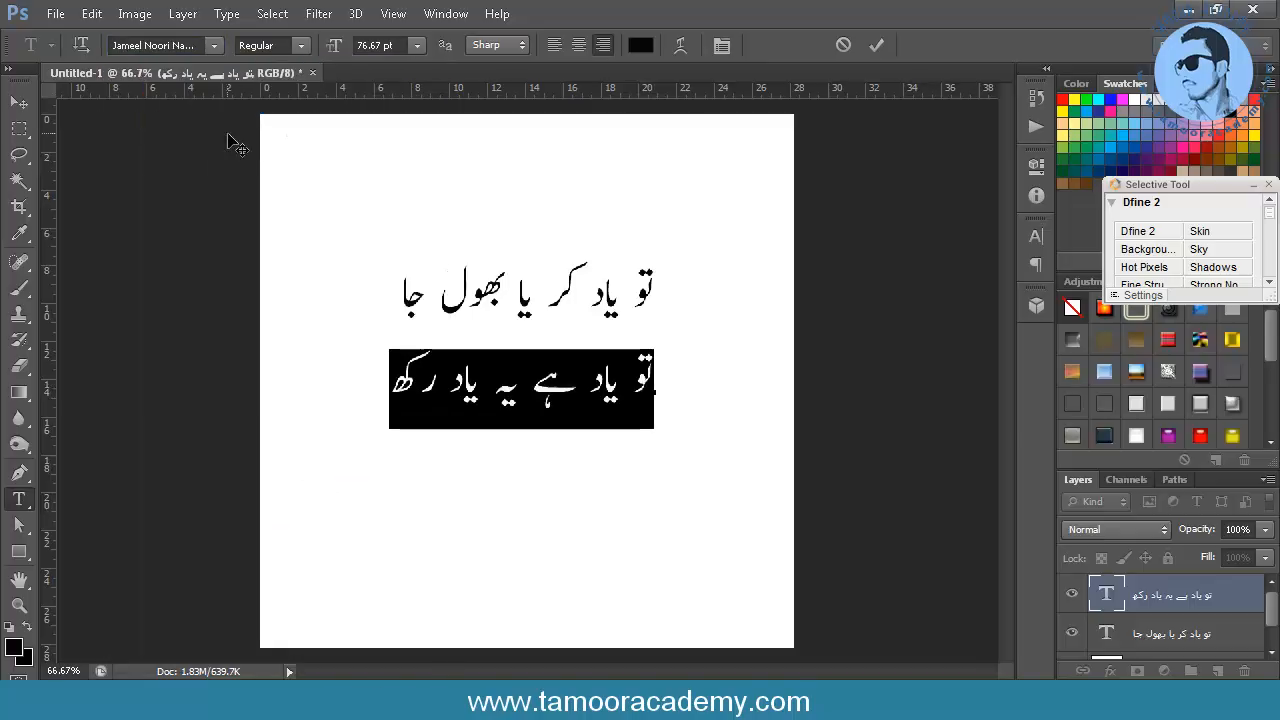
click(19, 102)
drag(534, 398, 543, 388)
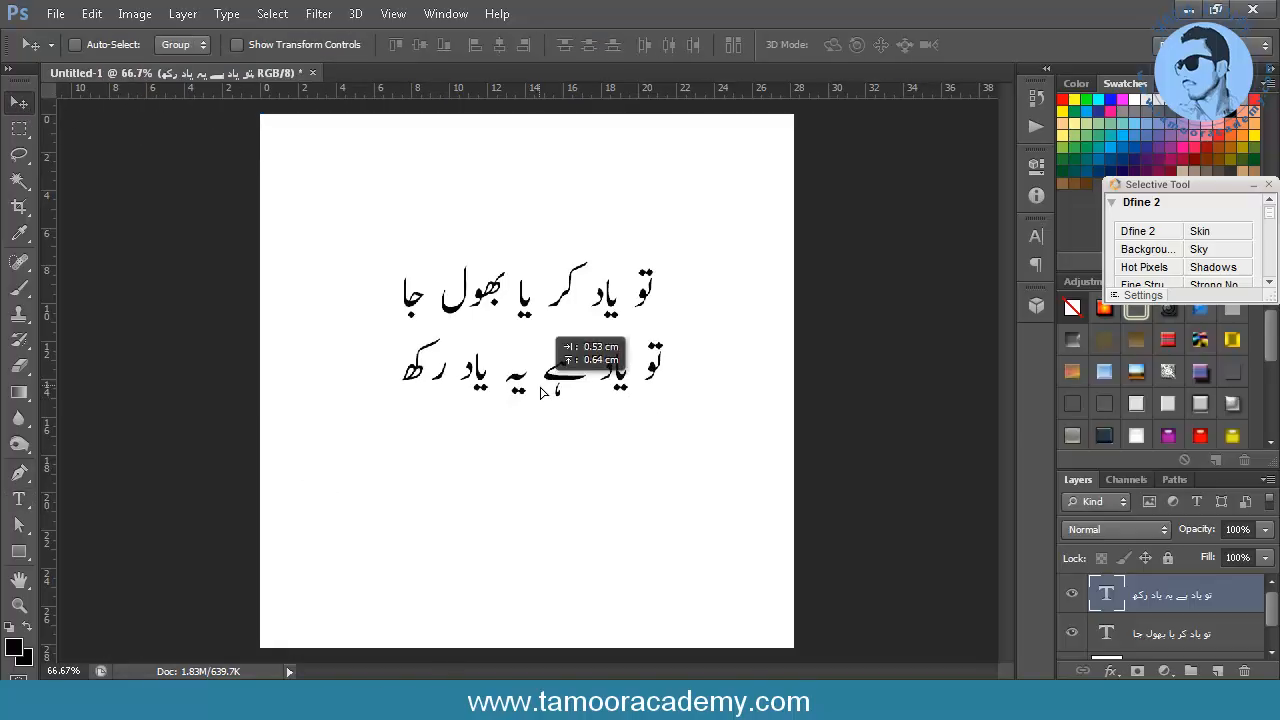
Fill the Background layer with a dark blue swatch colour.
right_click(628, 496)
click(643, 511)
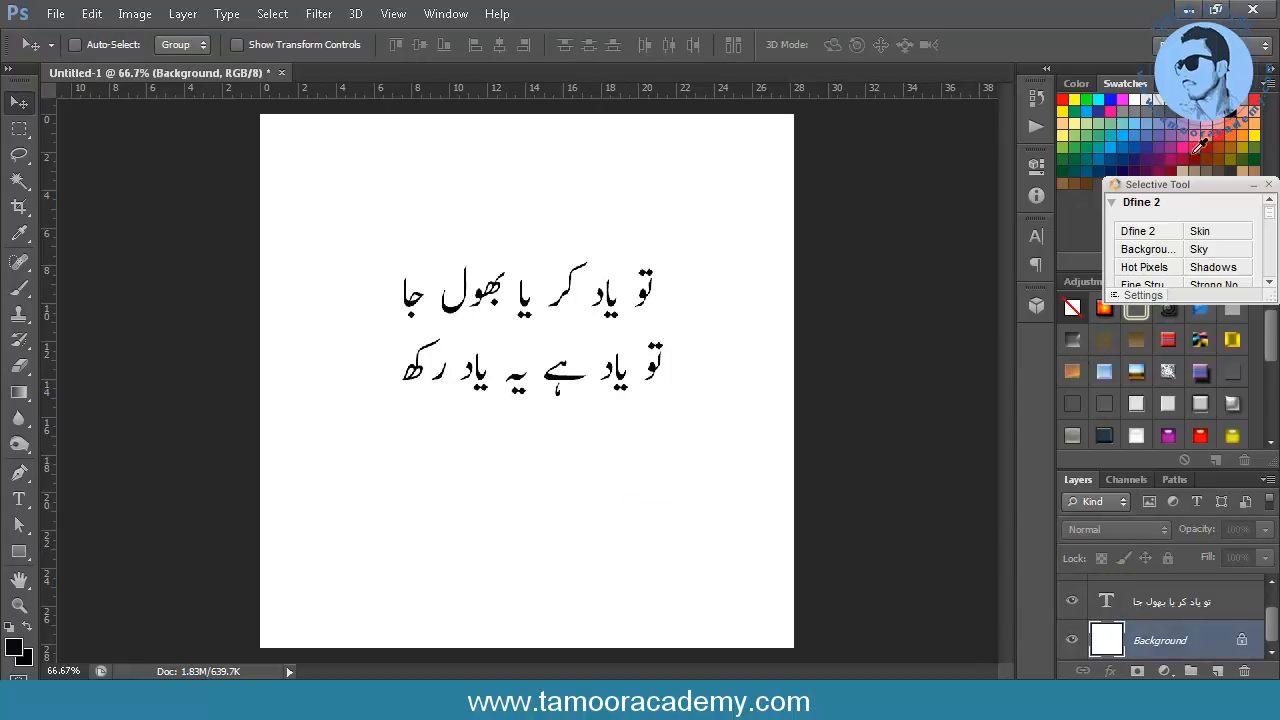
click(1143, 163)
key(alt+BackSpace)
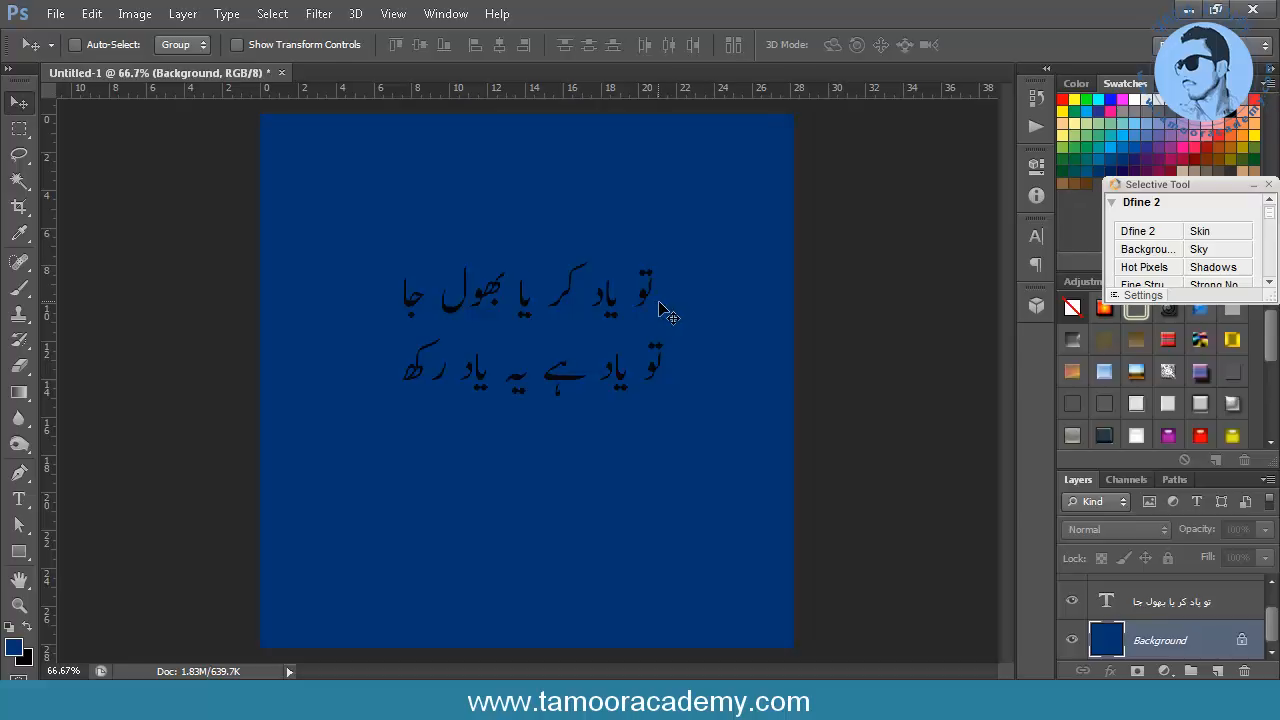
Colour the first verse line white and move it further up the canvas.
key(t)
drag(411, 305, 657, 285)
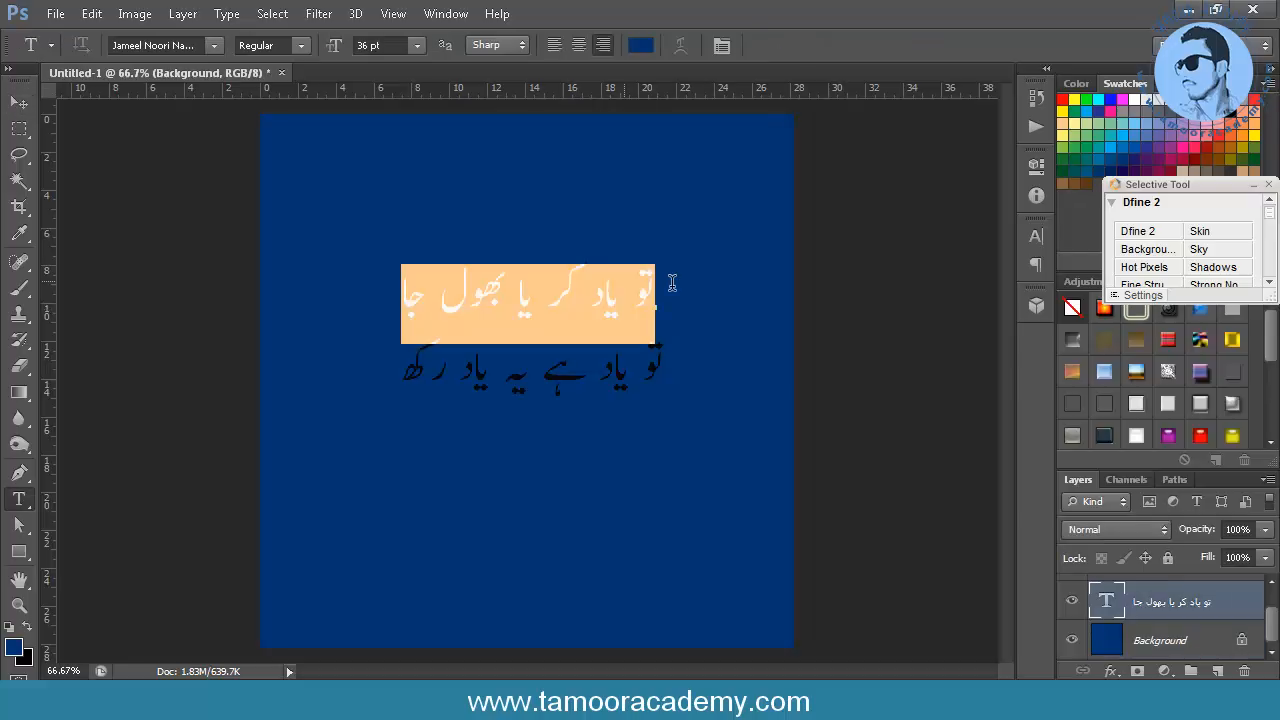
click(645, 46)
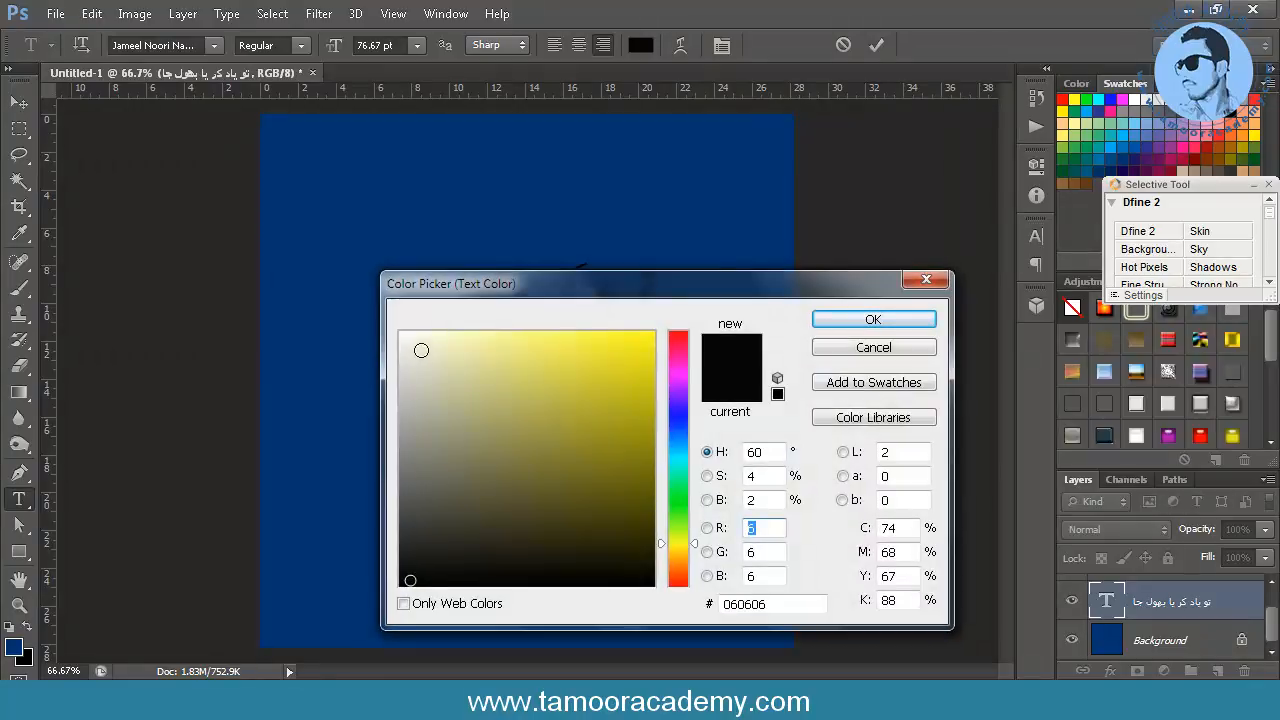
drag(421, 350, 398, 330)
click(873, 319)
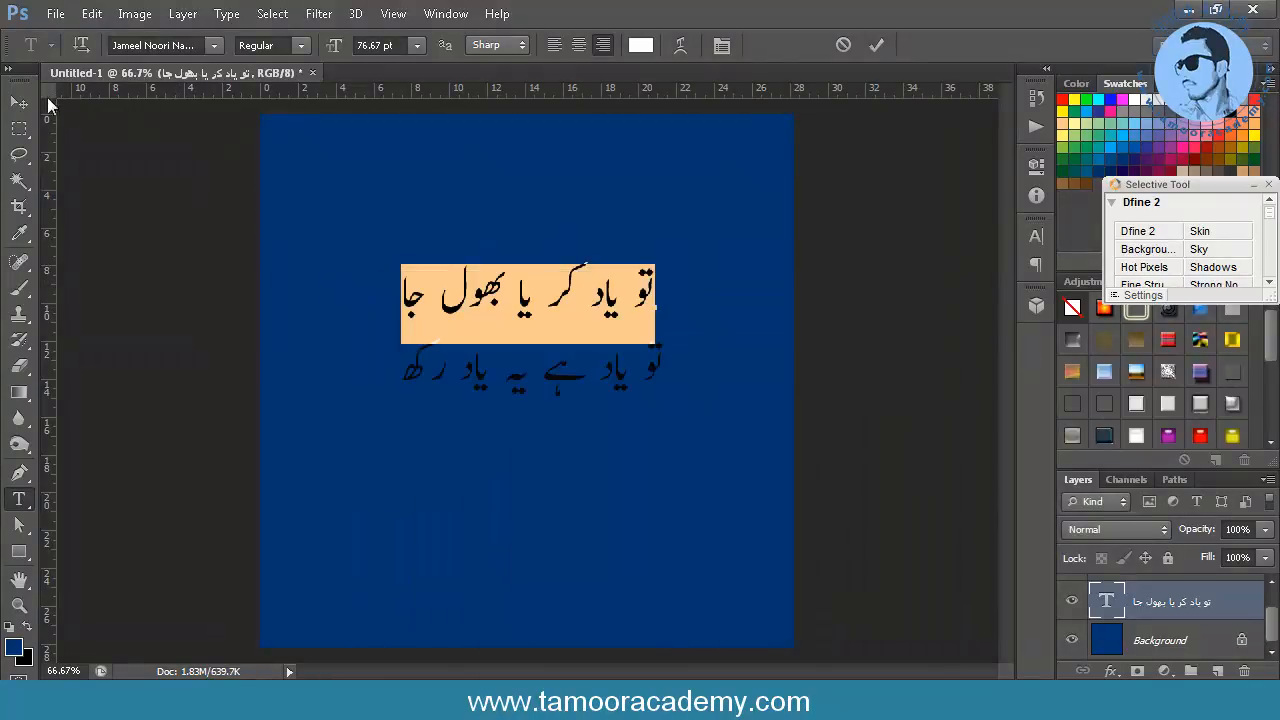
click(19, 103)
drag(538, 281, 542, 244)
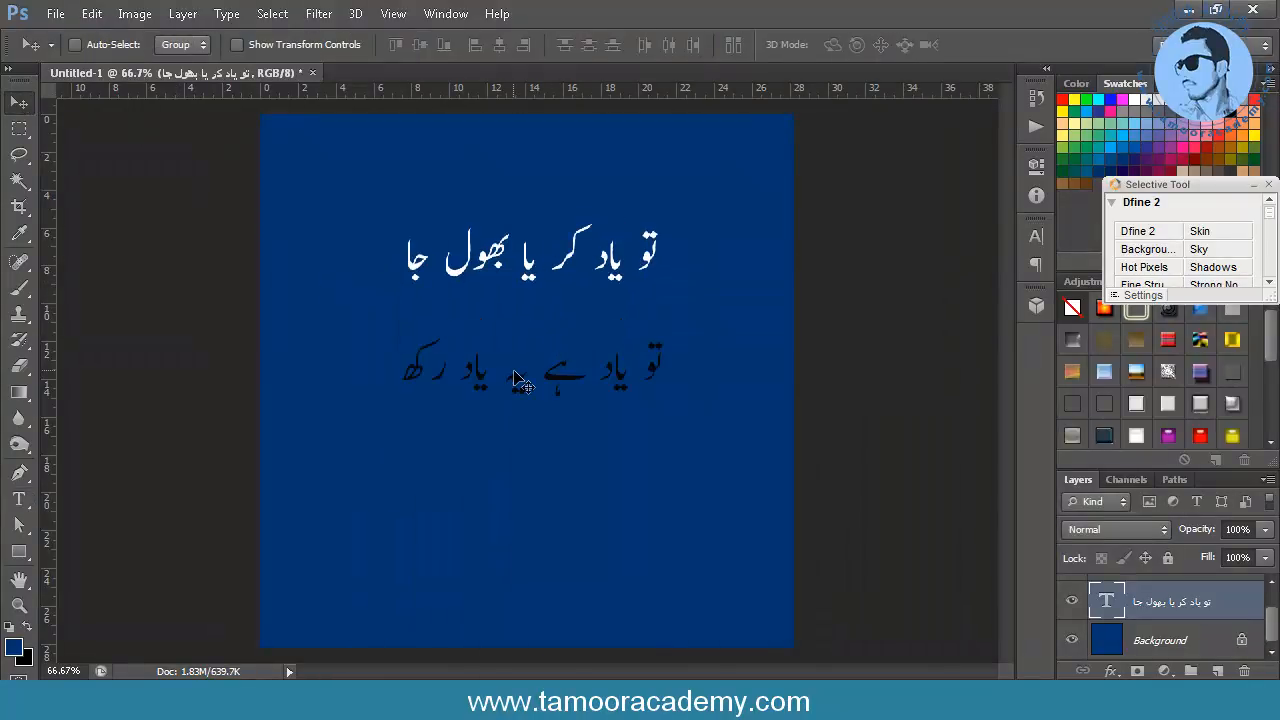
Colour the second verse line white (ffffff) and move it up close beneath the first line.
key(t)
drag(410, 385, 674, 366)
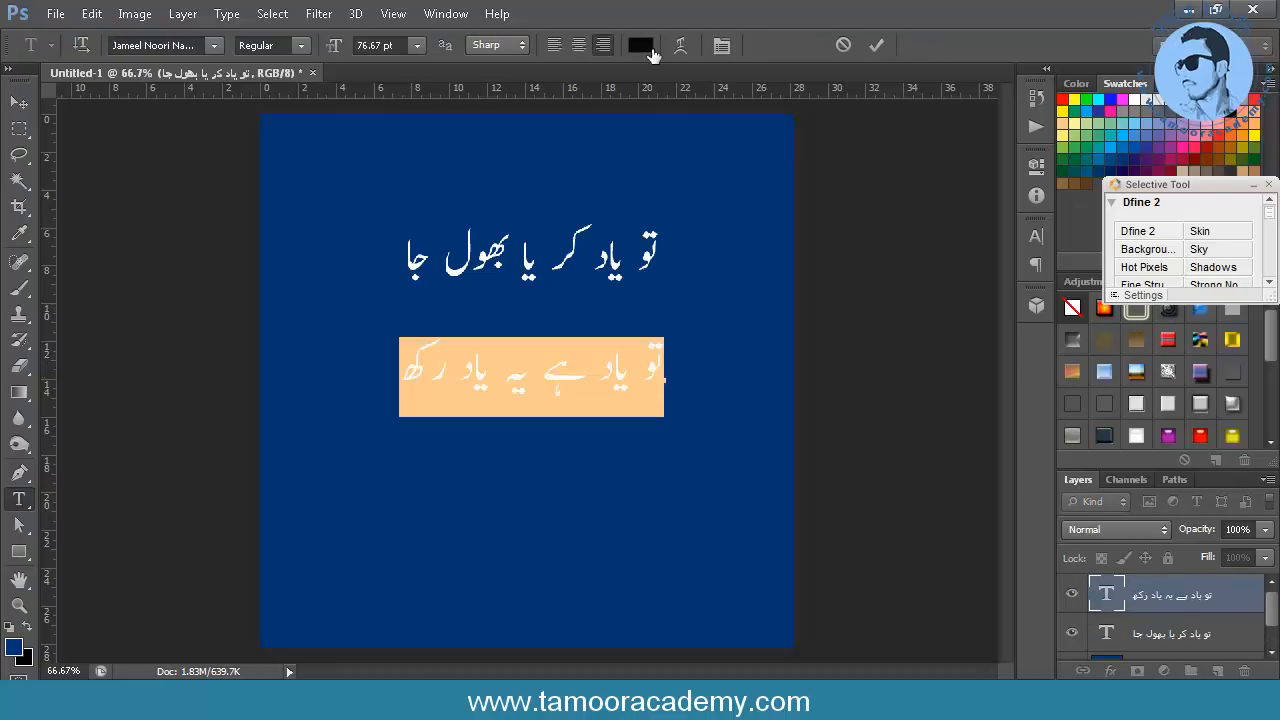
click(641, 45)
drag(435, 351, 405, 334)
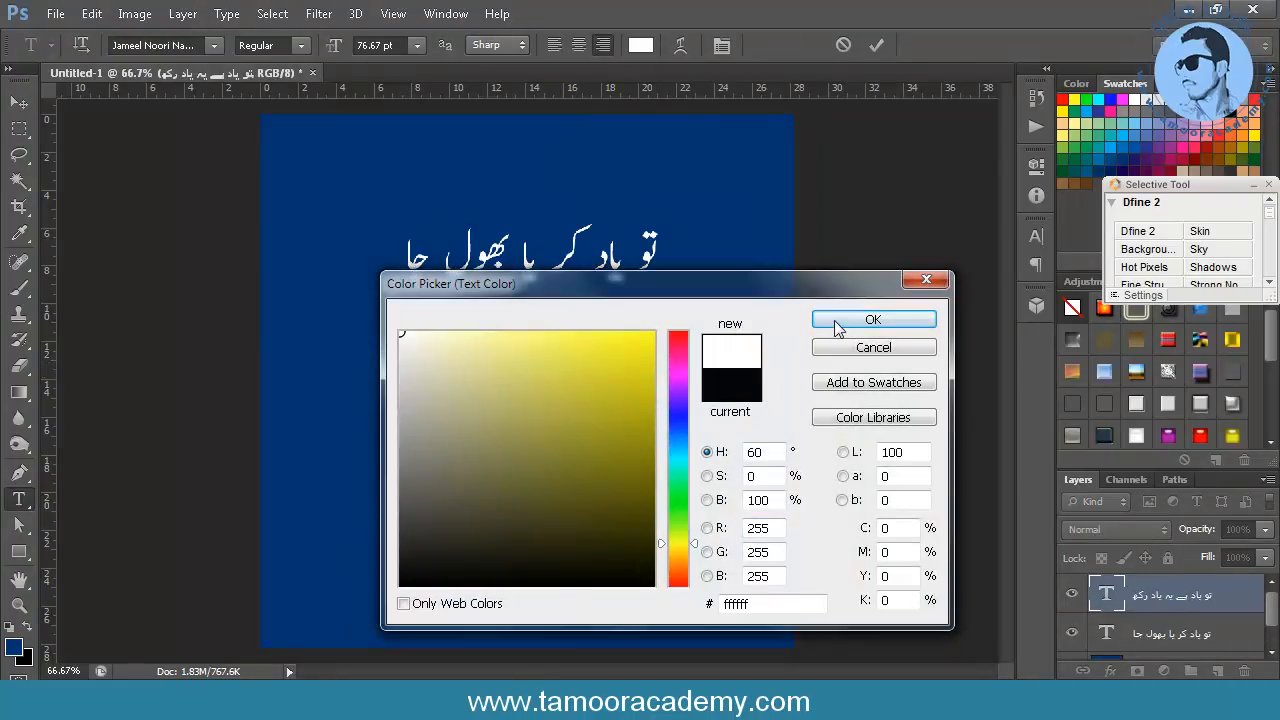
click(845, 319)
click(18, 102)
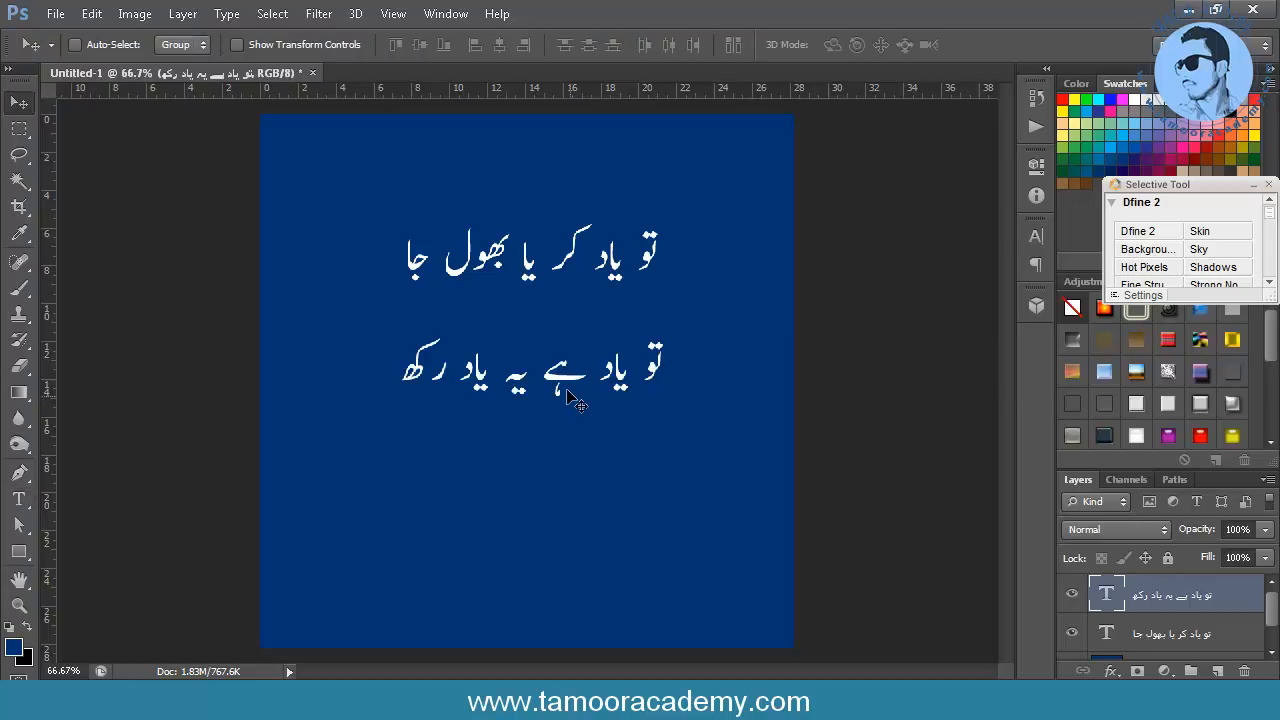
drag(568, 398, 557, 350)
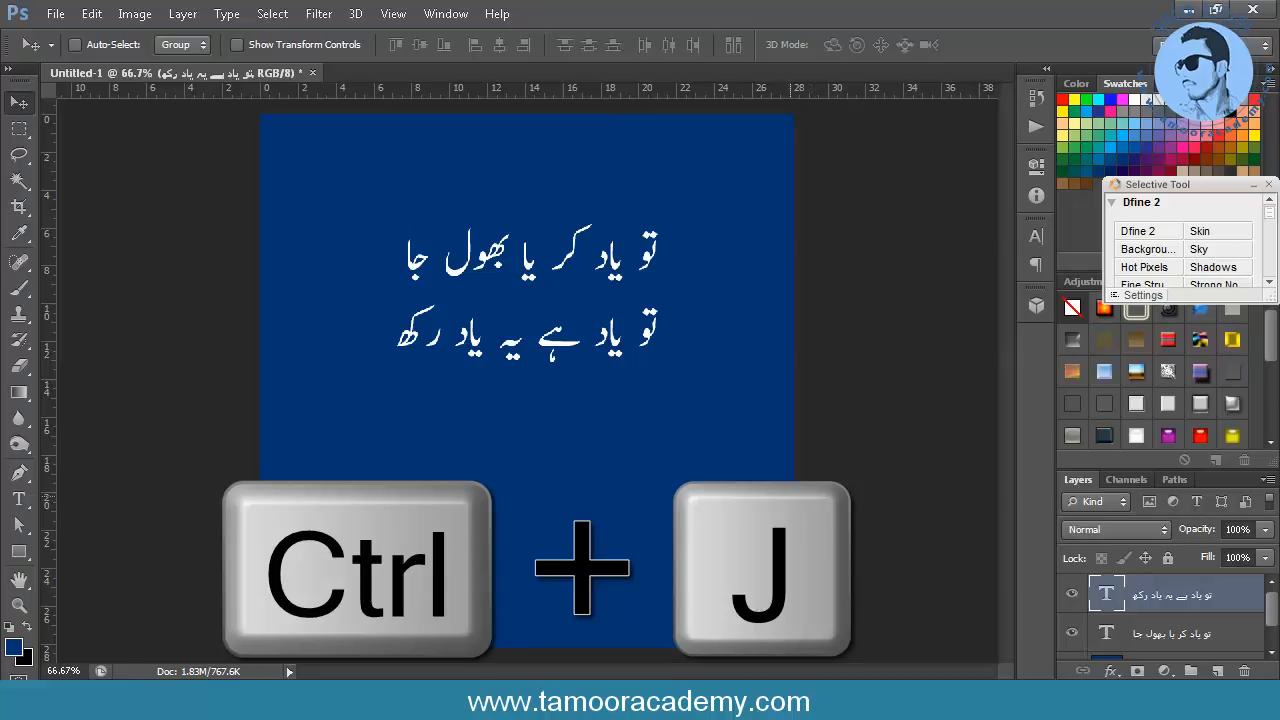
Highlight the second occurrence of the word یاد in the second verse line in yellow.
key(t)
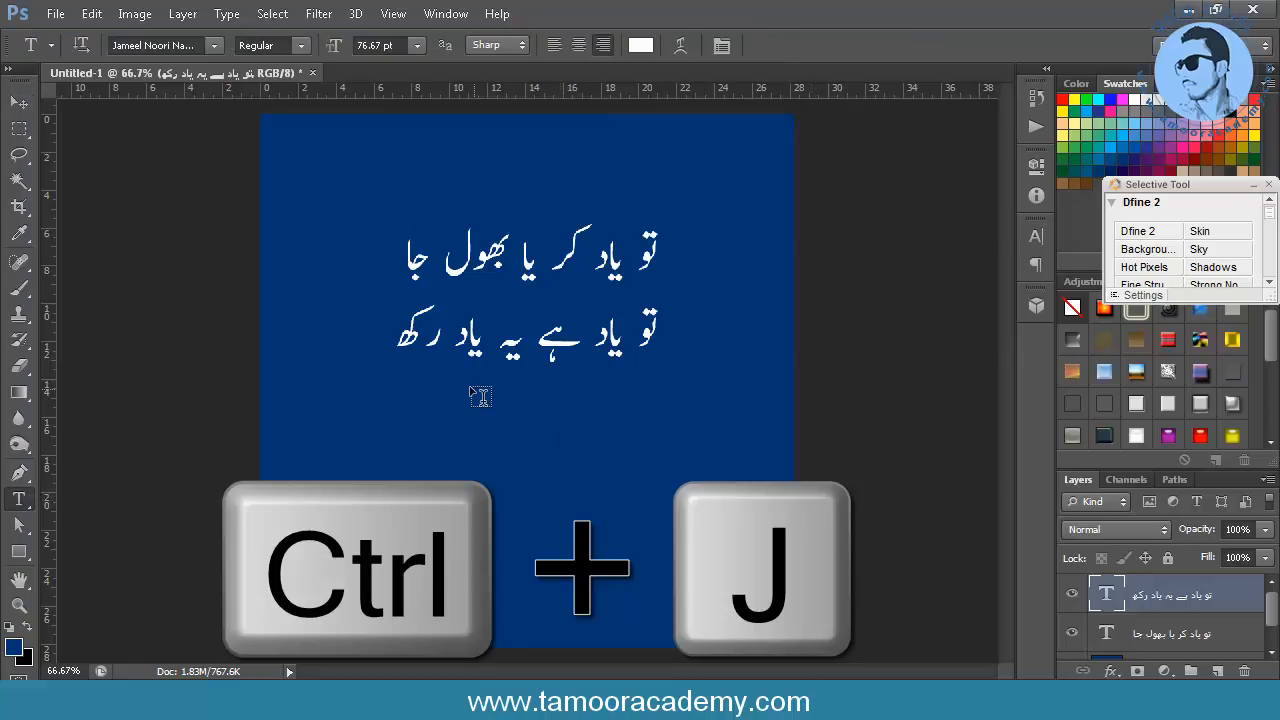
drag(454, 350, 484, 352)
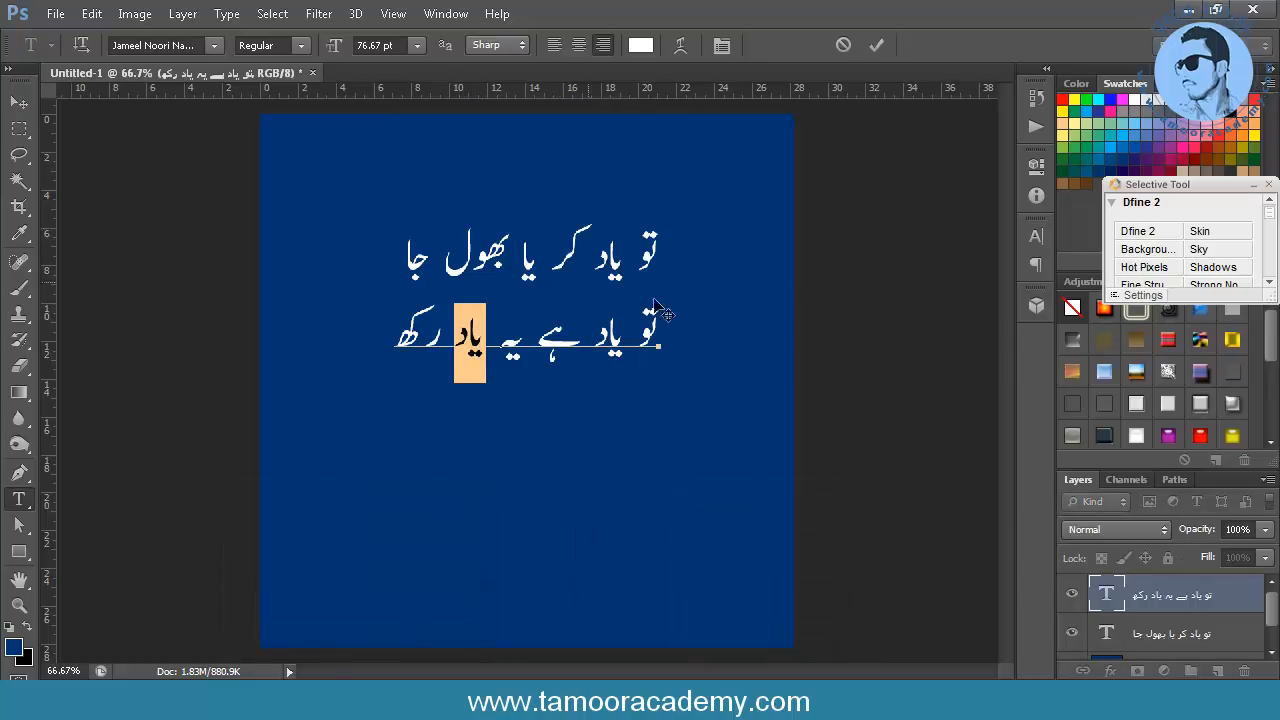
click(1074, 100)
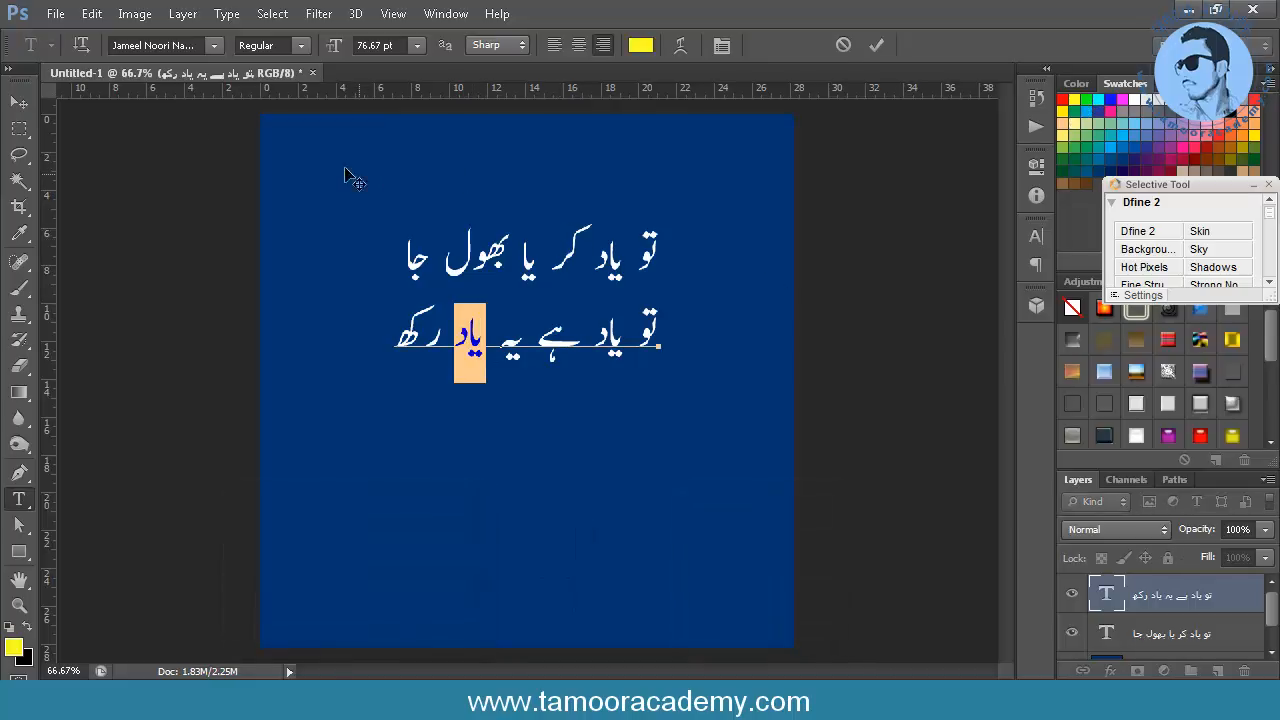
click(19, 103)
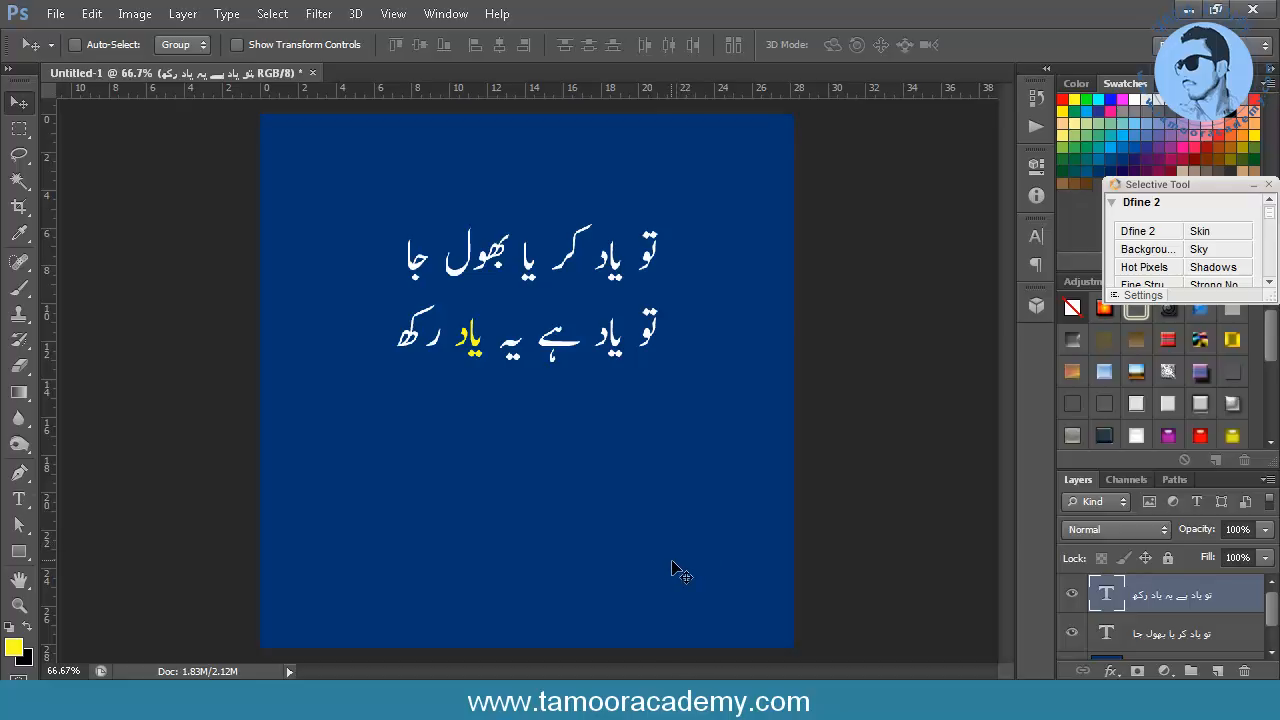
Switch to the browser and look through the Urdu poetry image results to examine how their verse text is styled.
click(400, 700)
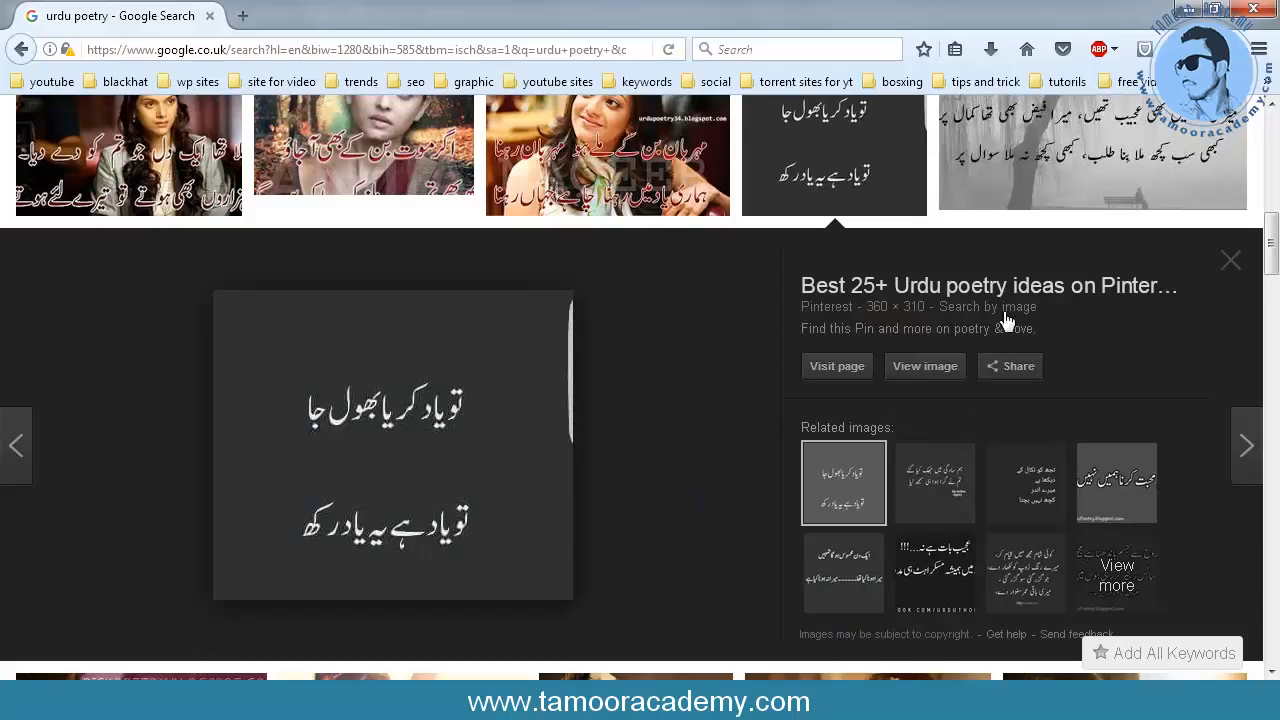
click(1231, 260)
scroll(735, 375, up, 5)
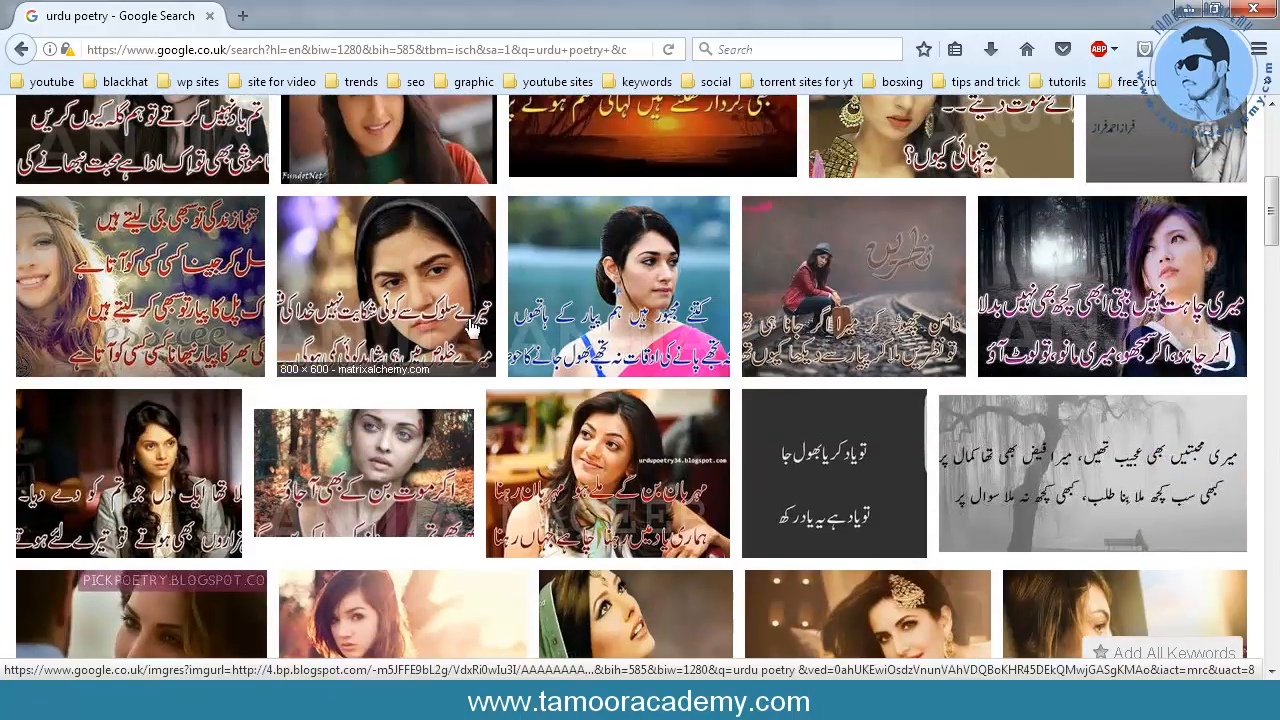
click(418, 330)
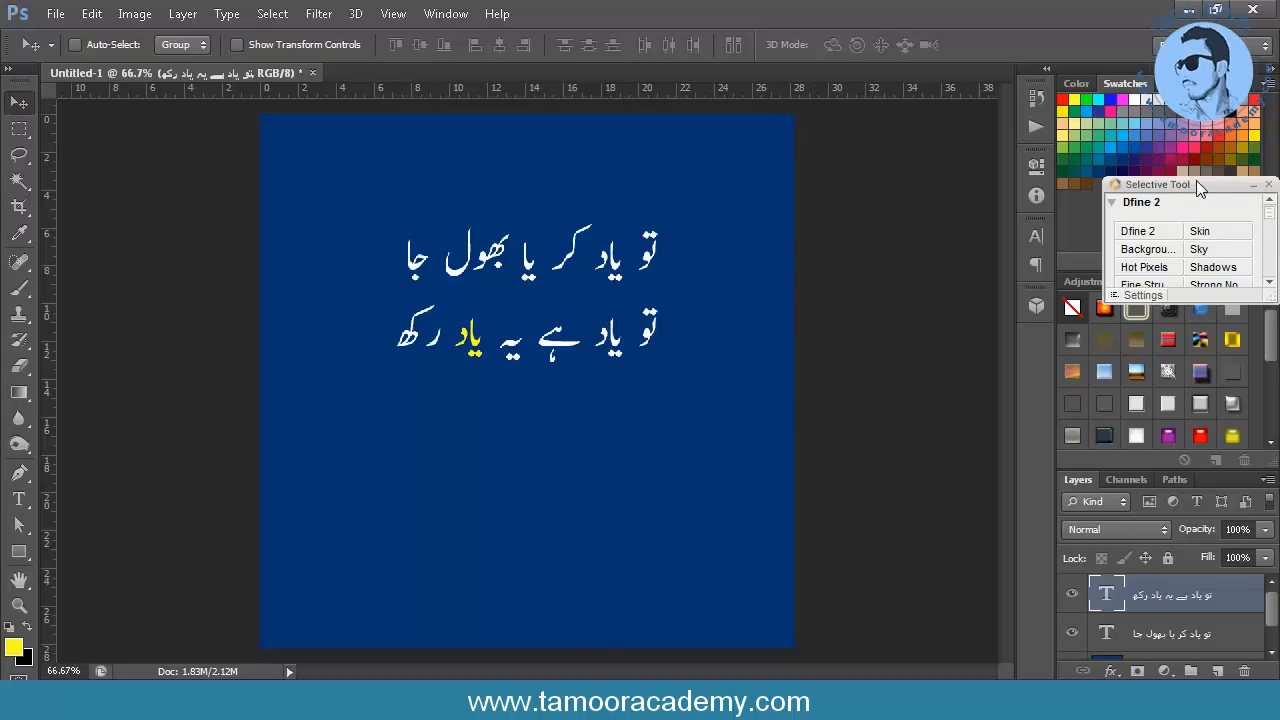
Try several preset layer styles on the first verse line, including dark bevelled, pale blue, red glow and green glow looks.
drag(1196, 184, 1194, 104)
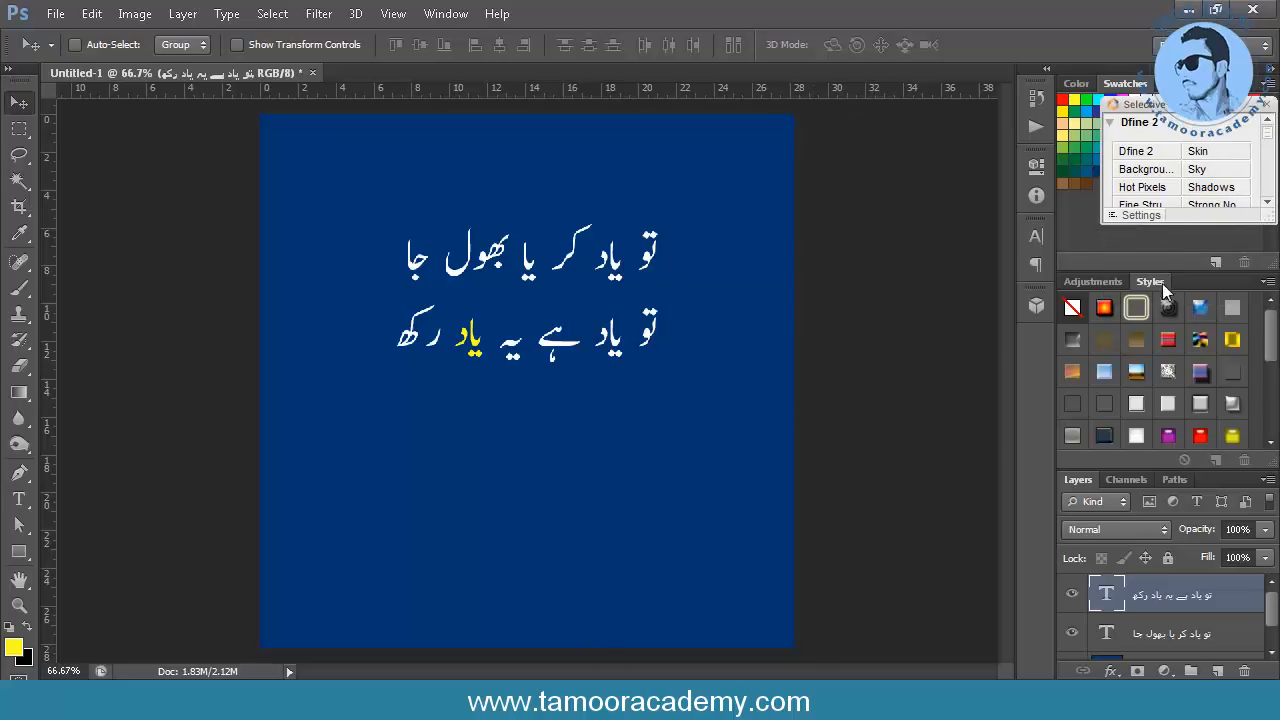
right_click(646, 262)
click(765, 272)
click(1105, 309)
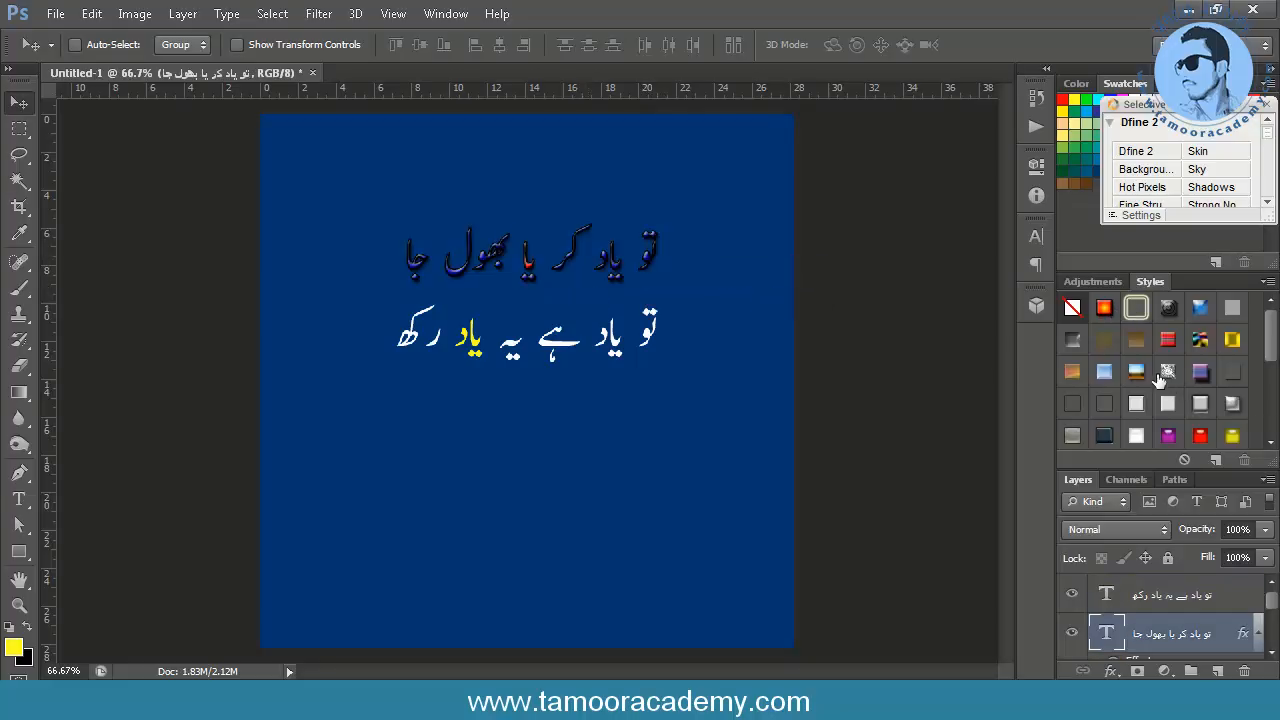
click(1196, 342)
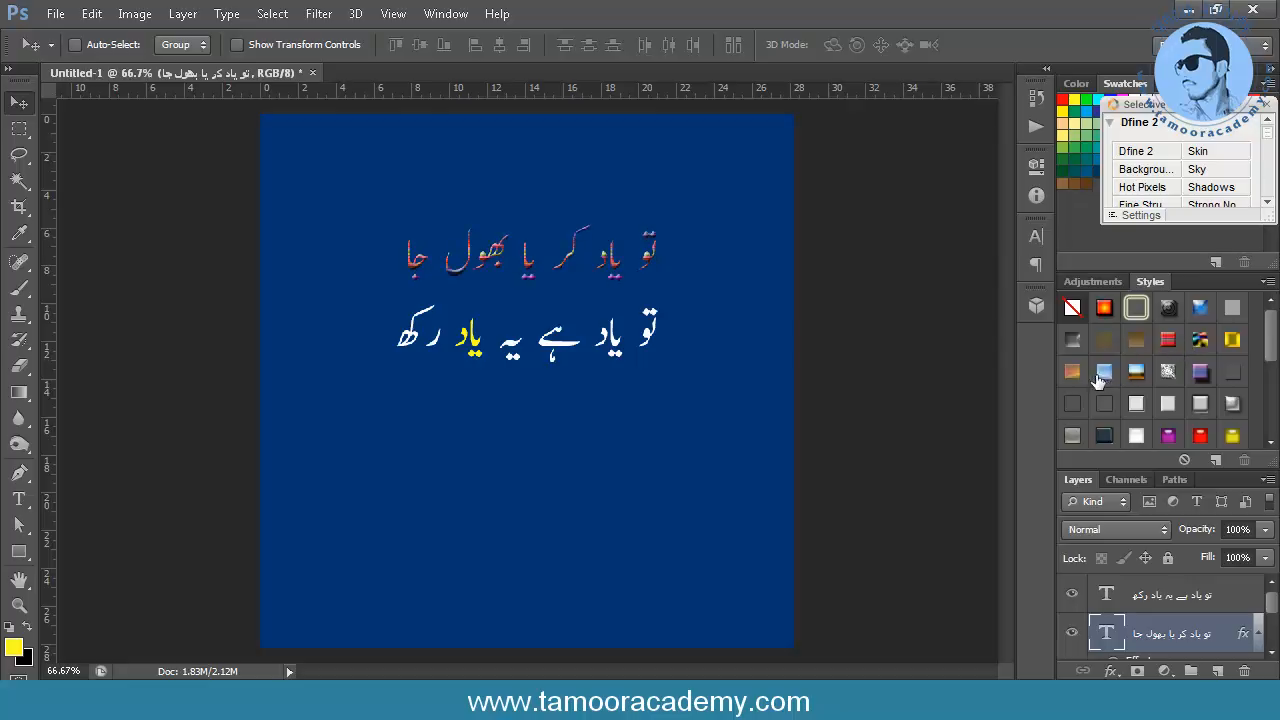
click(1105, 376)
click(1134, 398)
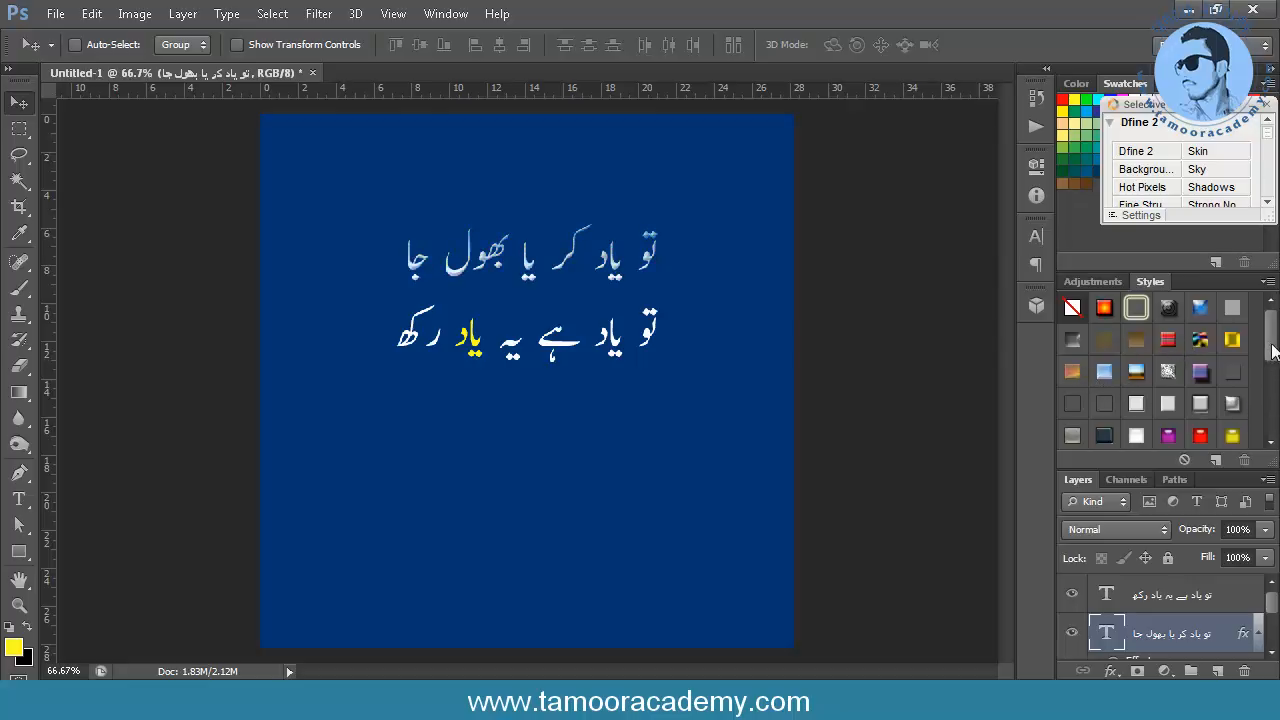
scroll(1268, 380, down, 2)
click(1205, 402)
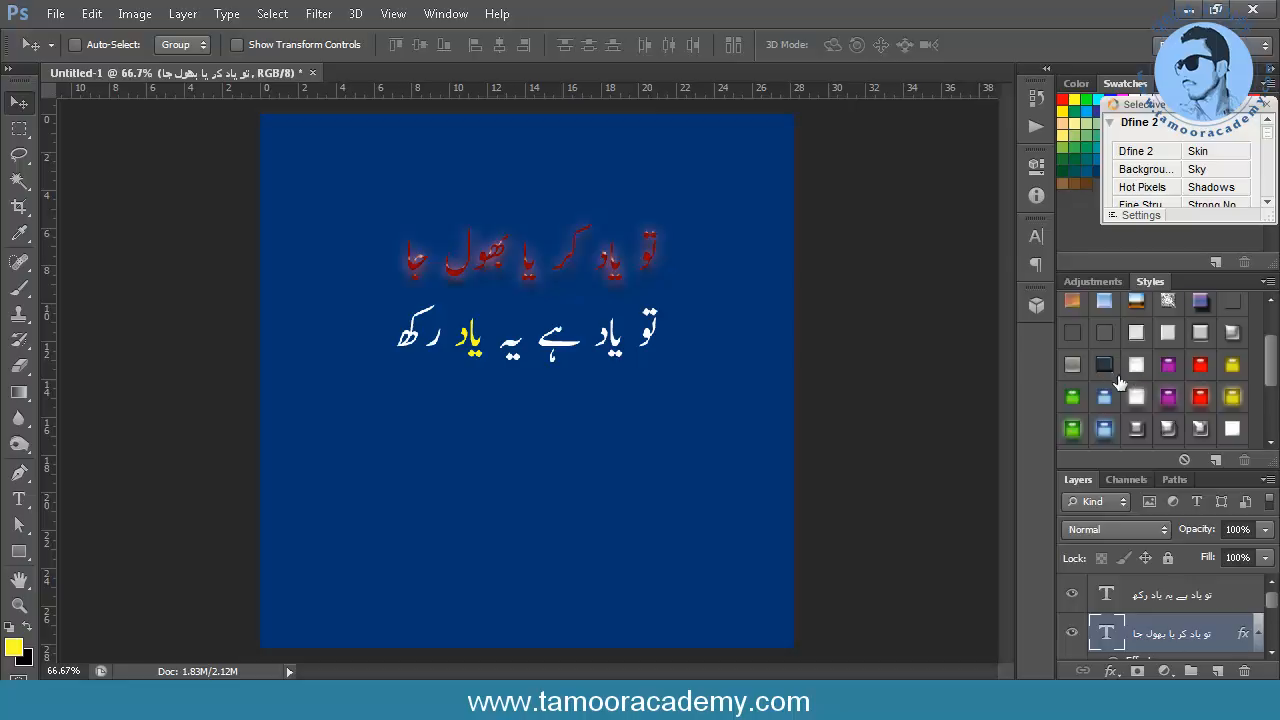
click(1168, 366)
click(1202, 372)
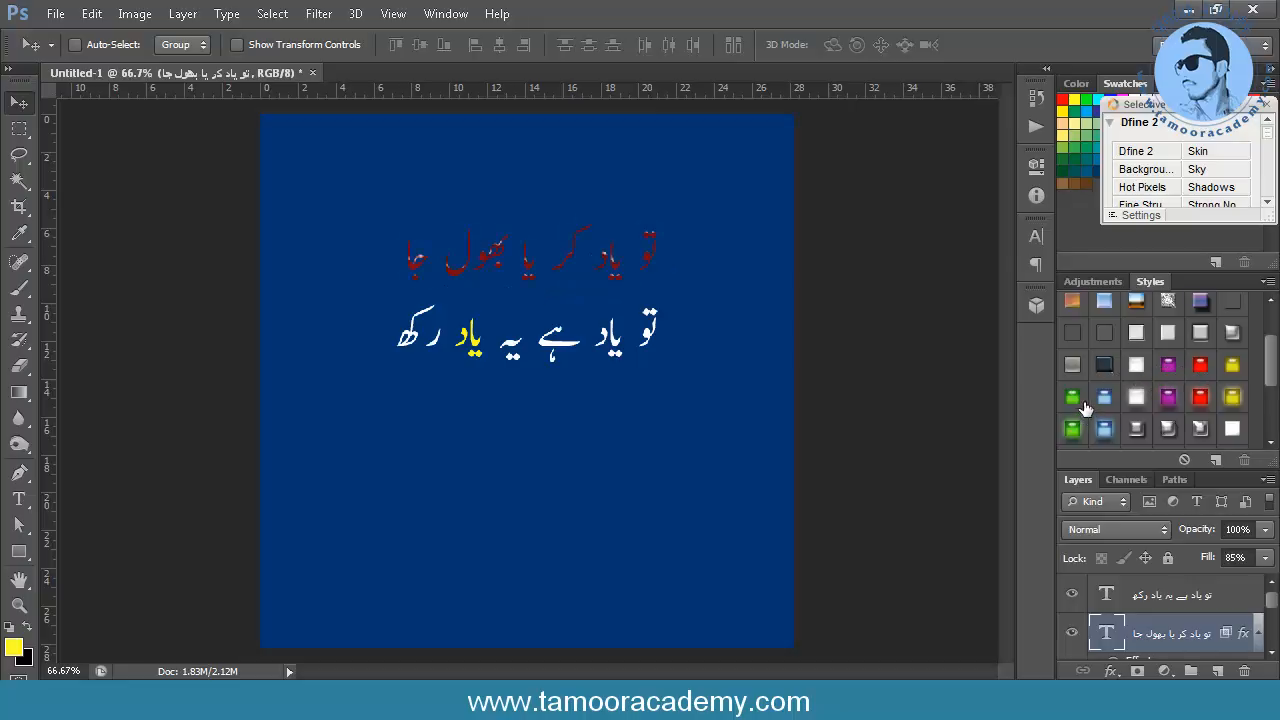
click(1076, 400)
click(1132, 434)
click(1078, 432)
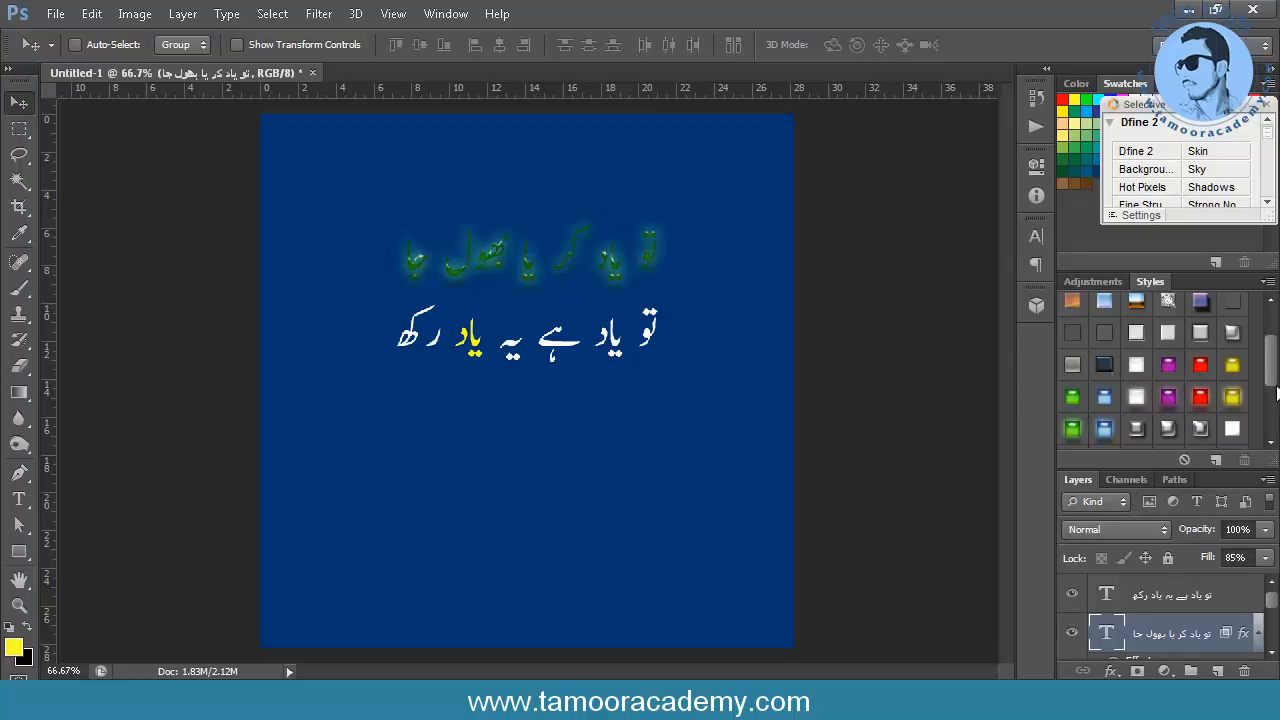
Try the yellow, red and blue frame presets and a fading preset on the first verse line, and clear its style.
scroll(1276, 393, down, 3)
click(1198, 392)
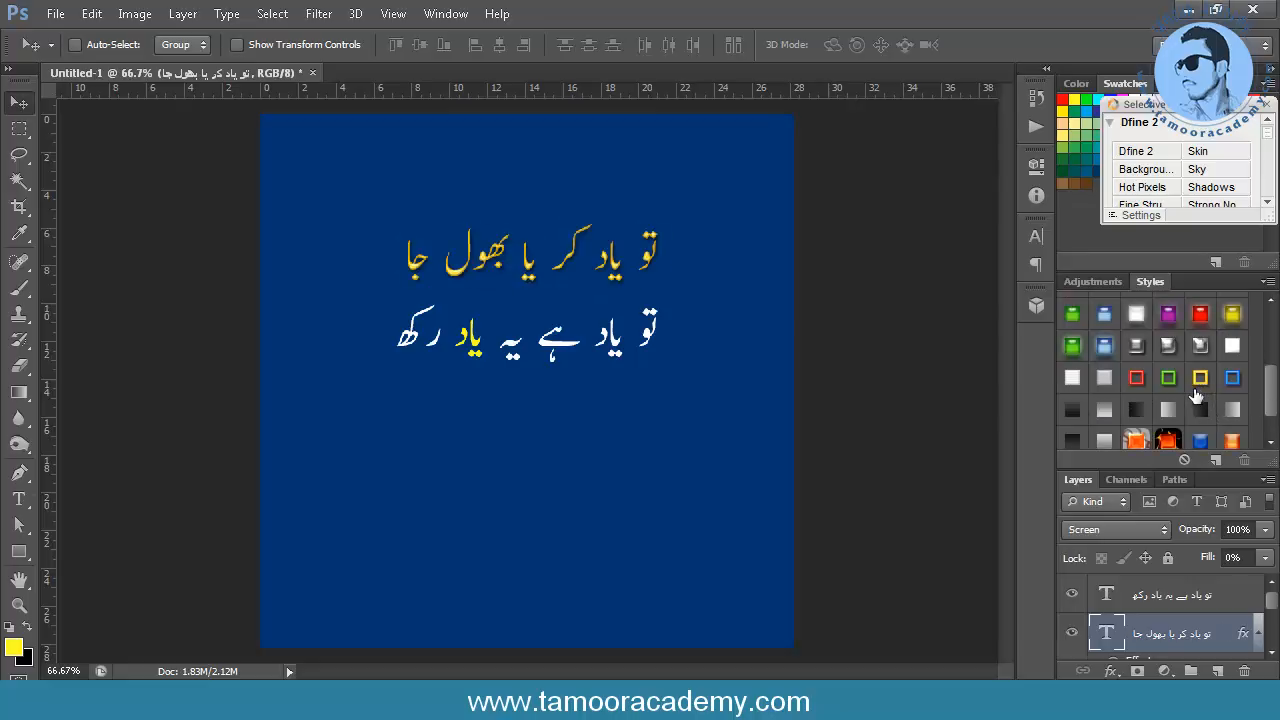
click(1144, 381)
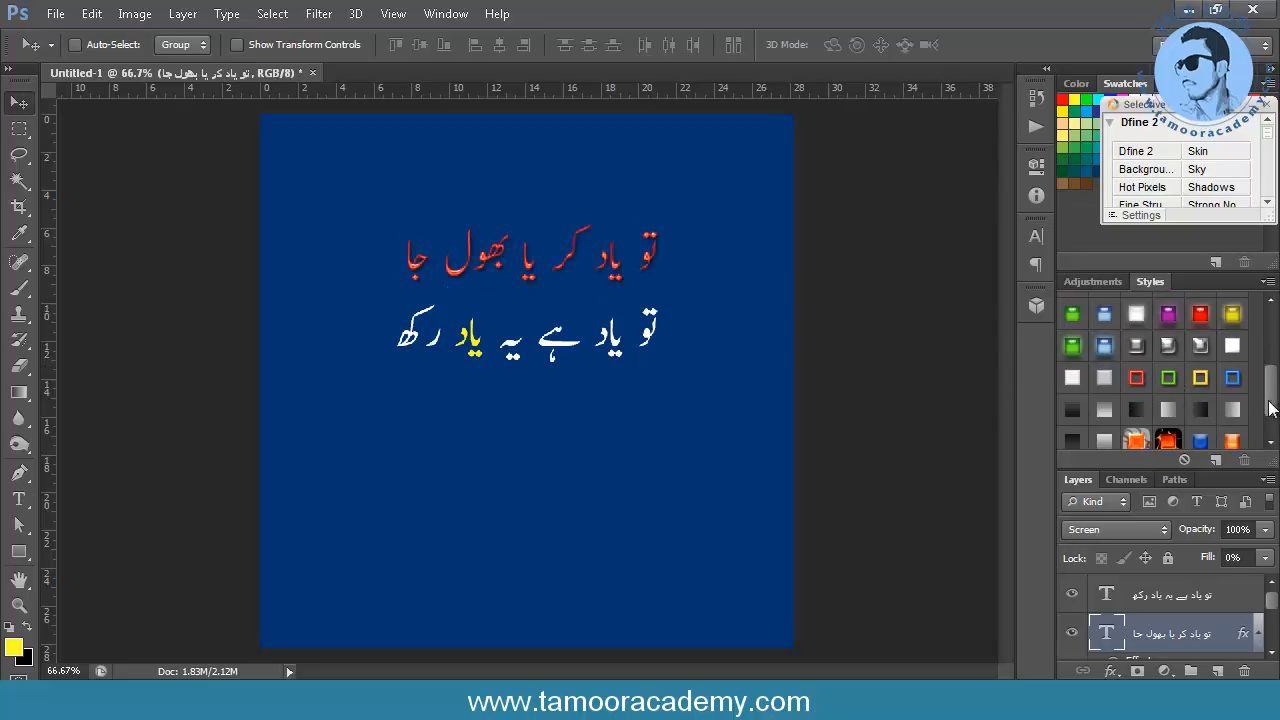
click(1239, 384)
drag(1268, 400, 1272, 333)
click(1178, 374)
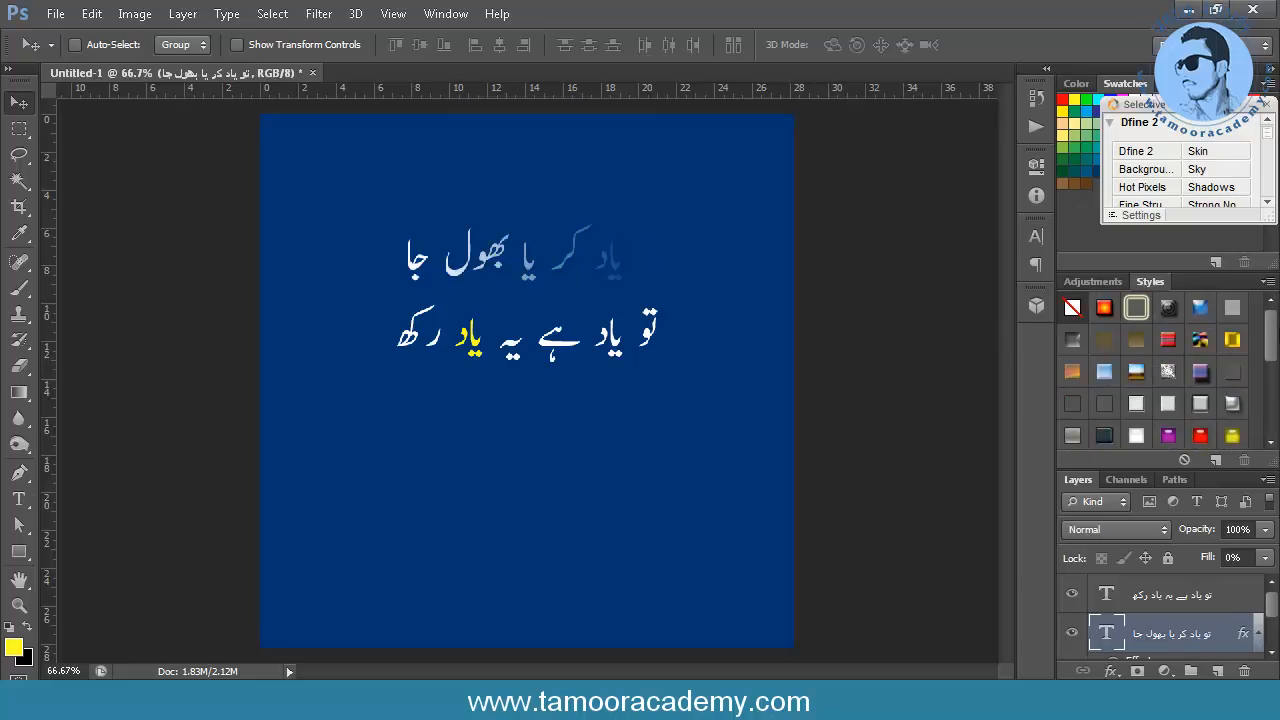
click(1076, 309)
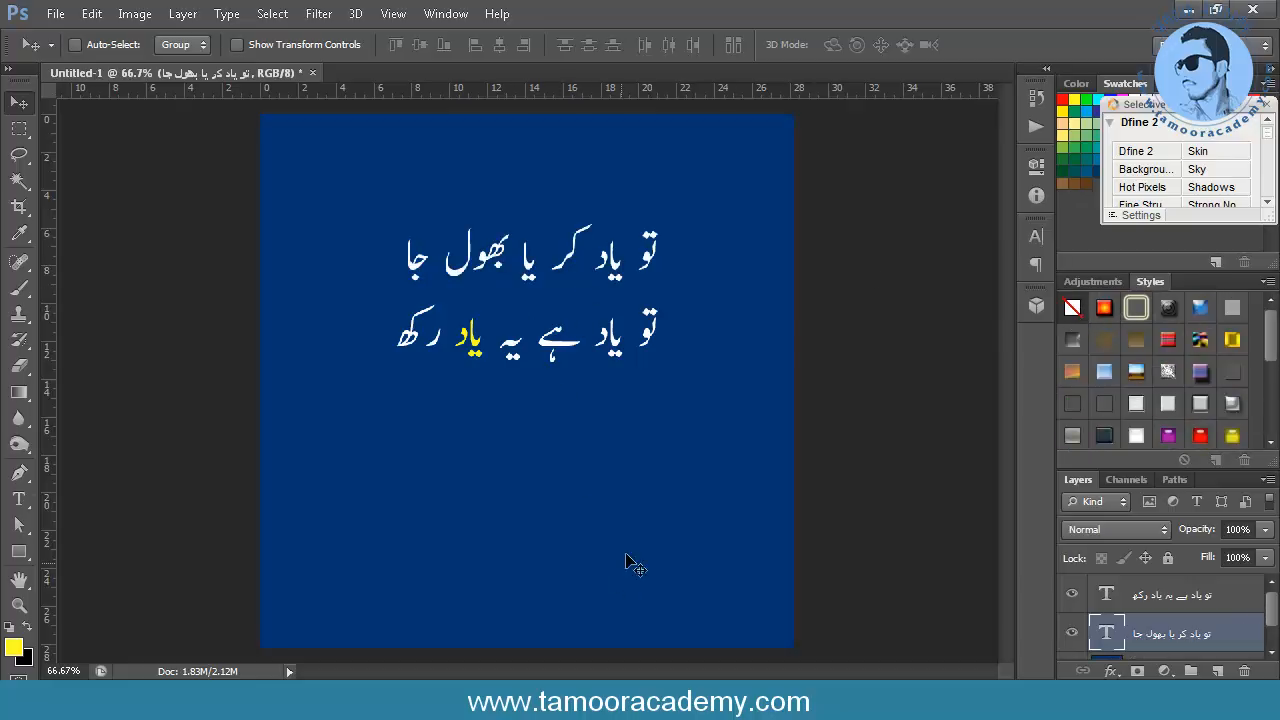
Switch to the browser, close the enlarged poetry picture and run an image search for "sad boys".
click(498, 700)
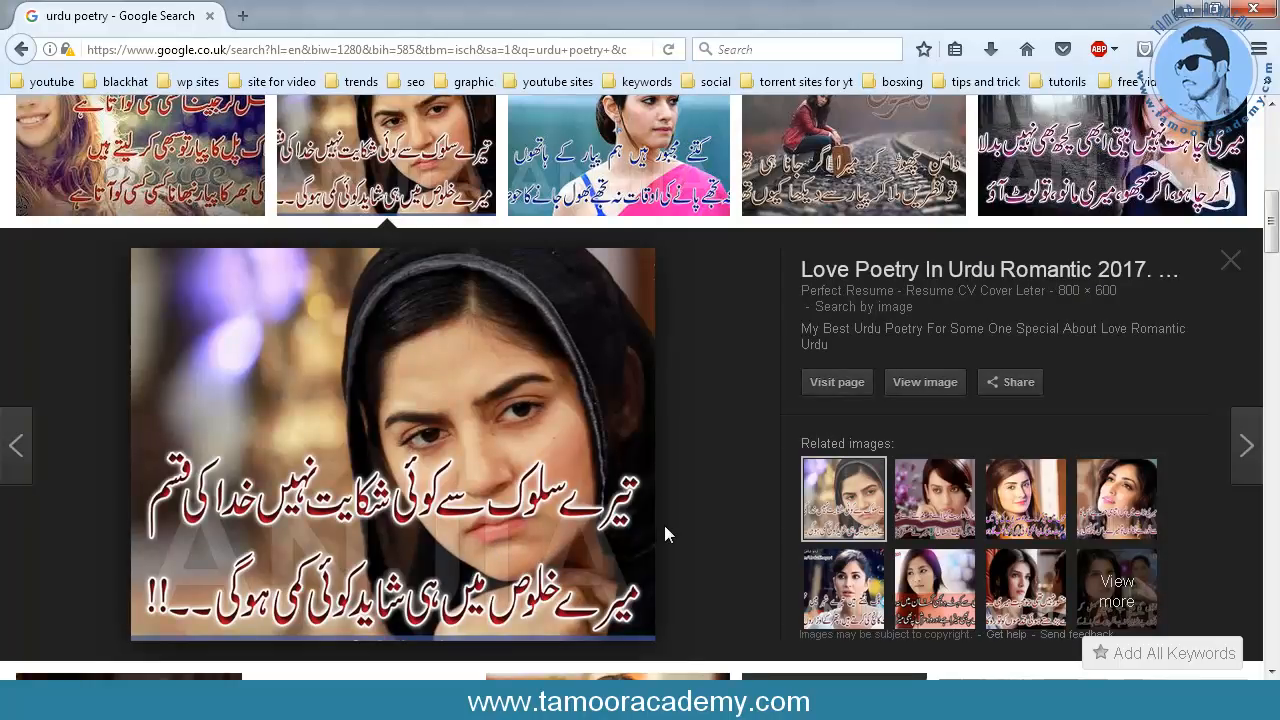
click(1237, 268)
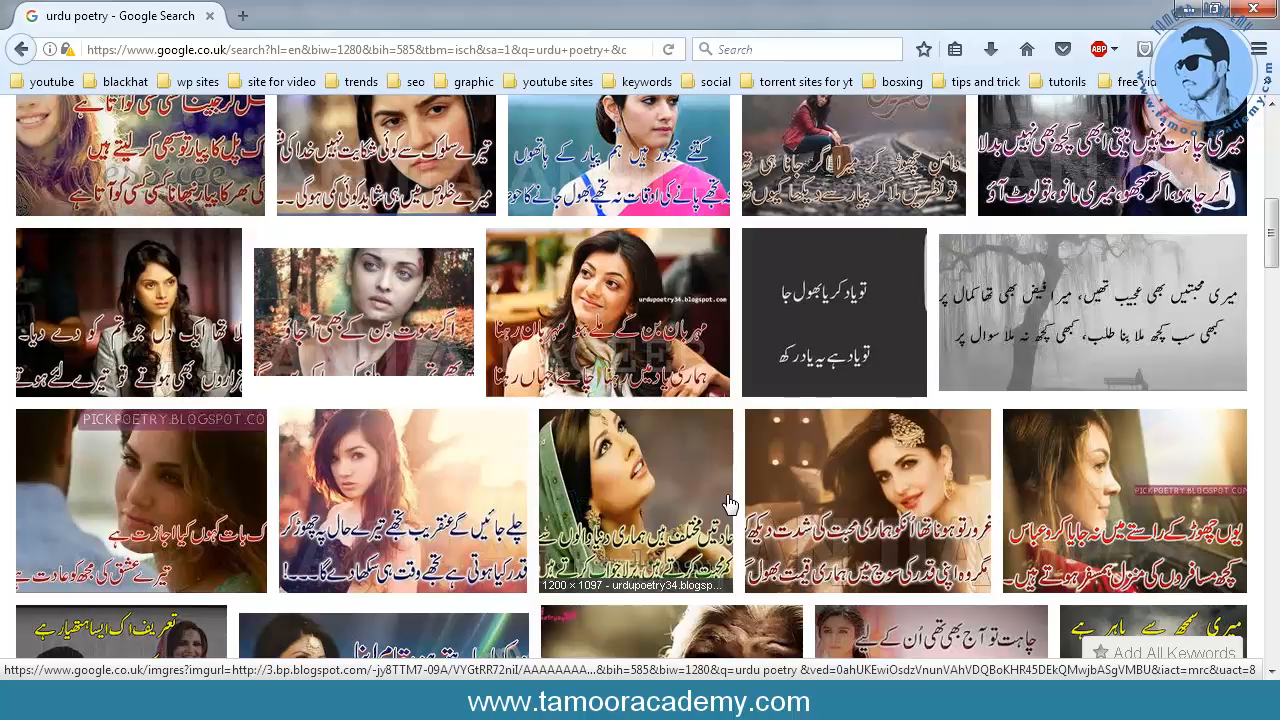
scroll(716, 500, up, 10)
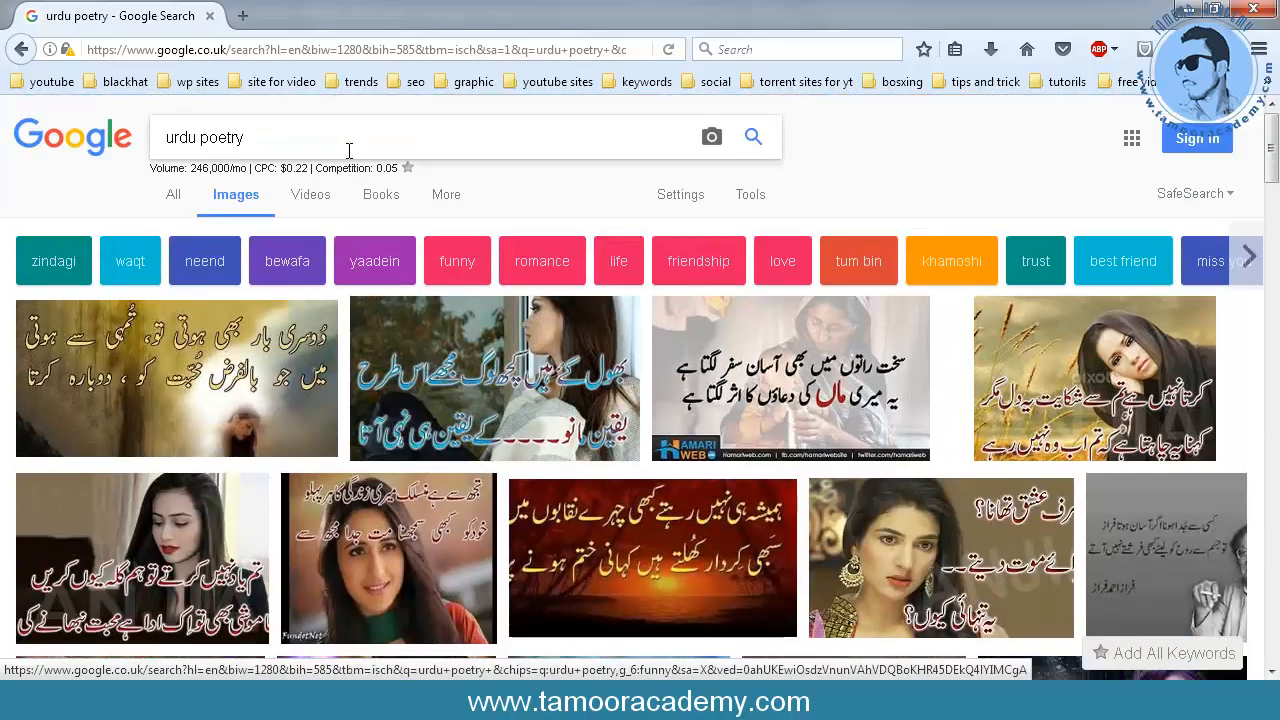
drag(349, 150, 148, 147)
key(BackSpace)
text(sa)
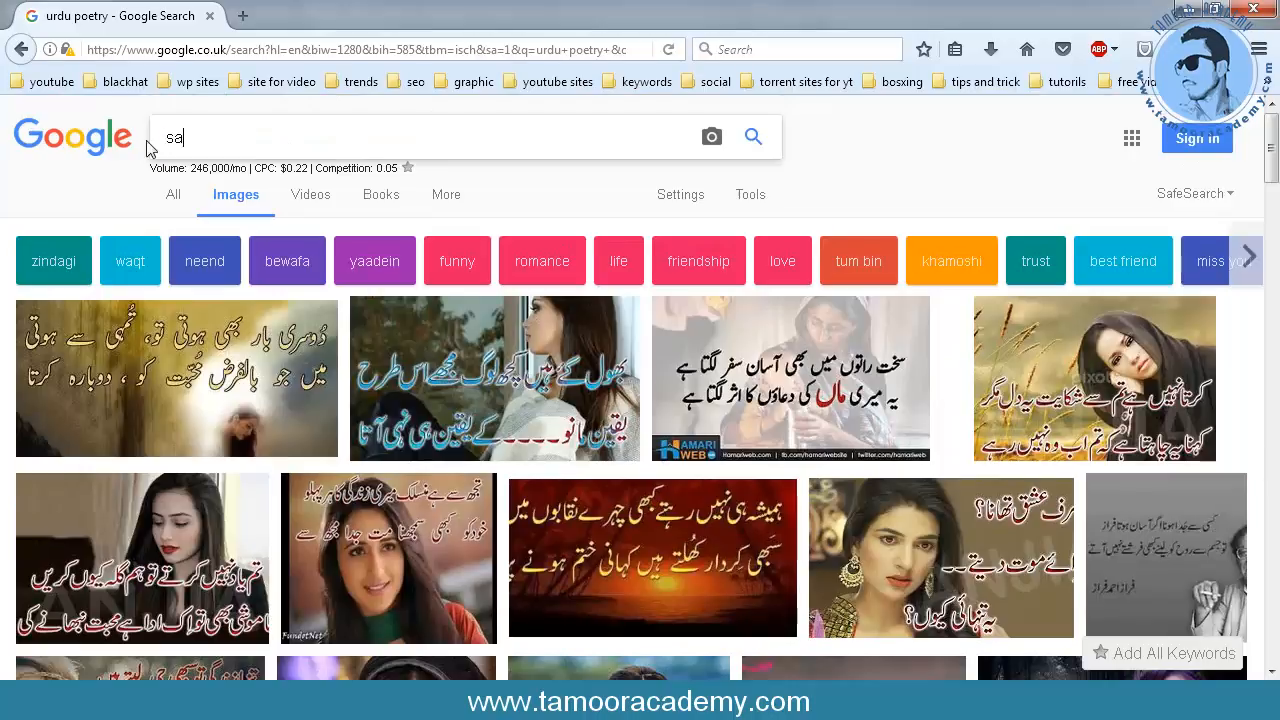
text(d bv)
text(oys)
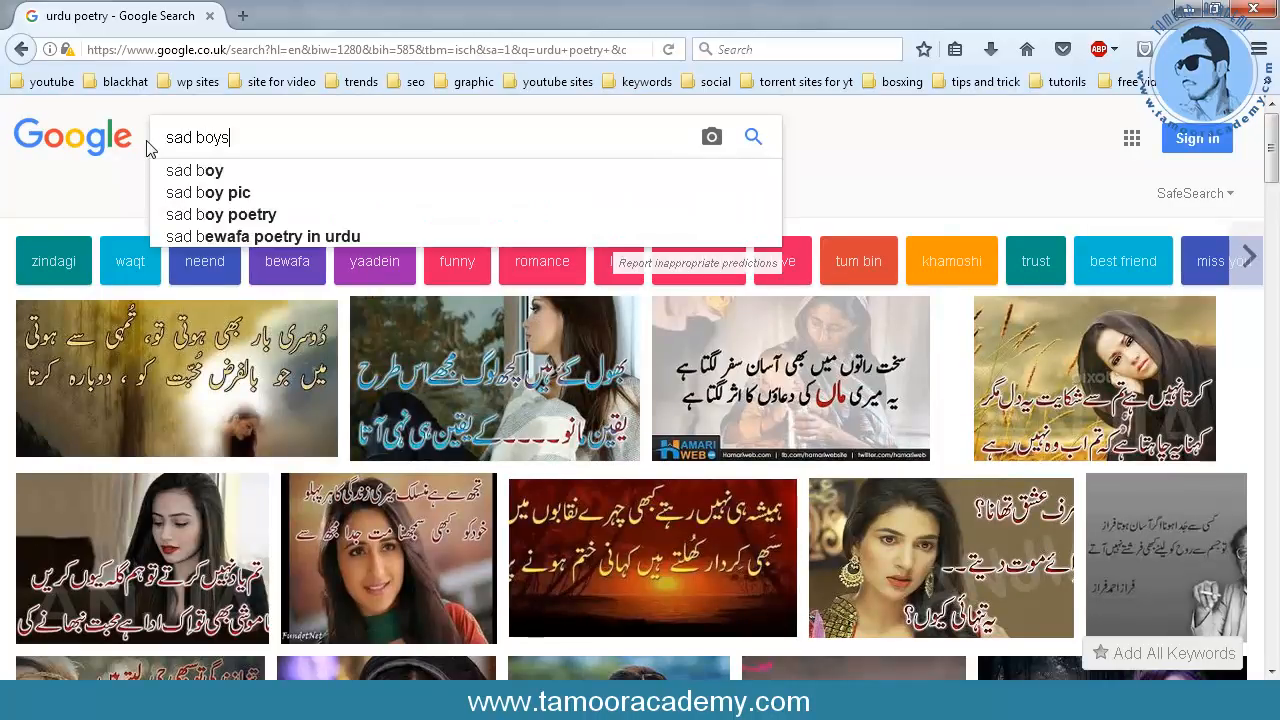
key(Return)
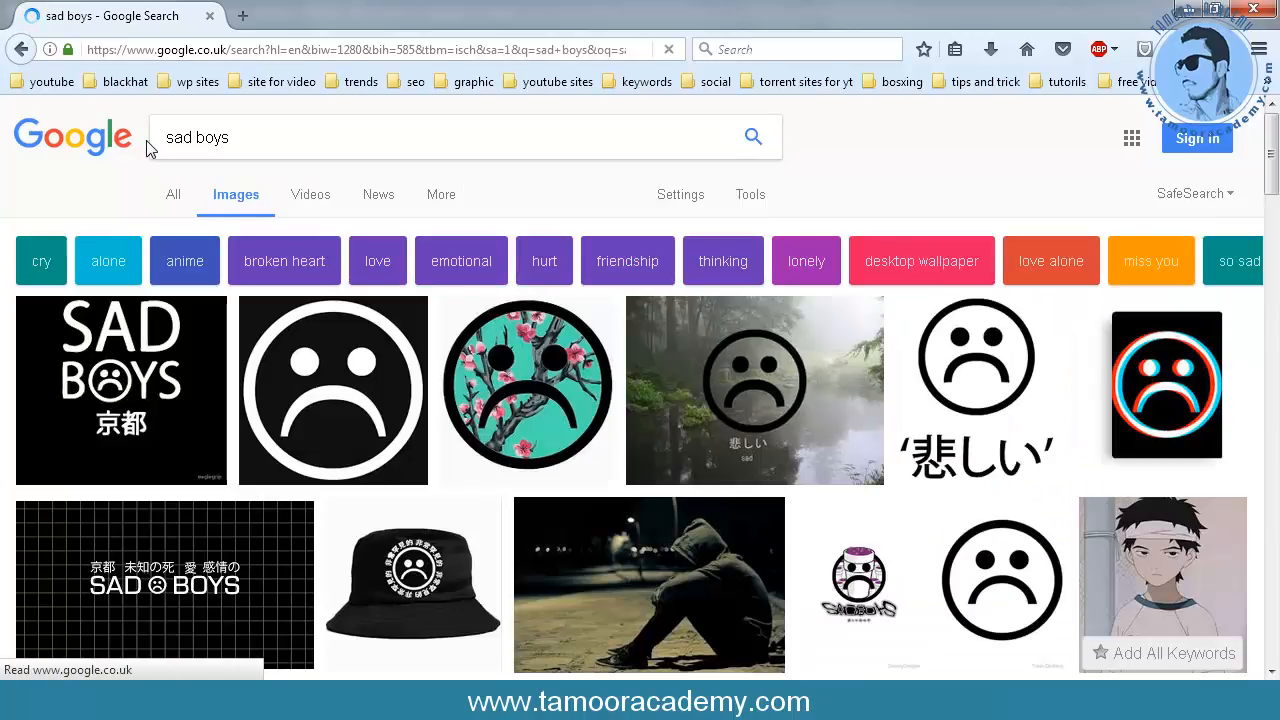
Look through the image results and change the search to "sad boy".
scroll(193, 242, down, 3)
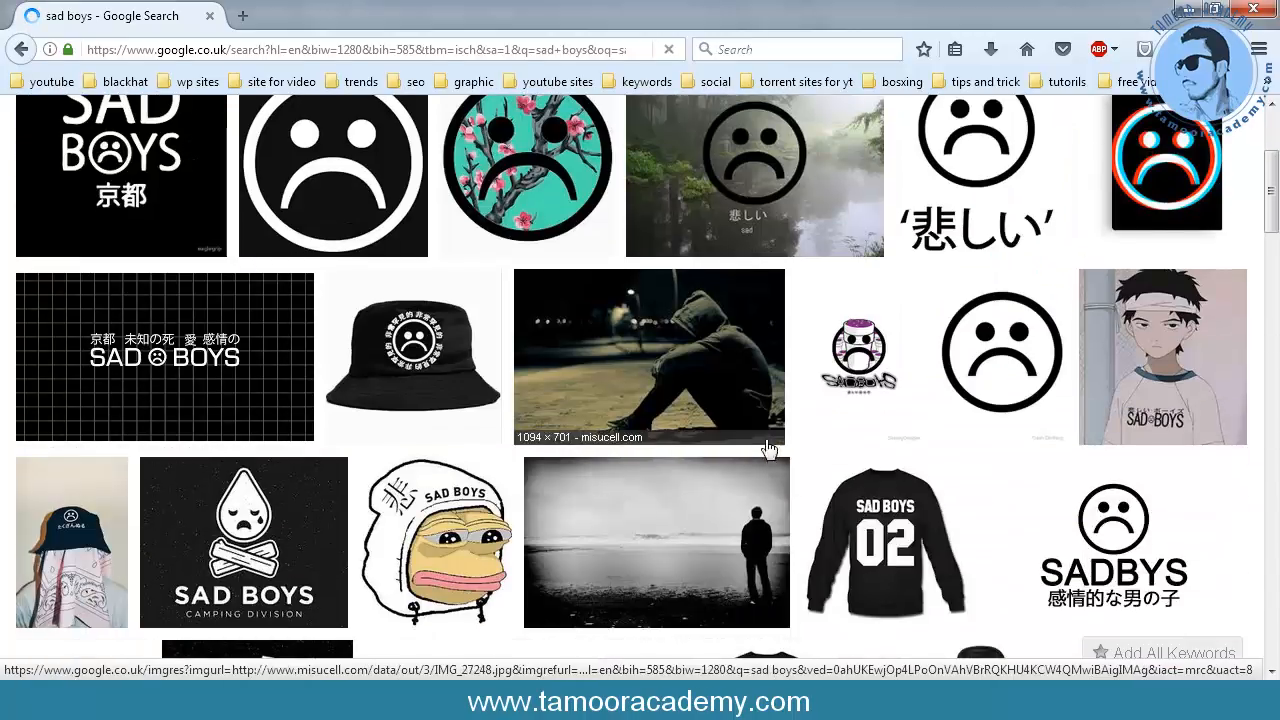
scroll(731, 443, up, 3)
double_click(271, 138)
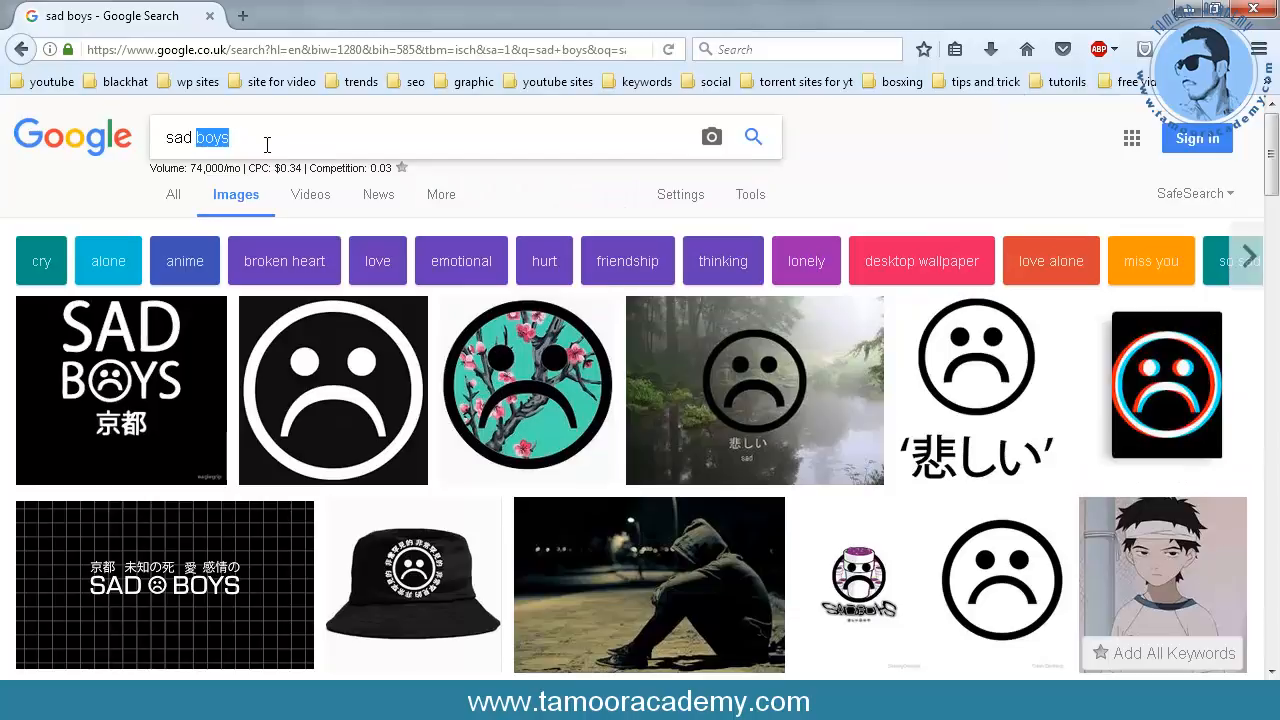
click(293, 143)
key(BackSpace)
key(Return)
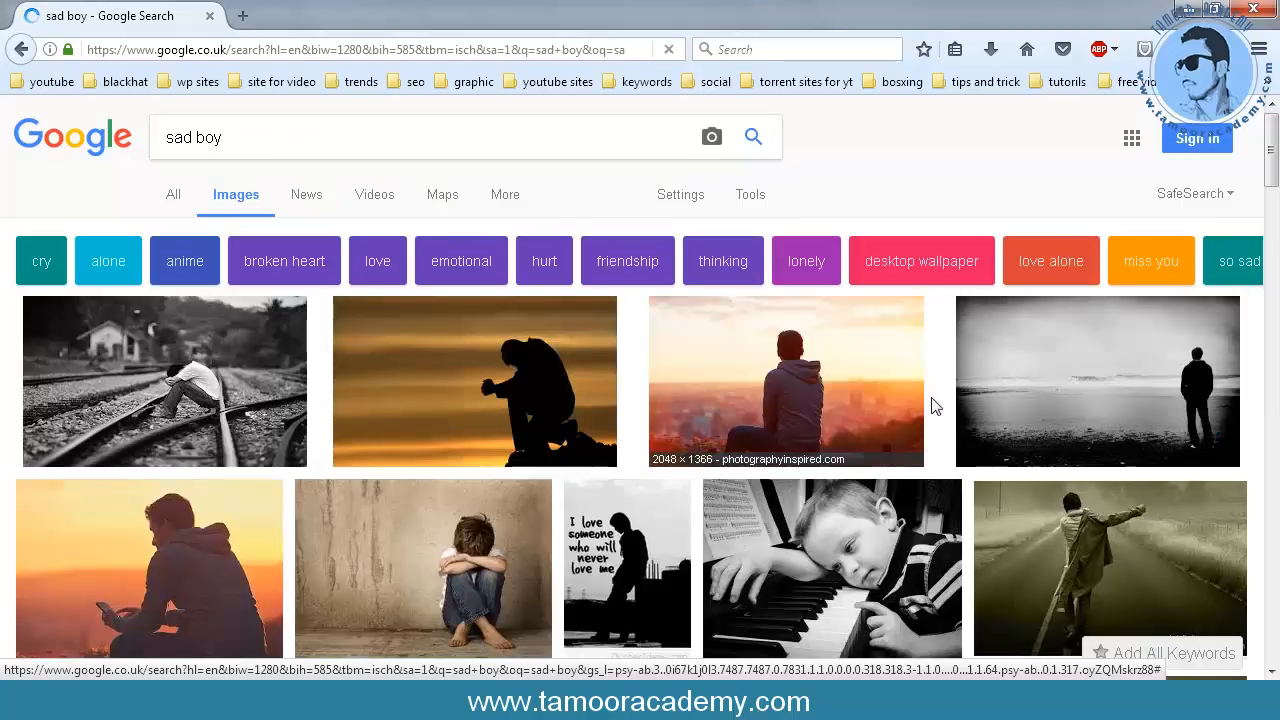
Open the full-size photo of the hooded boy sitting before the sunrise and save it to the computer.
scroll(780, 431, down, 2)
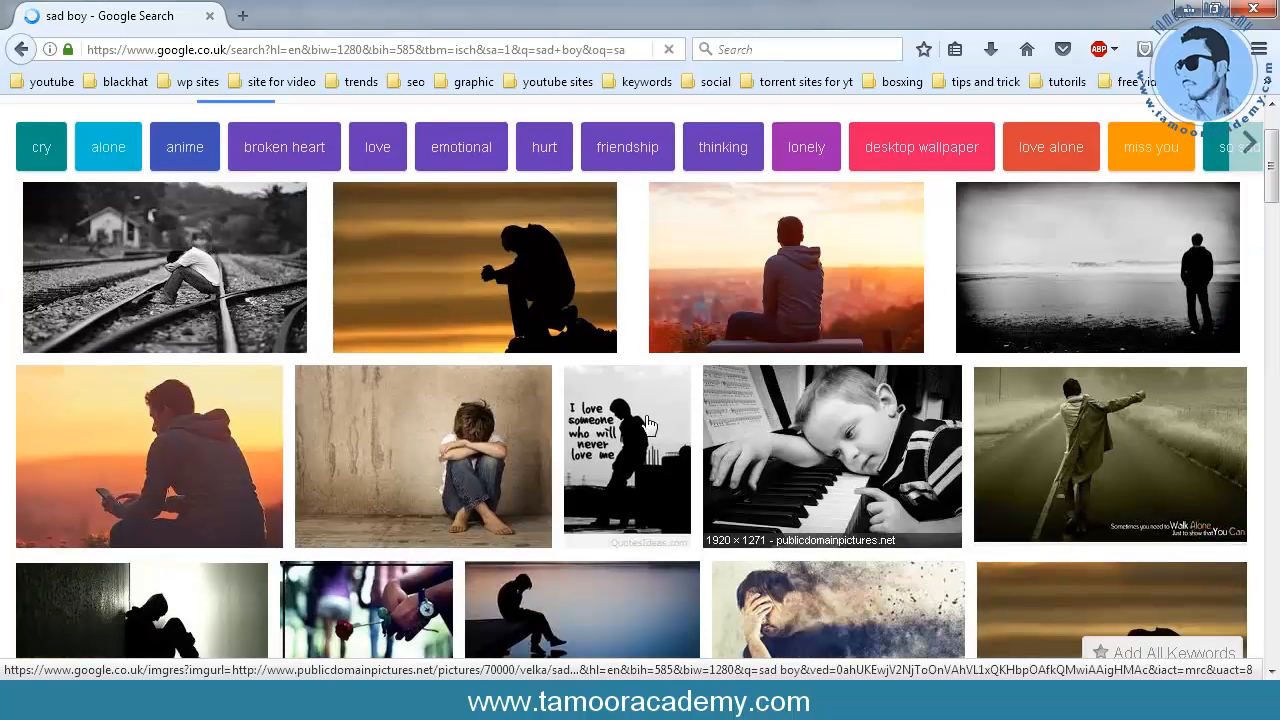
click(843, 223)
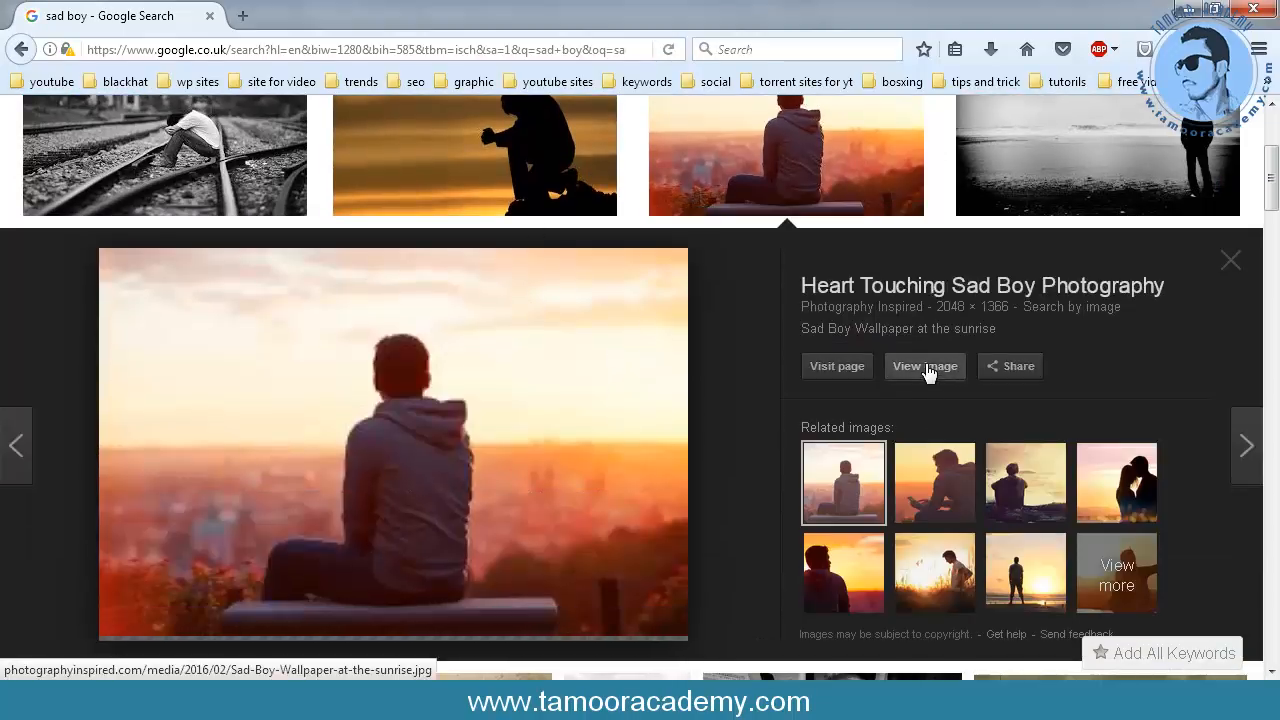
click(926, 367)
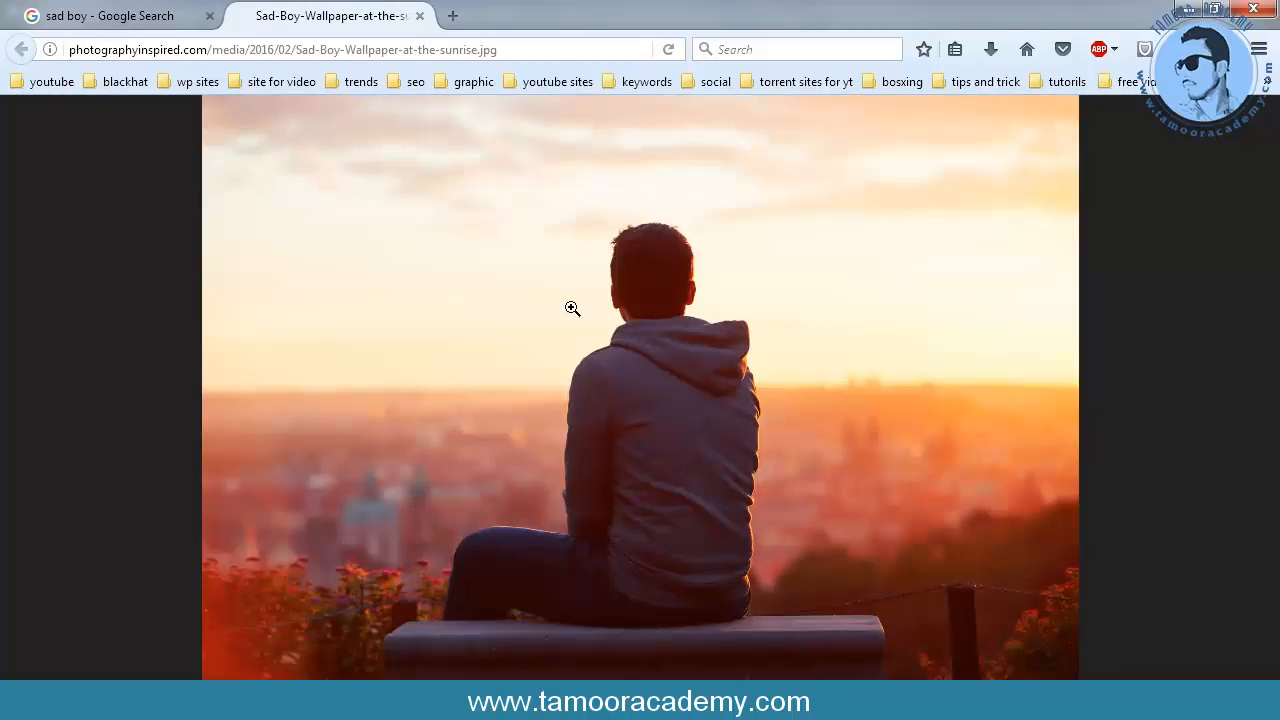
right_click(568, 305)
click(634, 390)
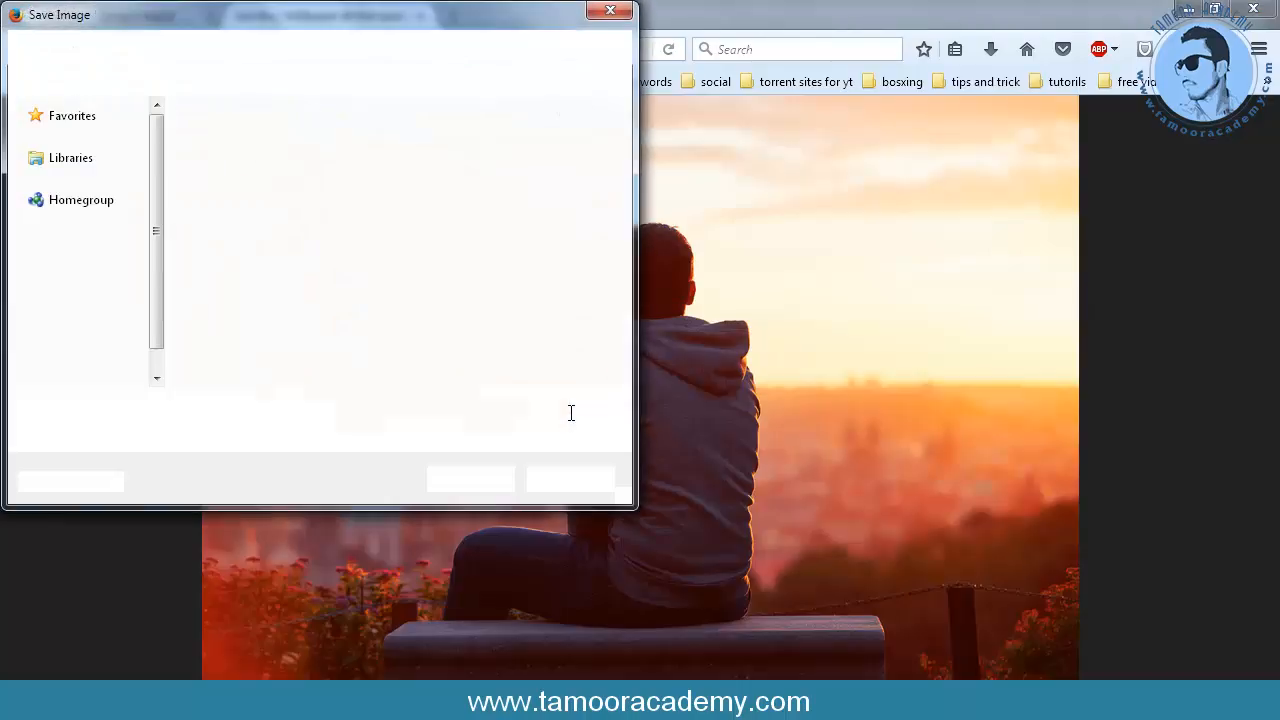
click(500, 476)
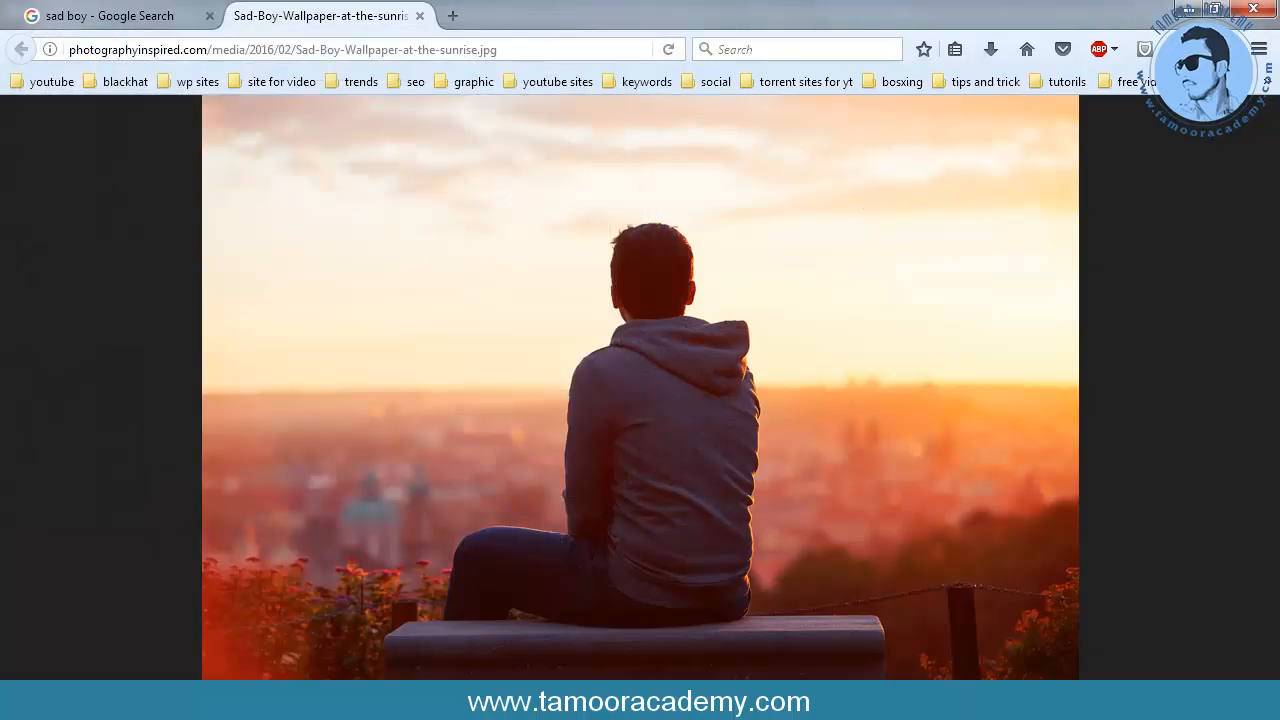
Switch to Photoshop and open Sad-Boy-Wallpaper-at-the-sunrise.jpg from the Desktop.
key(alt+Tab)
click(55, 14)
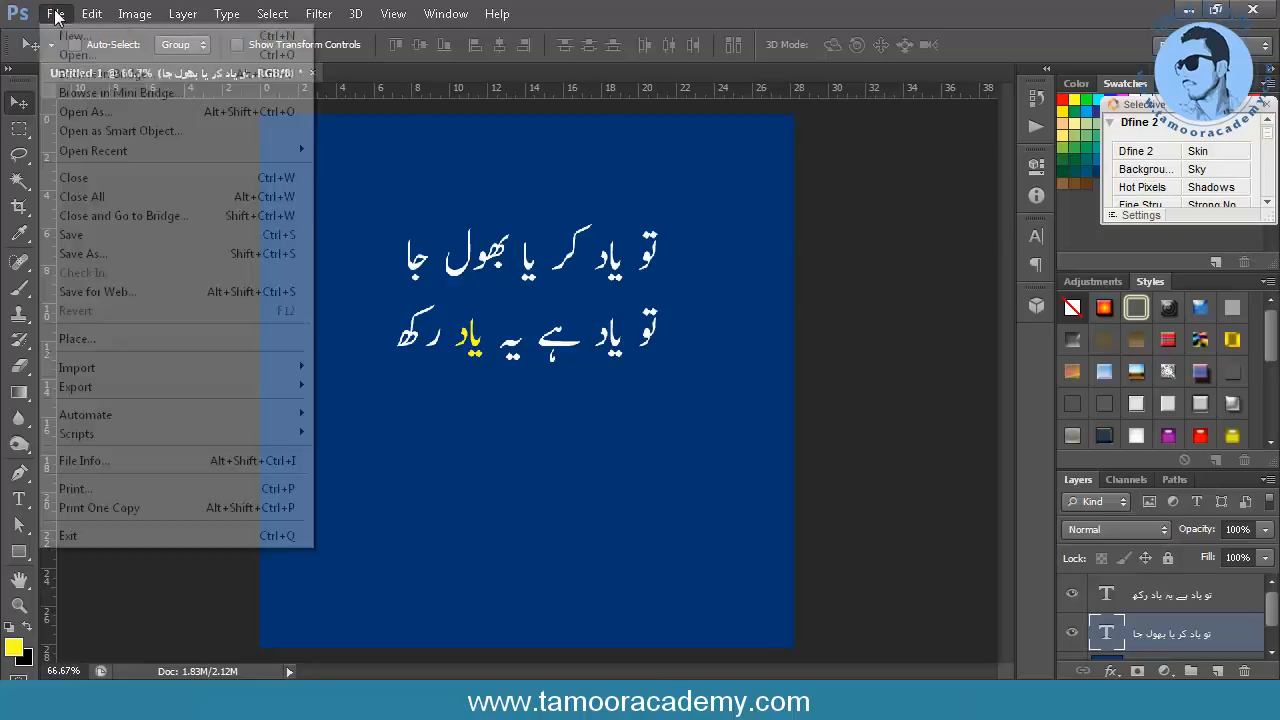
click(70, 60)
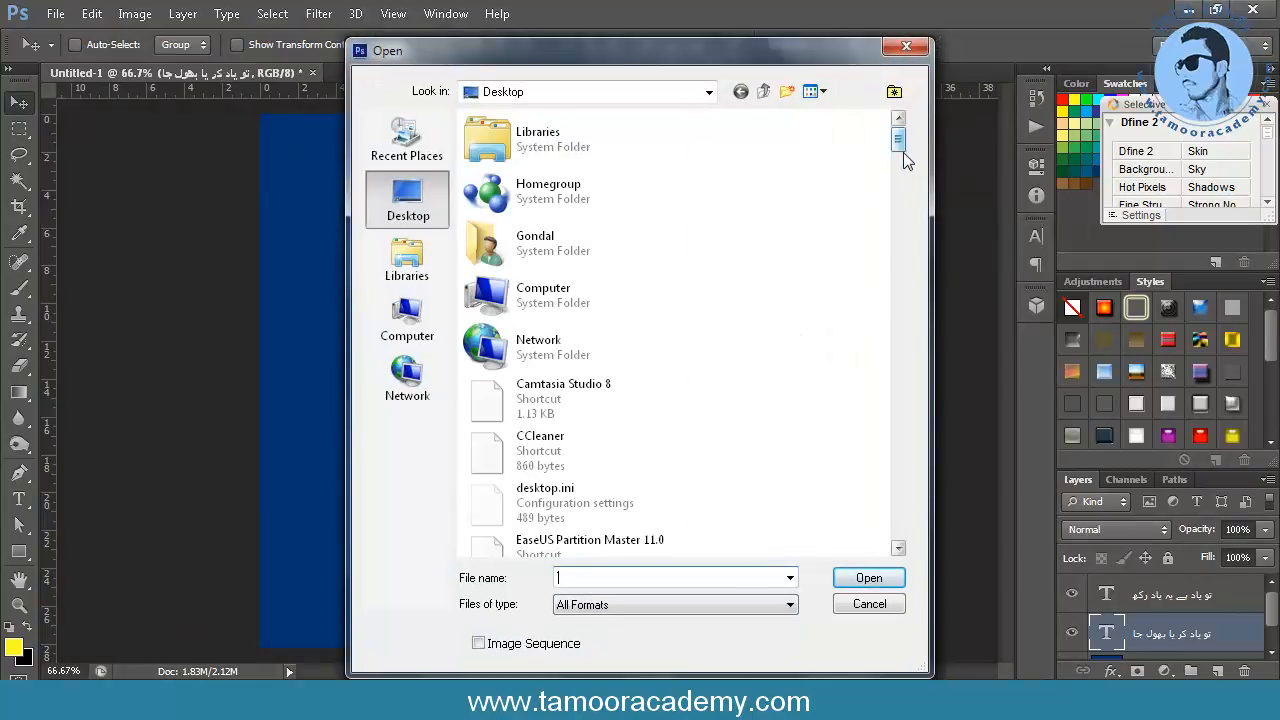
drag(897, 150, 903, 457)
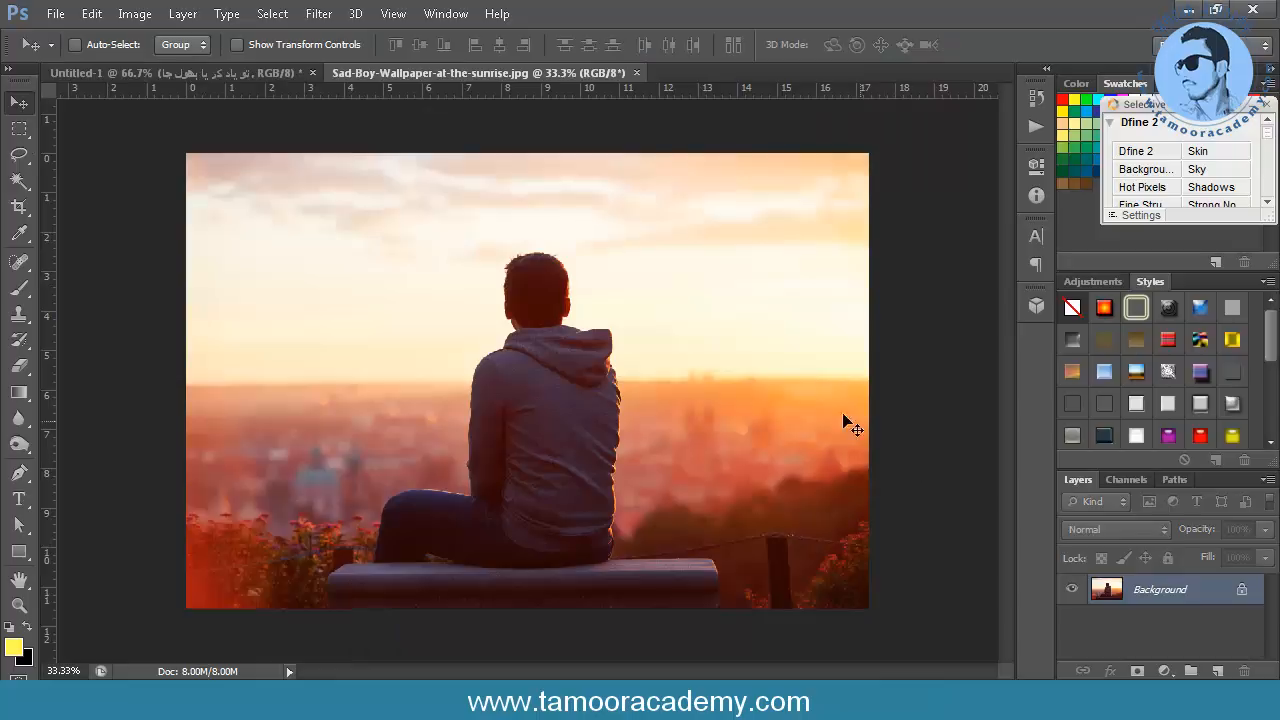
Copy the whole sunrise photo into the poetry document and place its layer below both verse lines, directly above the blue background.
key(ctrl+a)
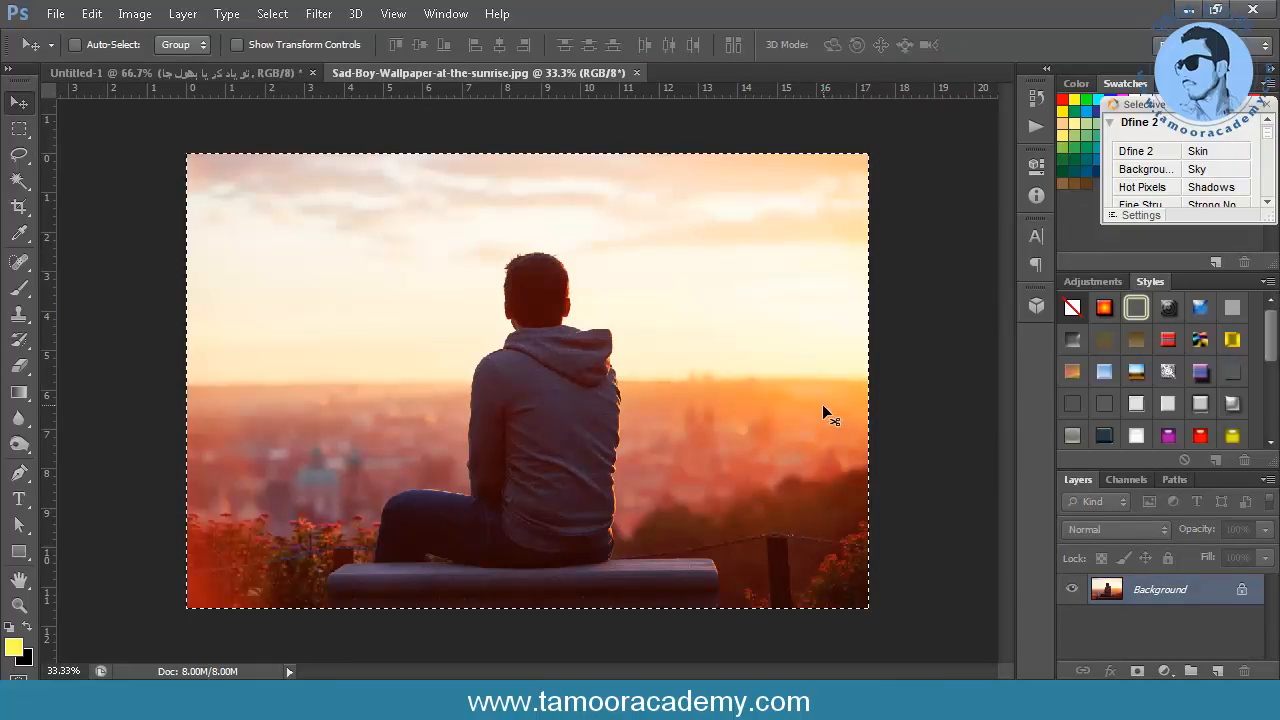
click(275, 73)
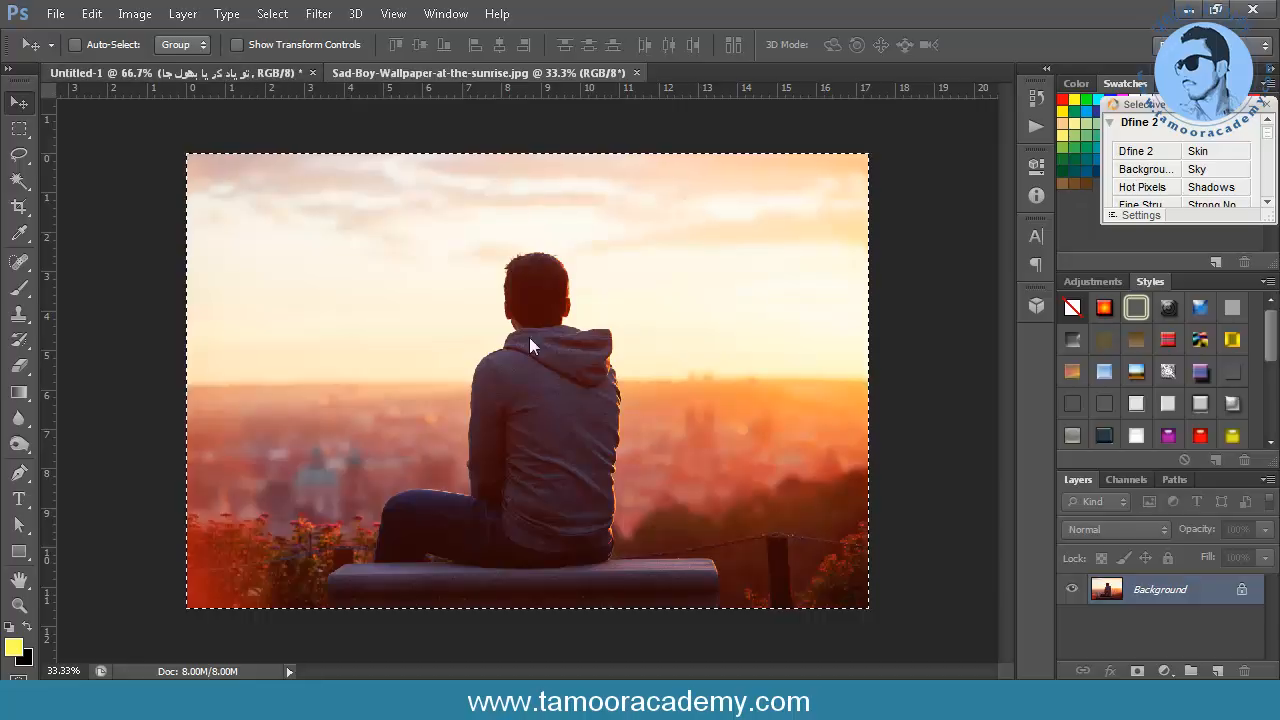
scroll(1272, 617, down, 2)
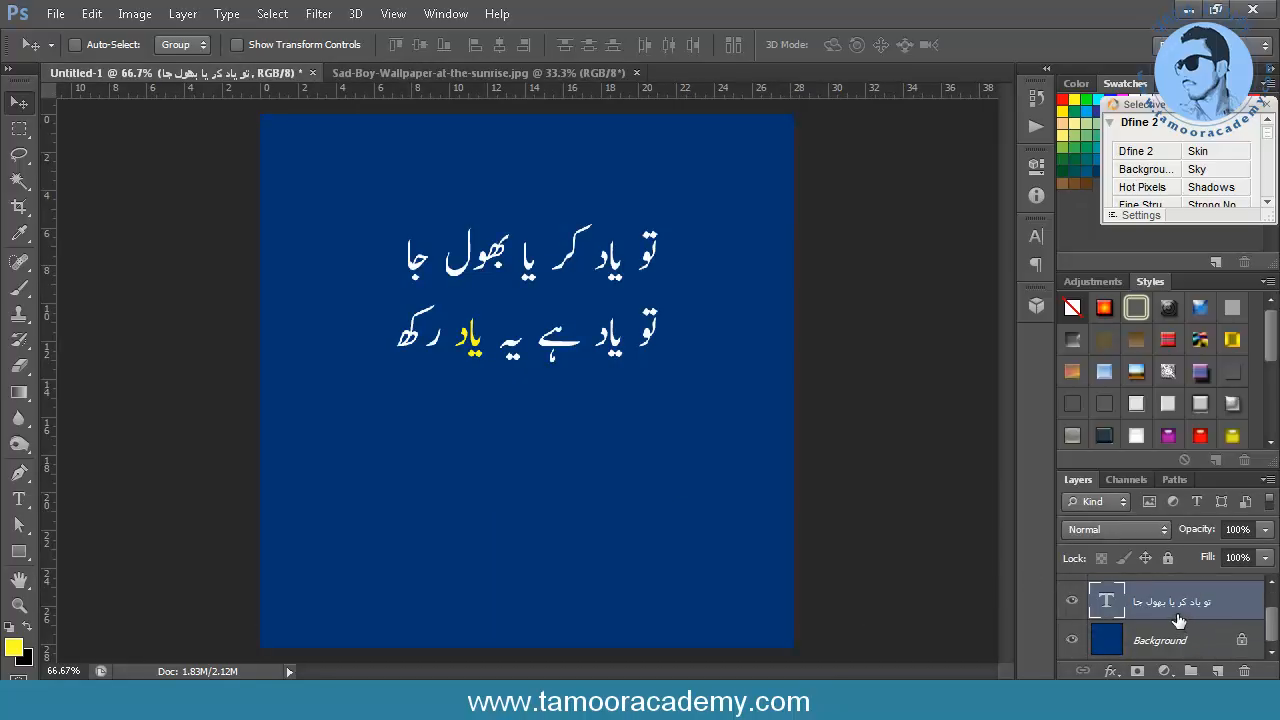
key(ctrl+v)
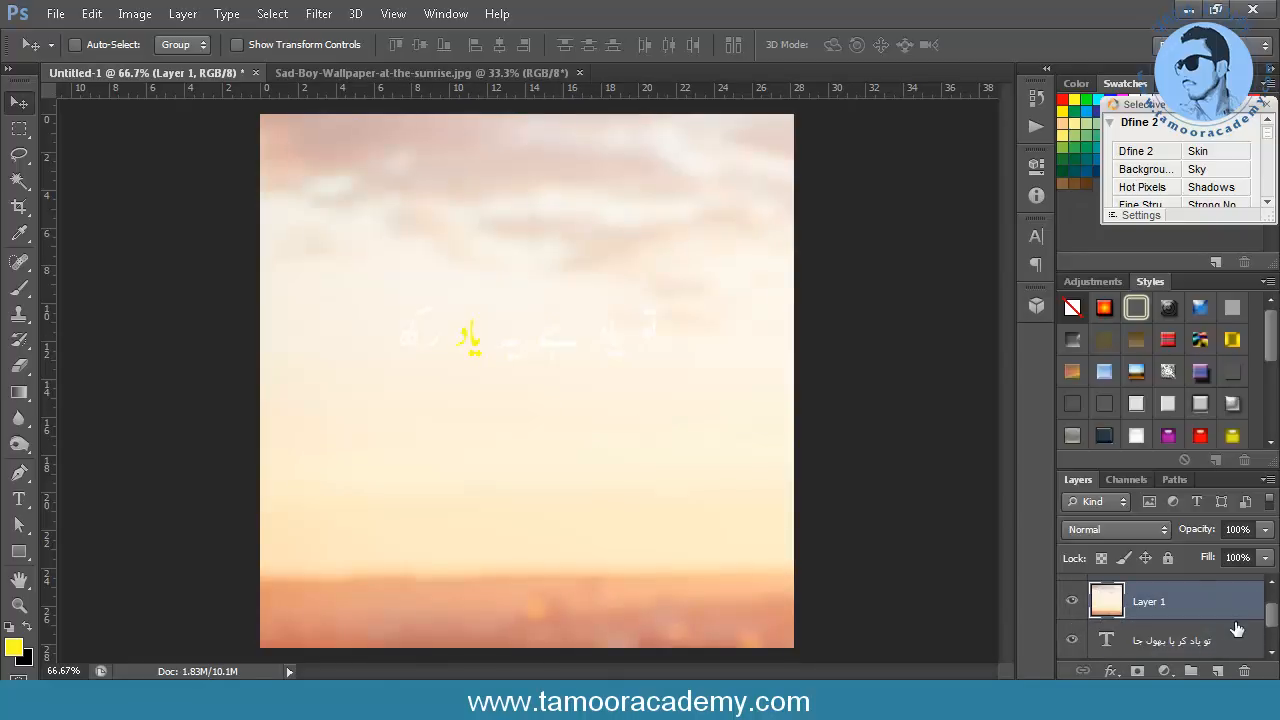
drag(1272, 625, 1272, 633)
drag(1205, 600, 1192, 638)
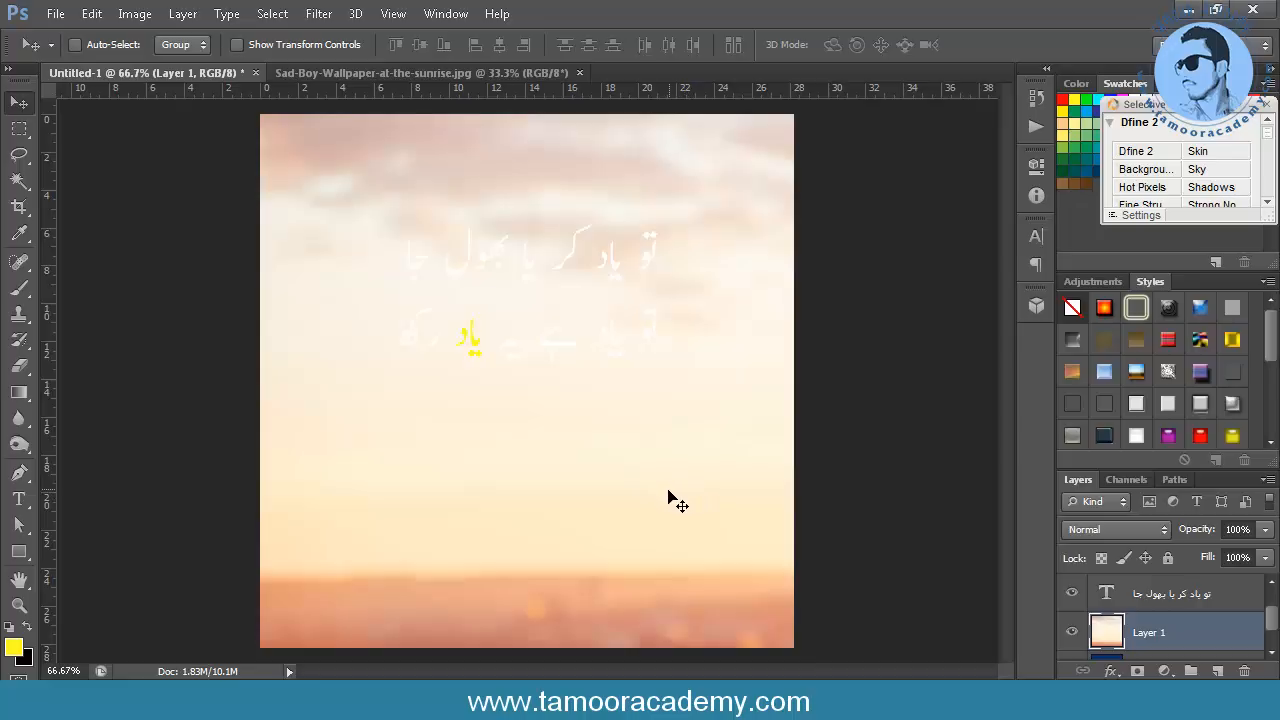
Try a lower opacity on the photo layer and return it to 100%.
click(1264, 530)
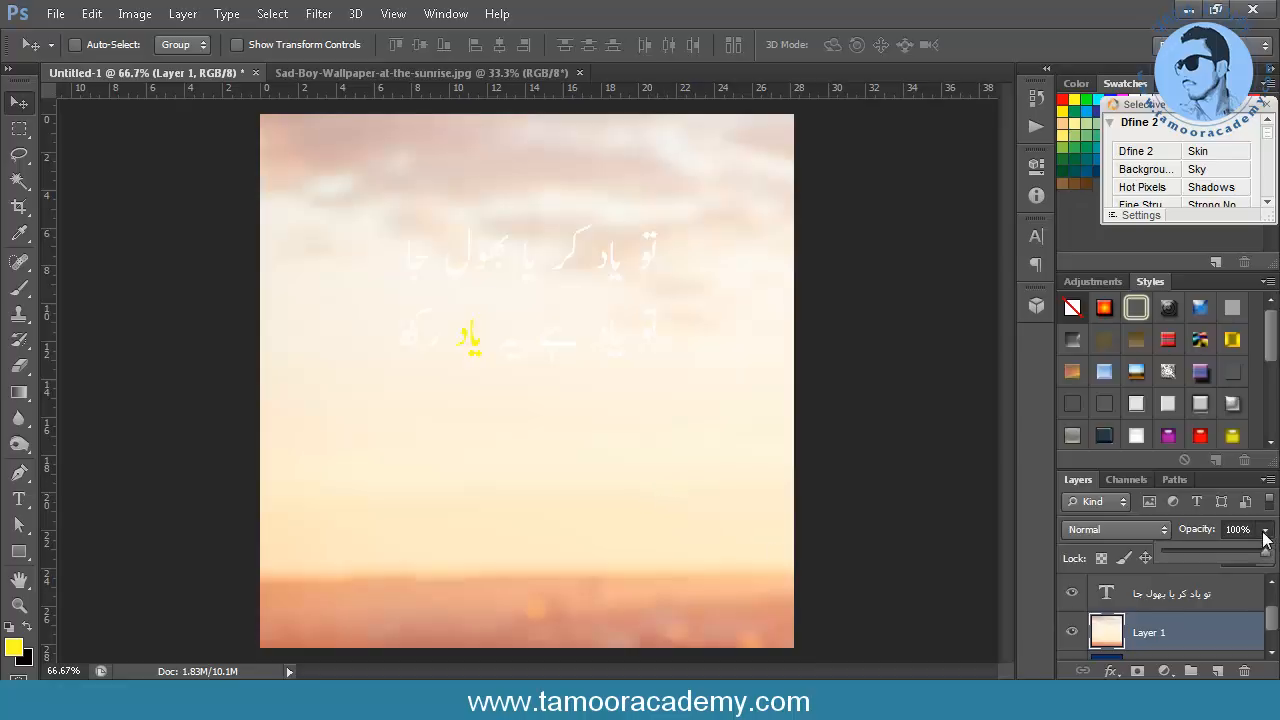
drag(1223, 552, 1272, 550)
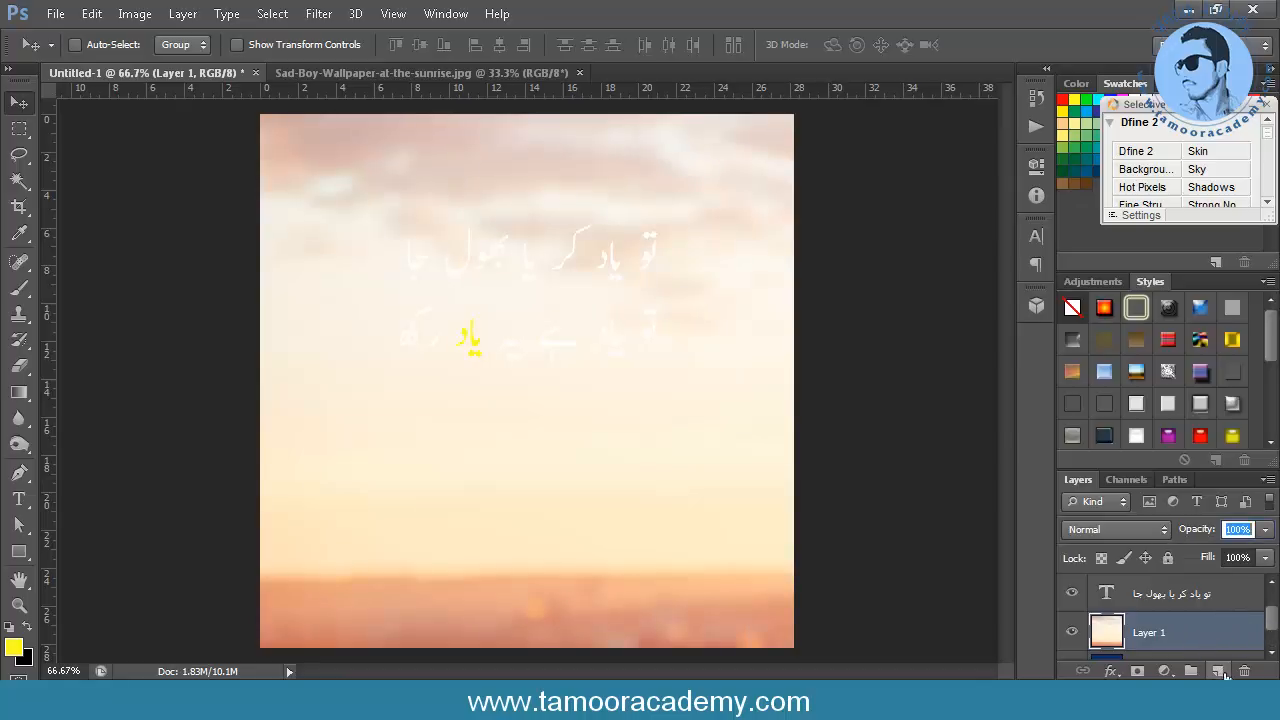
Add a new layer directly above the sunrise photo, fill it with black and set its opacity to 60%.
click(1220, 671)
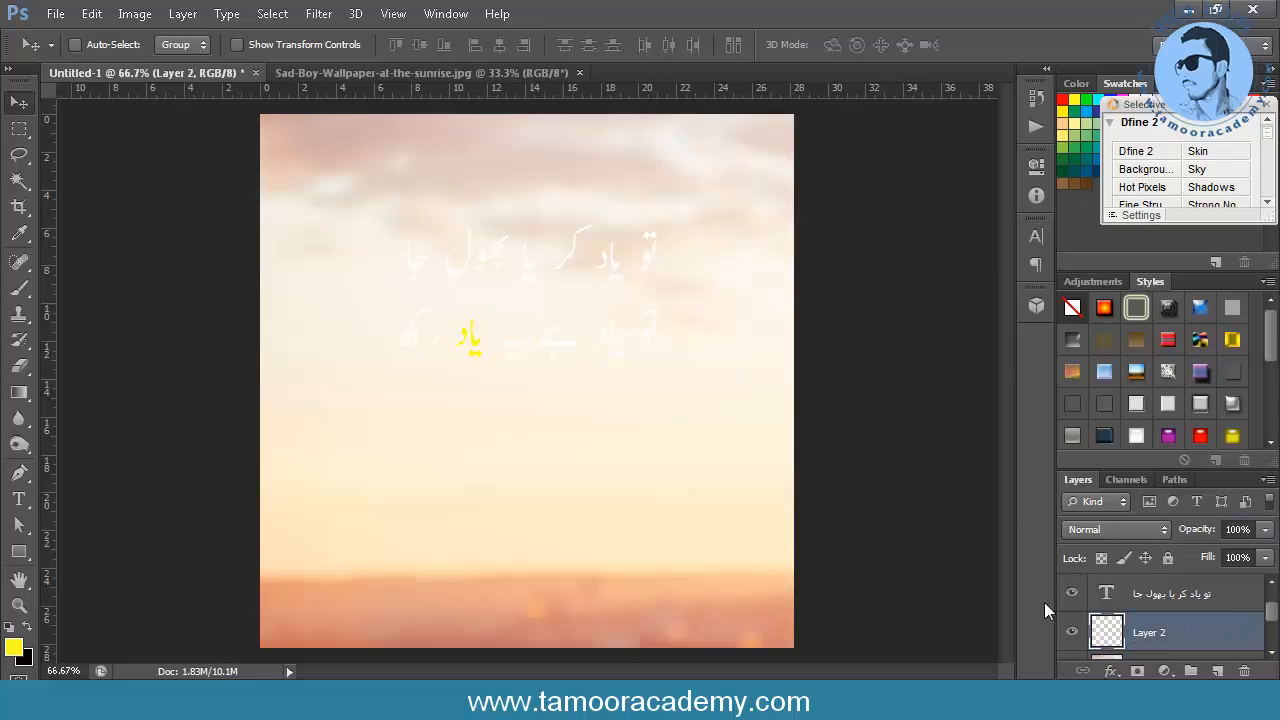
key(ctrl+BackSpace)
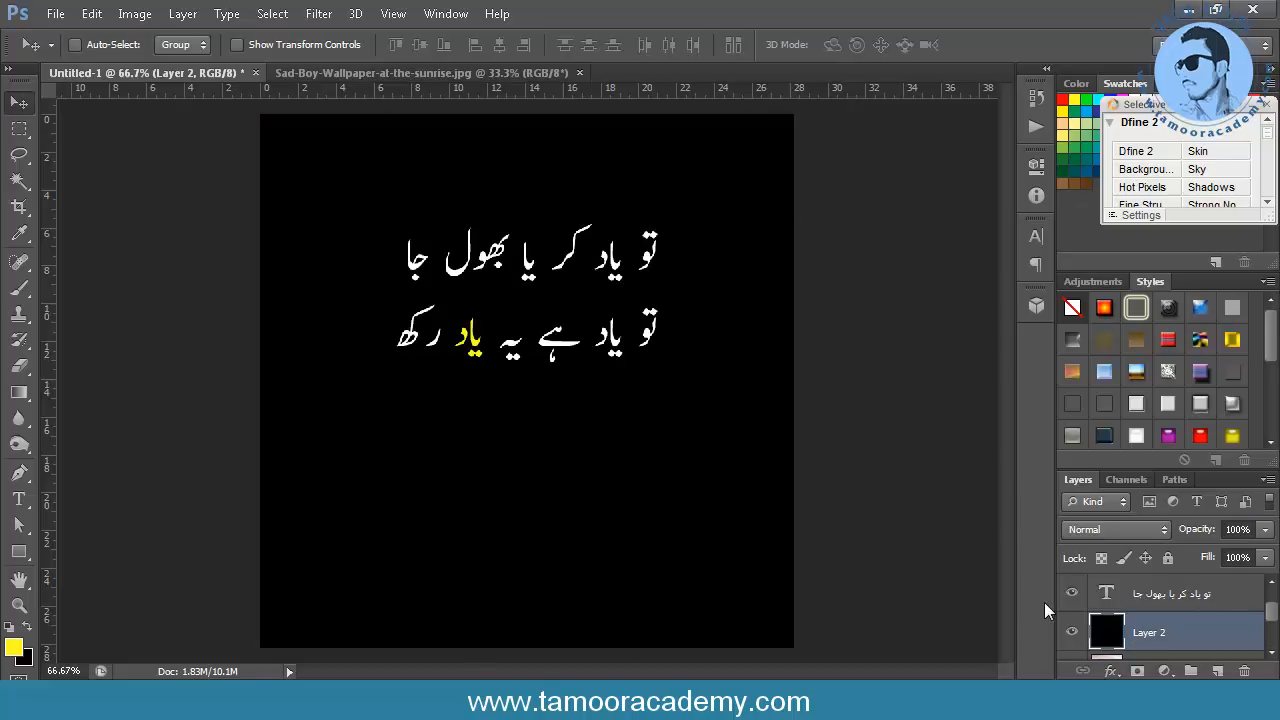
click(1265, 529)
drag(1265, 551, 1227, 556)
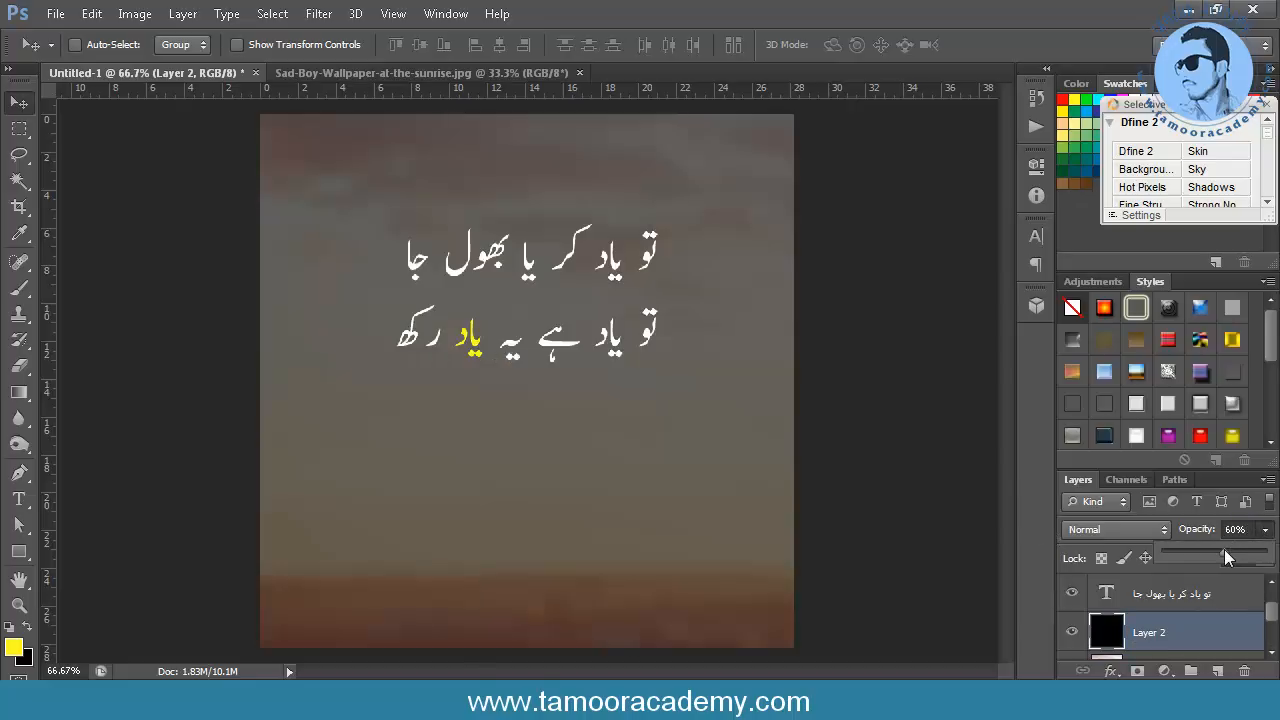
Scale down the sunrise photo layer and move it to span the canvas from its upper edge, with the seated boy behind the verse.
right_click(560, 495)
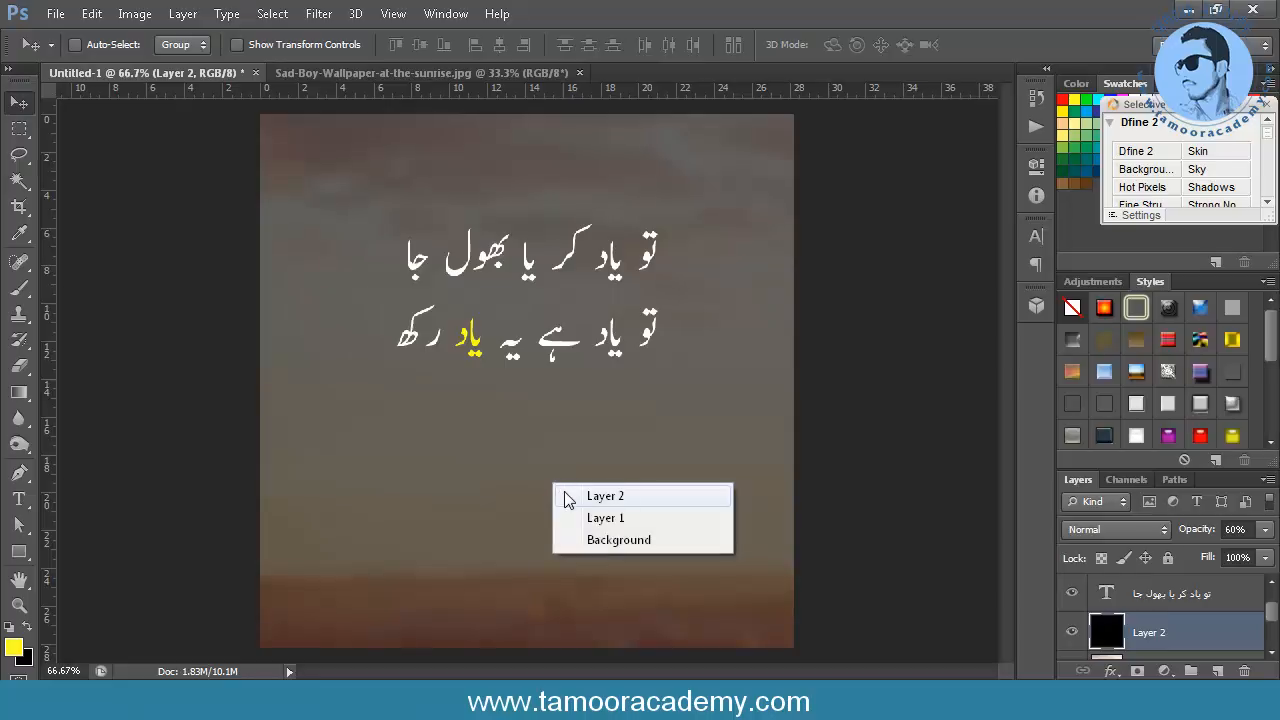
click(567, 497)
drag(1276, 620, 1276, 632)
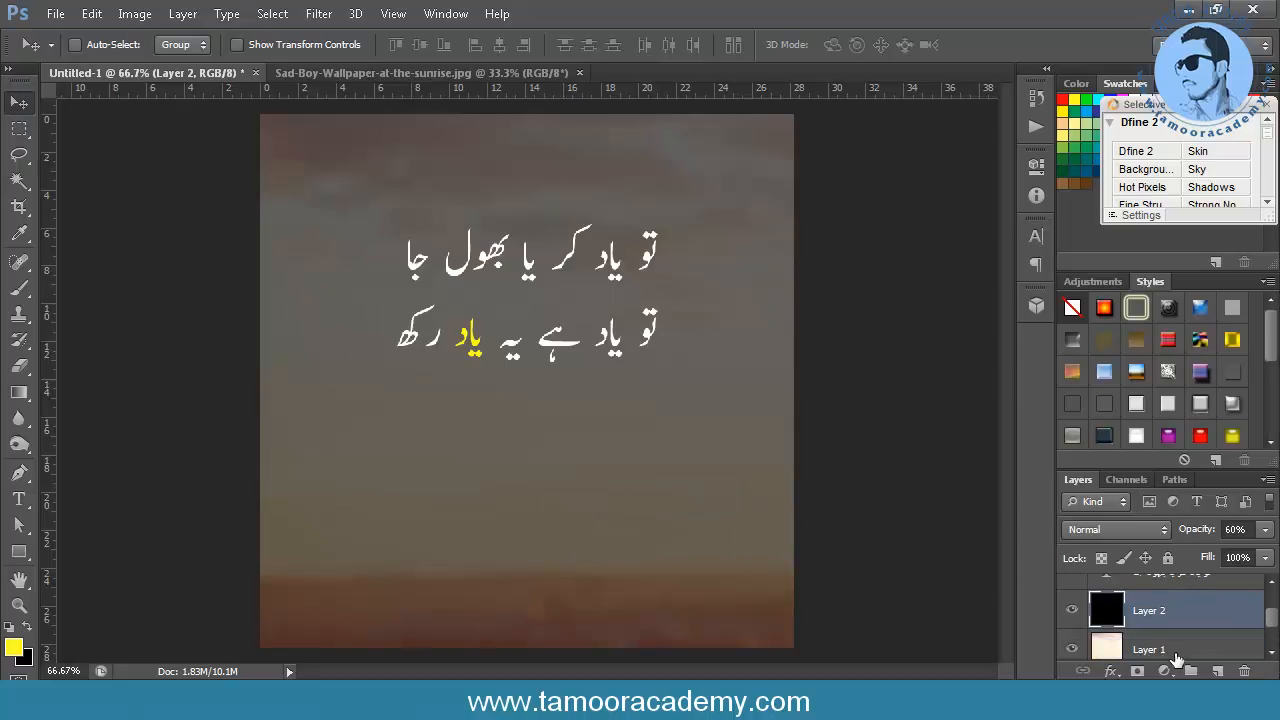
click(1175, 645)
key(ctrl+t)
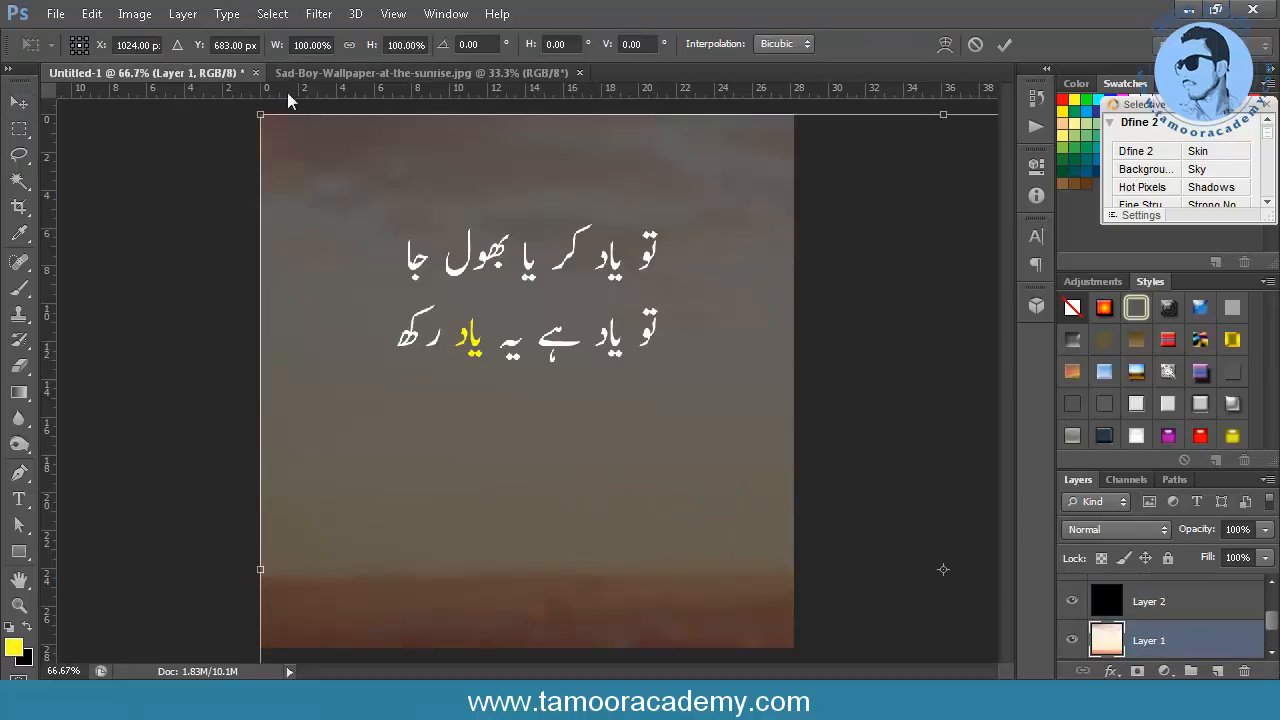
drag(268, 117, 594, 407)
key(Return)
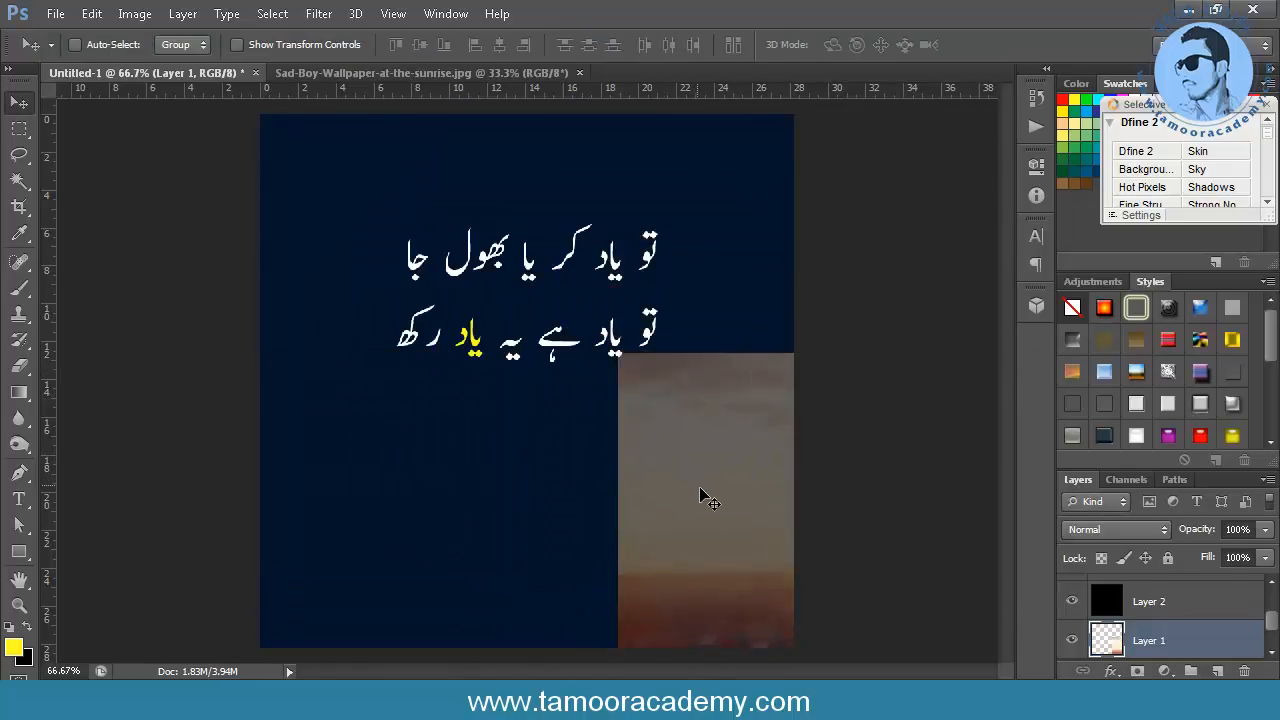
drag(690, 492, 341, 249)
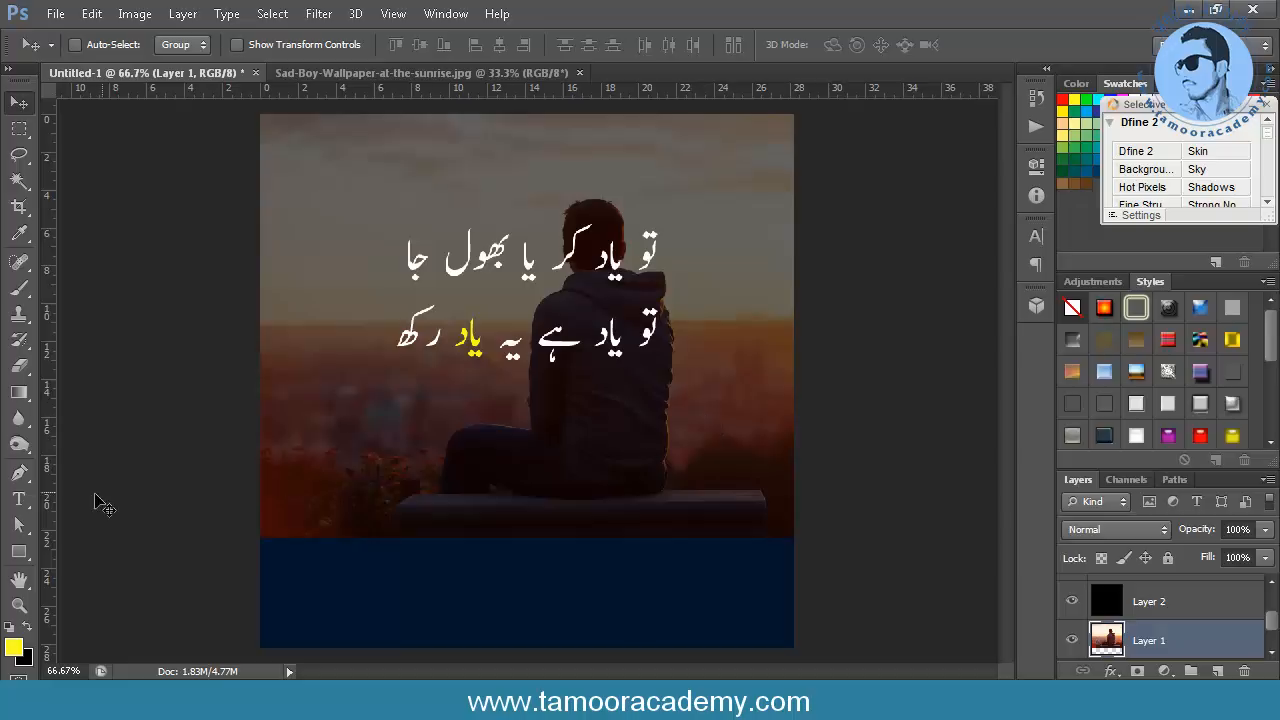
Draw a rectangle about 820 by 85 px across the photo's lower edge and turn it into a rasterized yellow band above the black overlay layer.
click(19, 551)
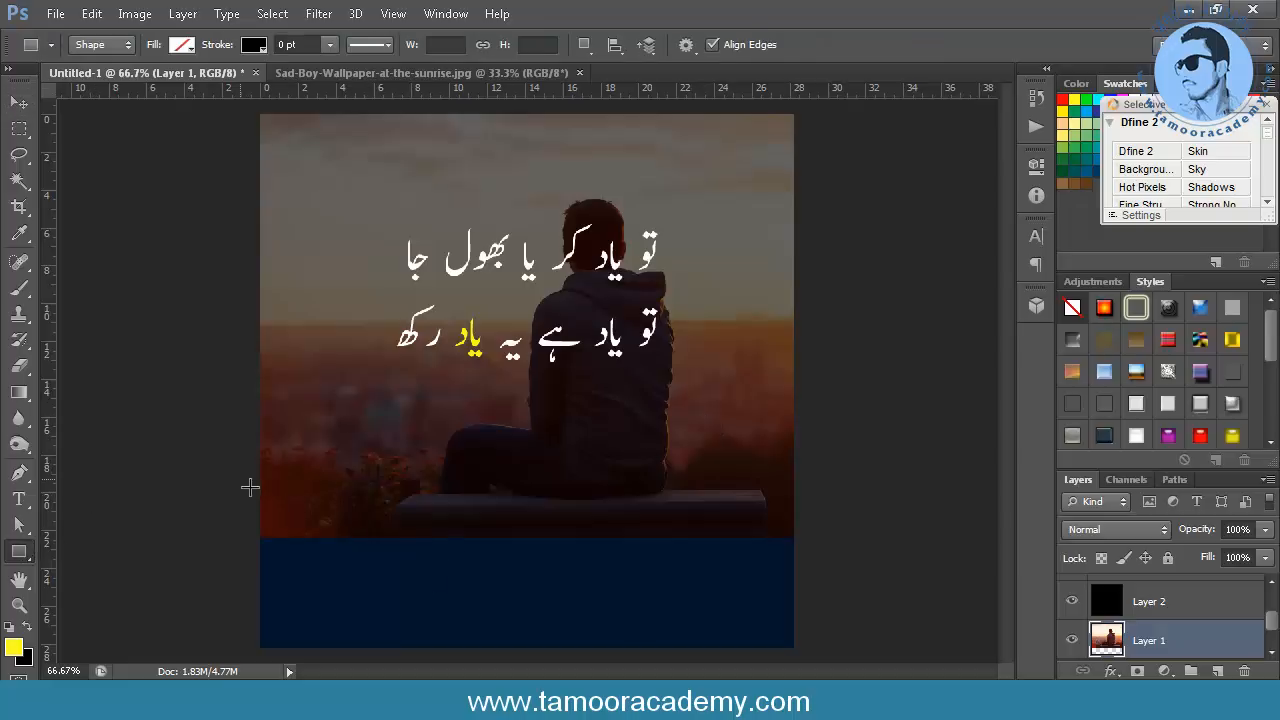
drag(255, 480, 801, 536)
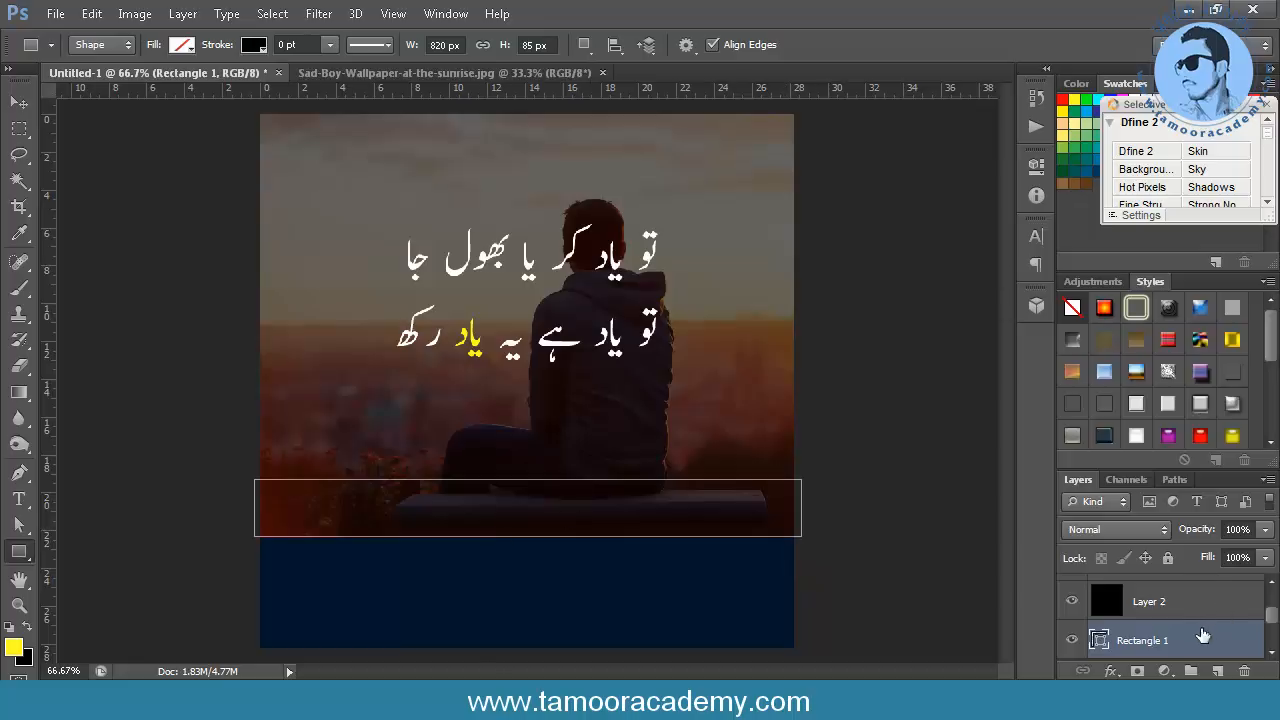
right_click(1185, 645)
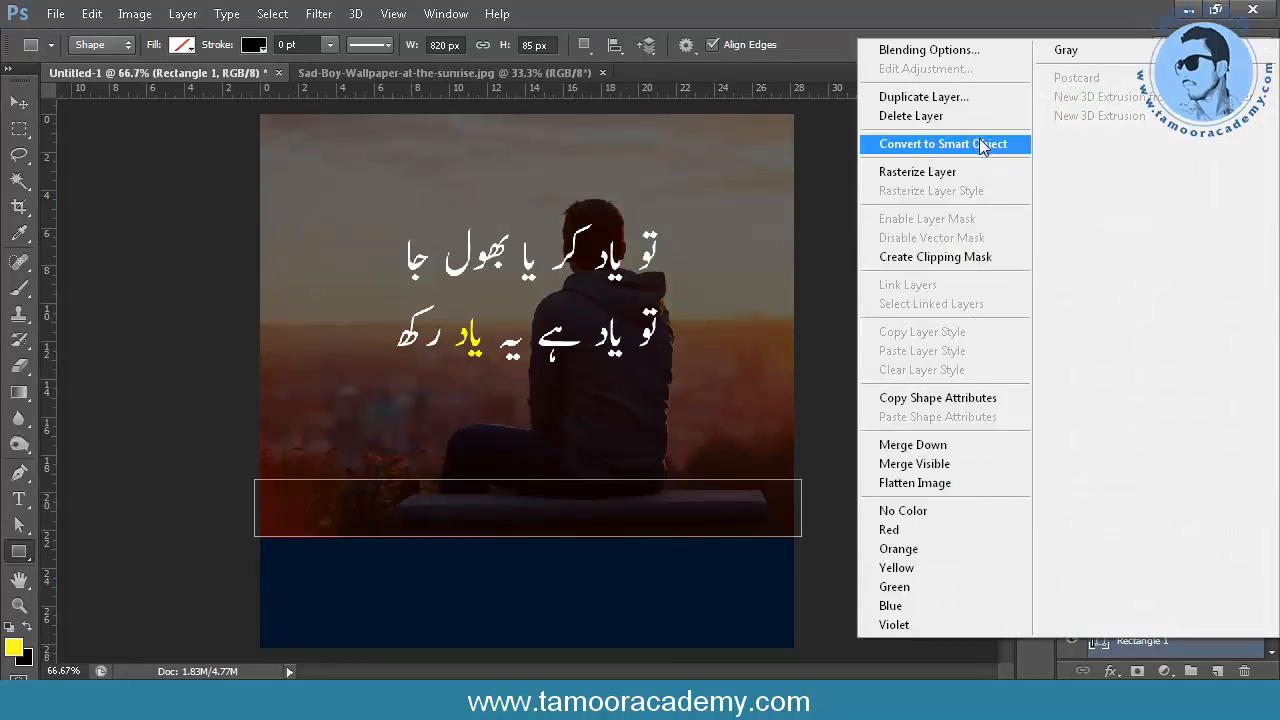
click(952, 172)
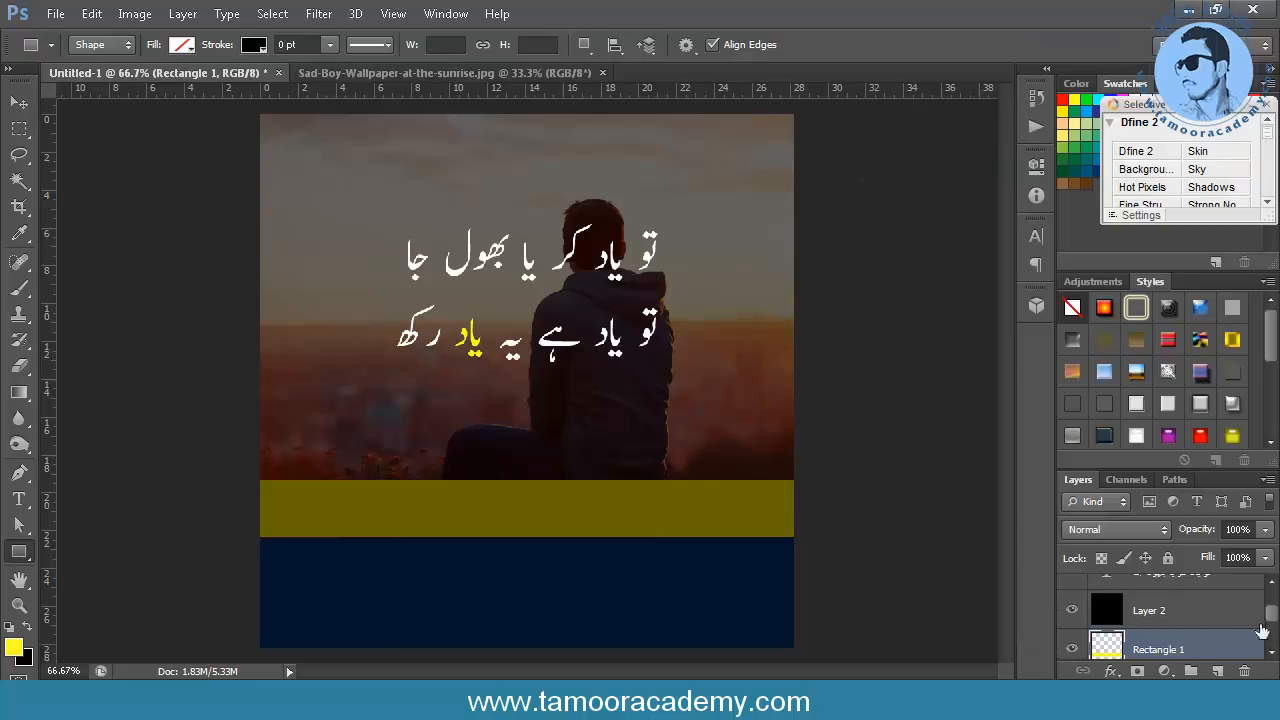
drag(1262, 632, 1200, 590)
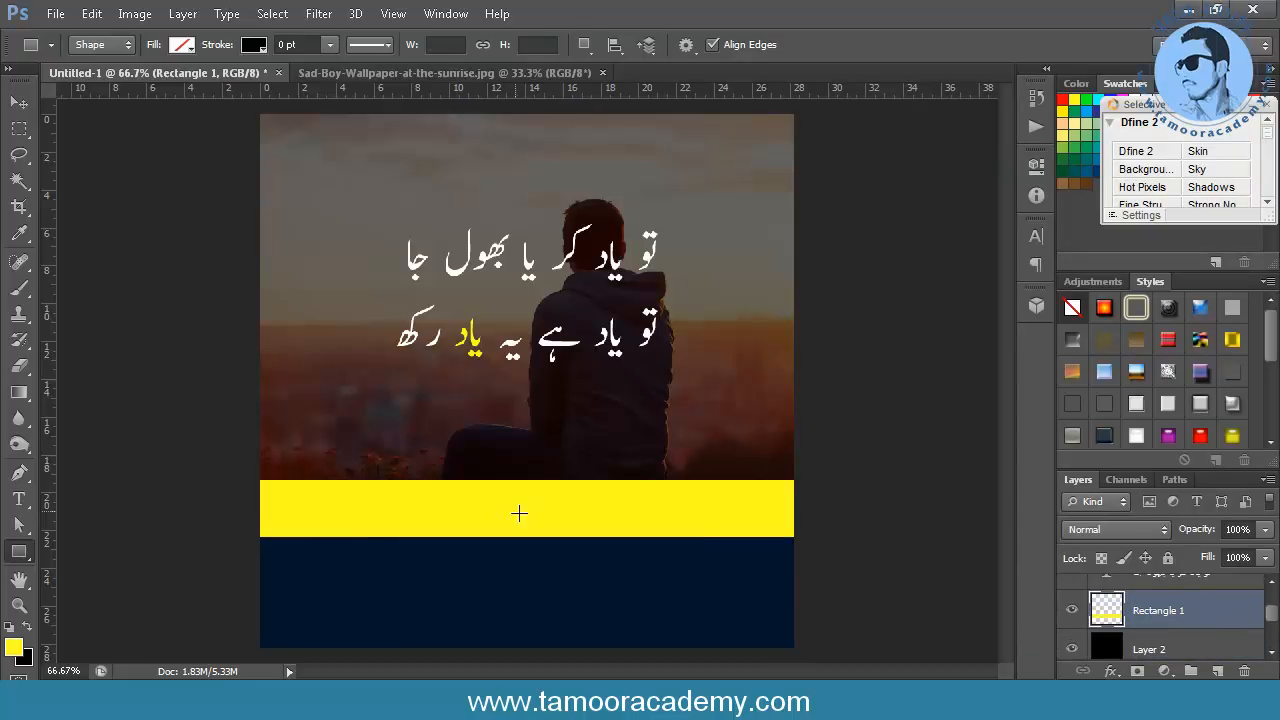